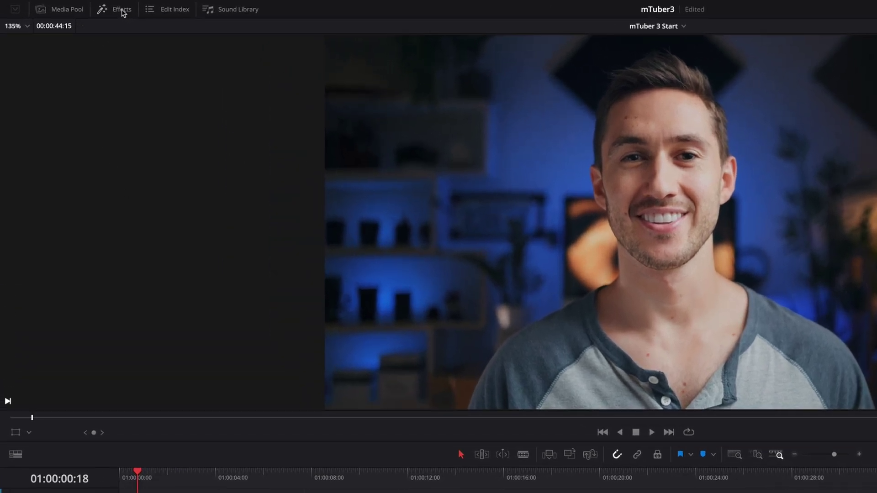
Show the MotionVFX mTuber 3 video transitions in the Effects library
{"action": "left_click", "coordinate": [81, 7]}
{"action": "left_click", "coordinate": [8, 41]}
{"action": "left_click", "coordinate": [13, 55]}
{"action": "left_click", "coordinate": [20, 69]}
{"action": "left_click", "coordinate": [46, 194]}
Show the mTuber 3 titles under Titles > MotionVFX
{"action": "left_click", "coordinate": [13, 236]}
{"action": "left_click", "coordinate": [19, 250]}
{"action": "scroll", "coordinate": [25, 292], "scroll_direction": "down", "scroll_amount": 5}
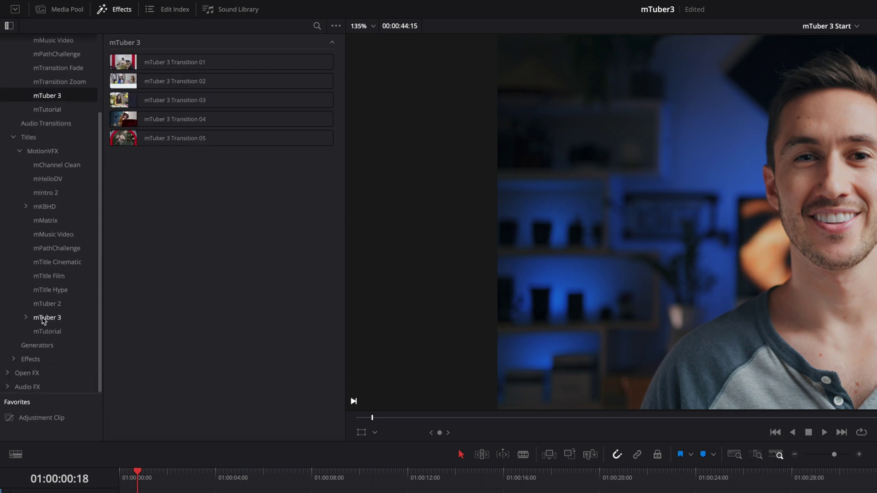
{"action": "left_click", "coordinate": [28, 318]}
Show the mTuber 3 effects under Effects > MotionVFX
{"action": "left_click", "coordinate": [14, 359]}
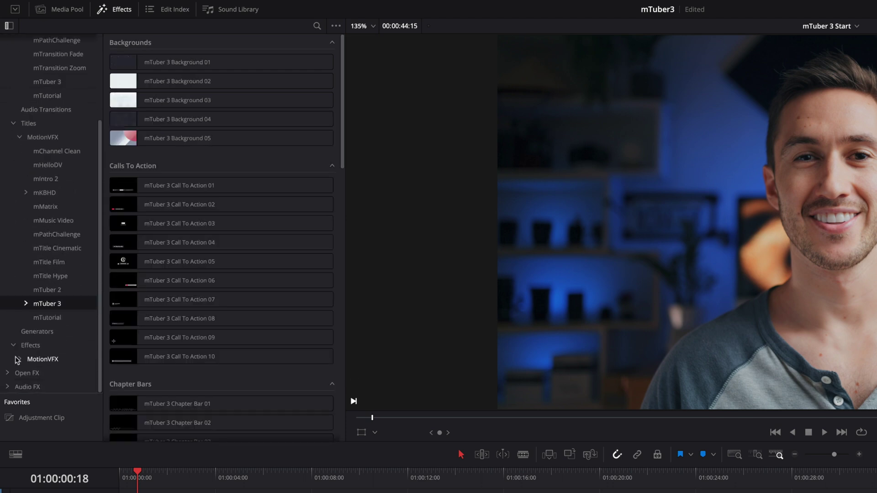
{"action": "left_click", "coordinate": [20, 358]}
{"action": "scroll", "coordinate": [42, 360], "scroll_direction": "down", "scroll_amount": 9}
{"action": "left_click", "coordinate": [47, 332]}
{"action": "scroll", "coordinate": [27, 182], "scroll_direction": "up", "scroll_amount": 10}
Search the library for 'mtuber 3' and hide the category tree to widen the results
{"action": "left_click", "coordinate": [7, 42]}
{"action": "left_click", "coordinate": [316, 27]}
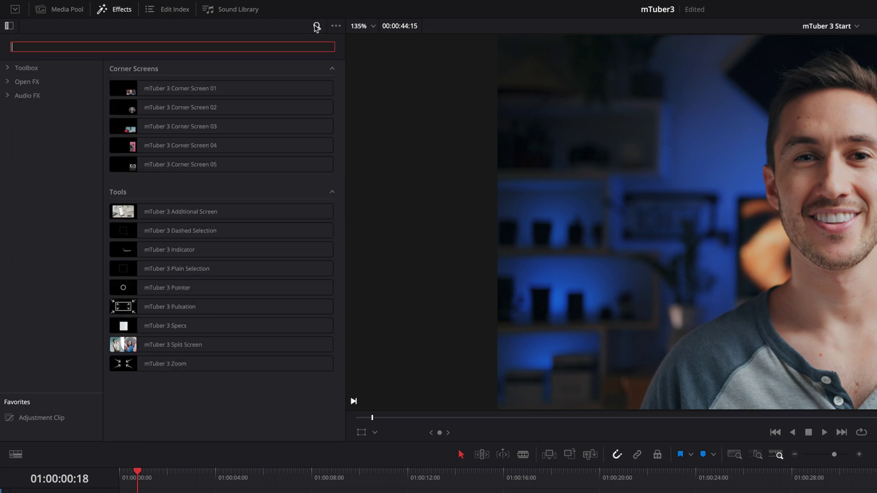
{"action": "left_click", "coordinate": [21, 68]}
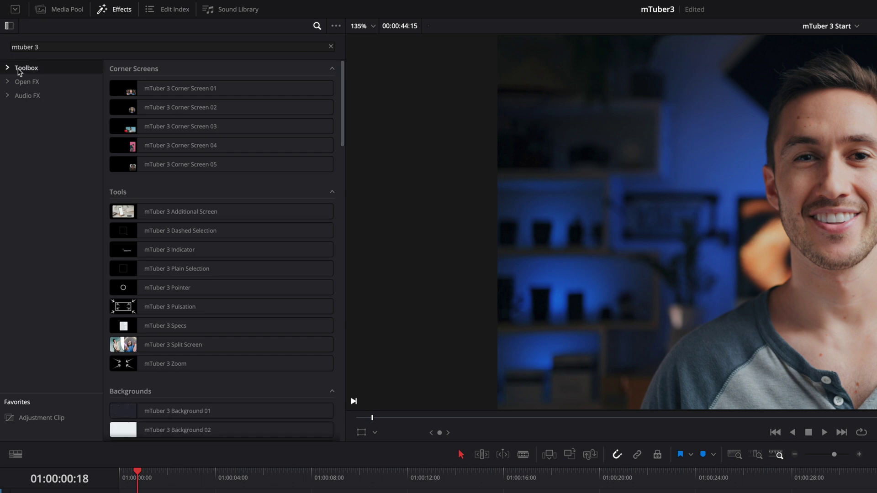
{"action": "left_click", "coordinate": [8, 26]}
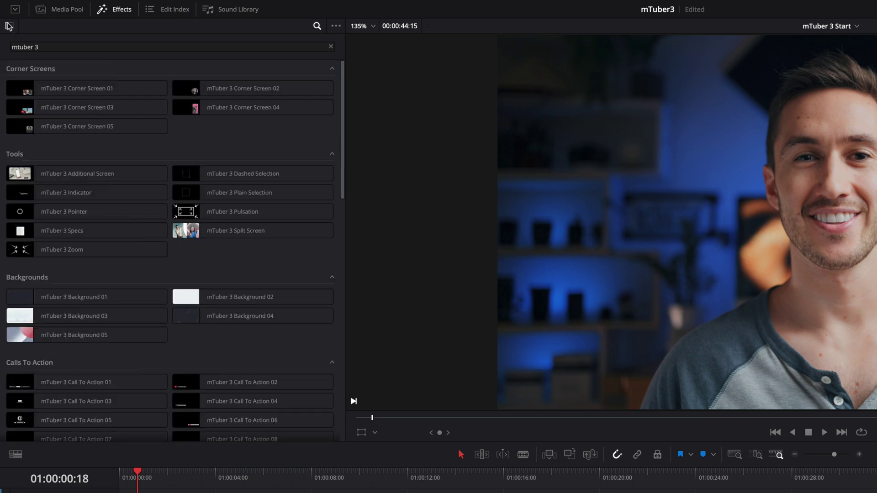
Enable Hover Scrub Preview to skim the mTuber 3 transitions, and favourite Transition 03
{"action": "left_click_drag", "start_coordinate": [343, 77], "coordinate": [365, 322]}
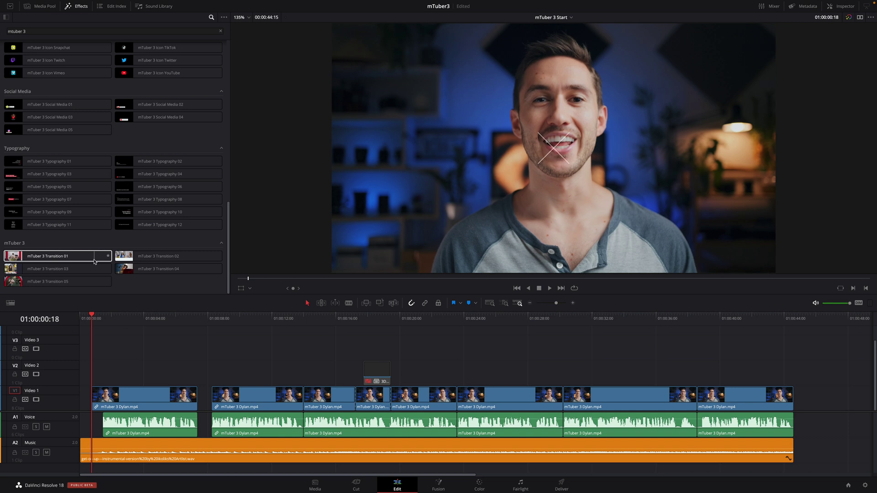
{"action": "left_click", "coordinate": [225, 17]}
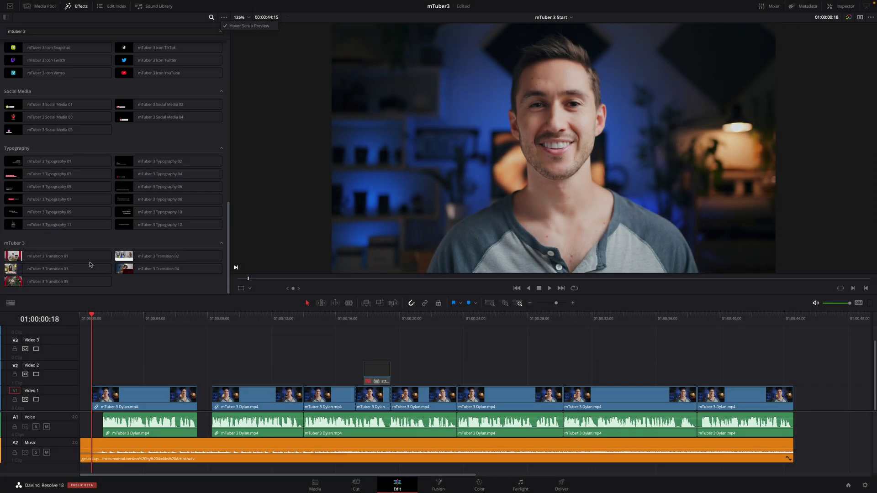
{"action": "left_click", "coordinate": [14, 273]}
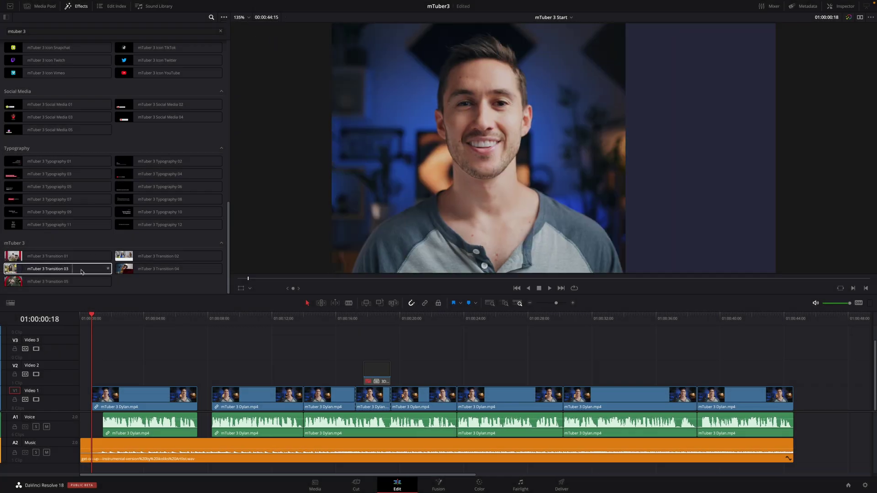
{"action": "left_click", "coordinate": [108, 270]}
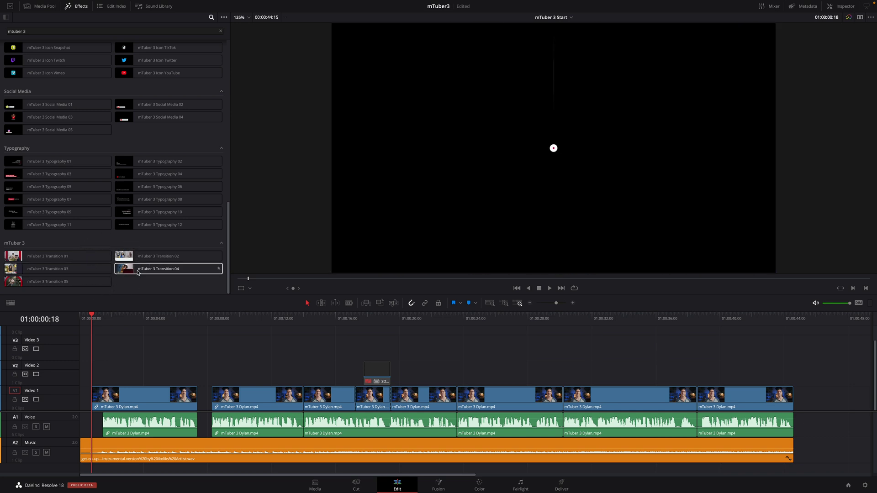
Place Transition 04 at the start of Video 1, mute Voice and Music, and preview it
{"action": "left_click_drag", "start_coordinate": [183, 269], "coordinate": [95, 399]}
{"action": "left_click_drag", "start_coordinate": [92, 318], "coordinate": [78, 319]}
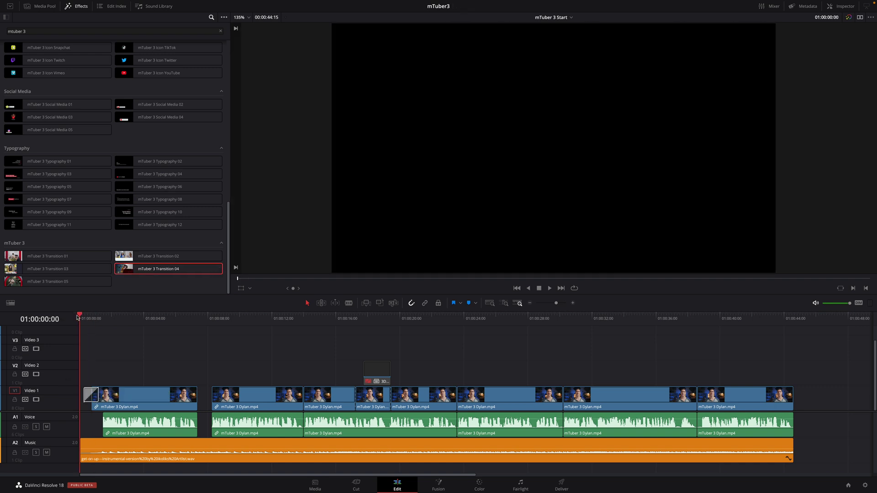
{"action": "left_click", "coordinate": [46, 426]}
{"action": "left_click", "coordinate": [46, 452]}
{"action": "key", "text": "space"}
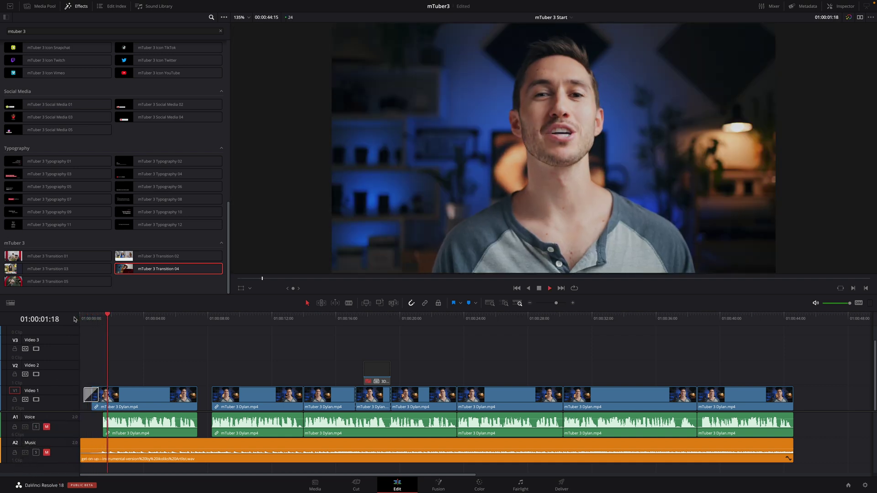
{"action": "key", "text": "space"}
{"action": "left_click", "coordinate": [92, 318]}
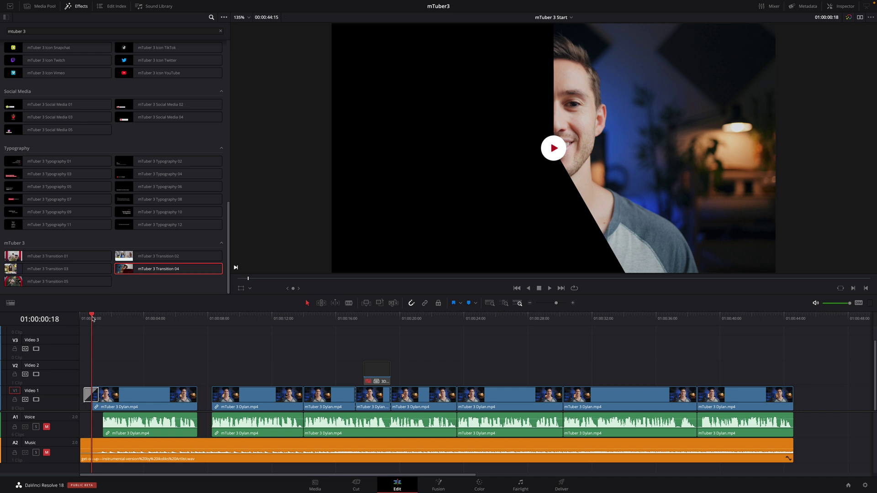
Set Playback > Render Cache to User and replay the opening transition
{"action": "left_click", "coordinate": [189, 4]}
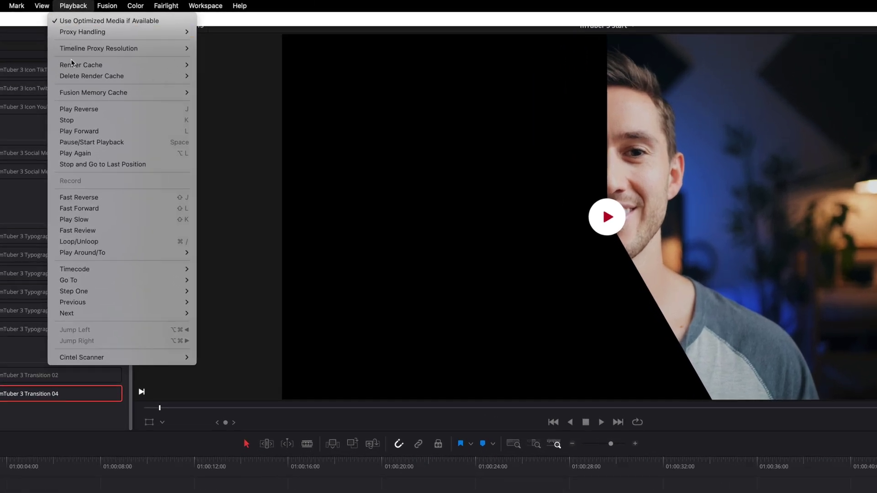
{"action": "mouse_move", "coordinate": [73, 65]}
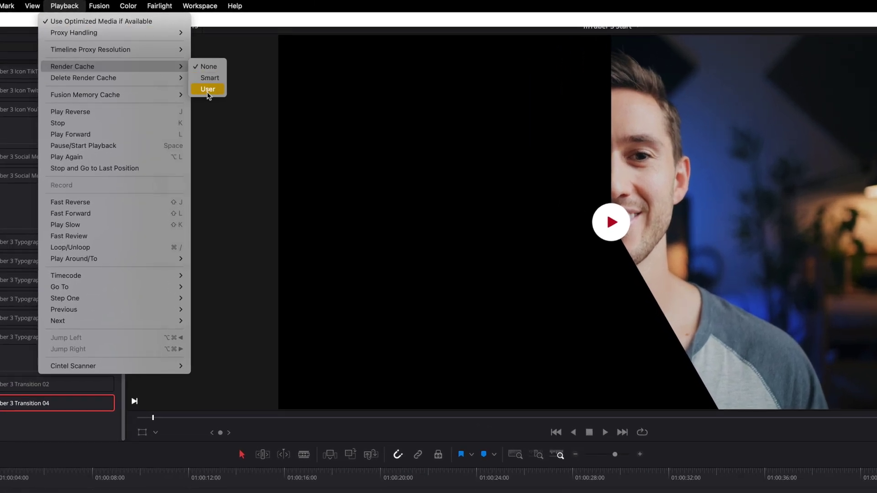
{"action": "left_click", "coordinate": [208, 91]}
{"action": "key", "text": "space"}
{"action": "key", "text": "space"}
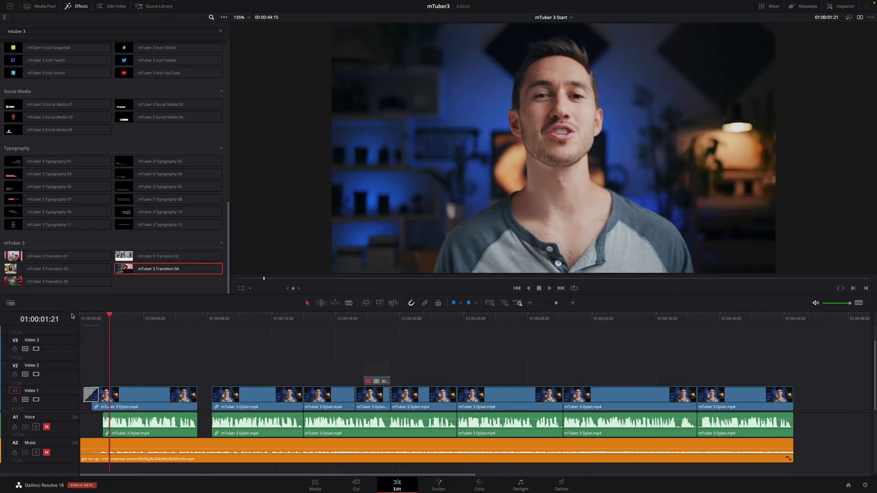
{"action": "left_click", "coordinate": [94, 318]}
Lengthen the opening Transition 04 to 24 frames in the Inspector
{"action": "key", "text": "ctrl+equal"}
{"action": "key", "text": "ctrl+equal"}
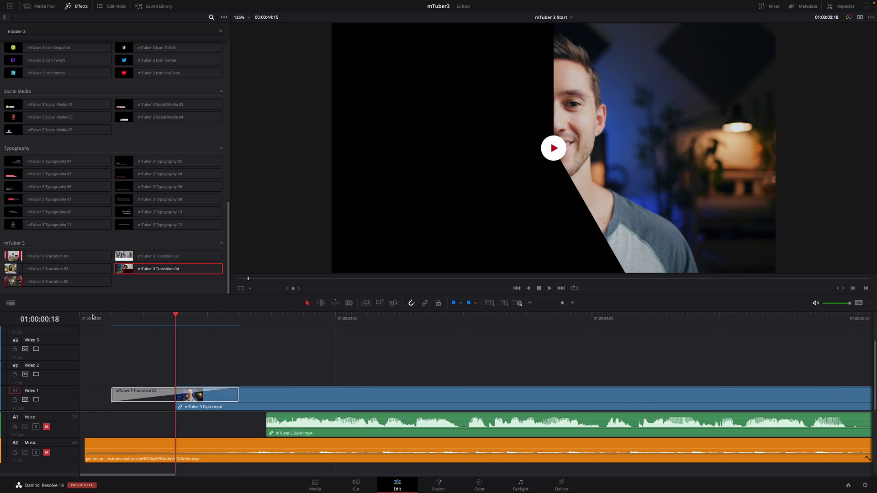
{"action": "left_click_drag", "start_coordinate": [237, 398], "coordinate": [213, 396]}
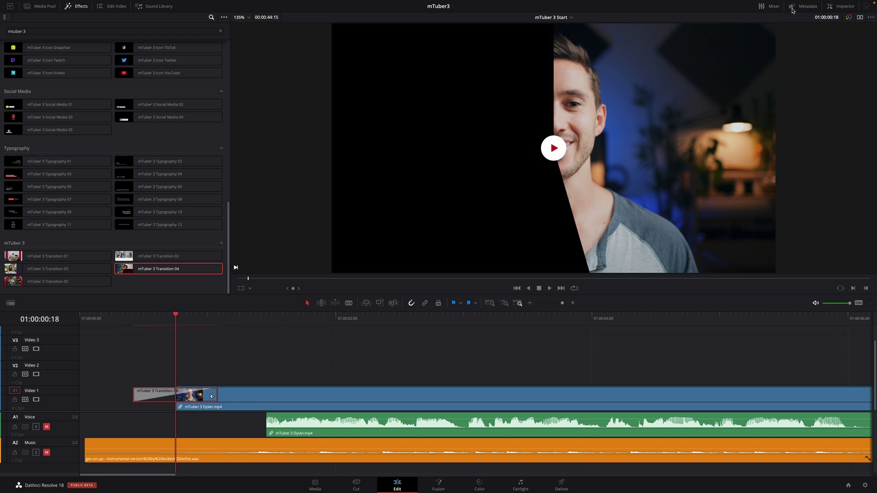
{"action": "left_click", "coordinate": [842, 7]}
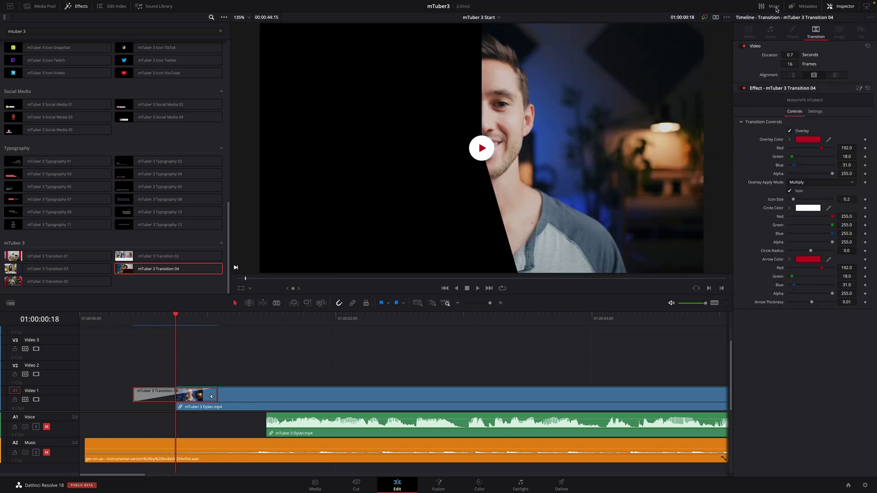
{"action": "mouse_move", "coordinate": [212, 397]}
{"action": "left_mouse_down"}
{"action": "mouse_move", "coordinate": [204, 396]}
{"action": "mouse_move", "coordinate": [260, 397]}
{"action": "mouse_move", "coordinate": [217, 397]}
{"action": "left_mouse_up"}
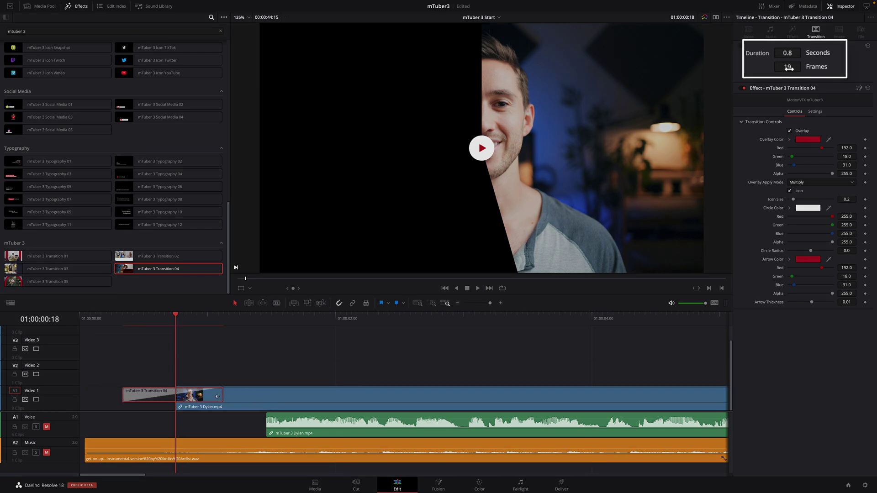
{"action": "left_click_drag", "start_coordinate": [789, 67], "coordinate": [776, 64]}
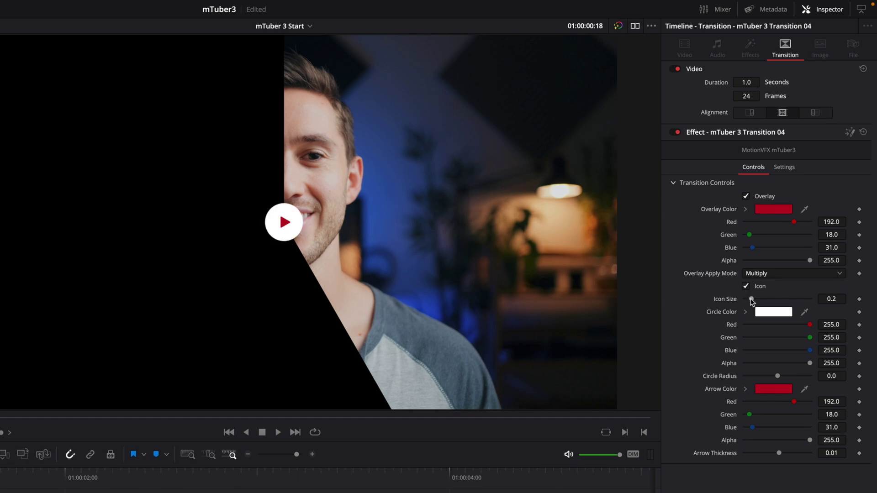
Try larger Icon Size, Circle Radius and Arrow Thickness, resetting Circle Radius to 0.0
{"action": "mouse_move", "coordinate": [751, 301]}
{"action": "left_mouse_down"}
{"action": "mouse_move", "coordinate": [773, 300]}
{"action": "mouse_move", "coordinate": [750, 302]}
{"action": "left_mouse_up"}
{"action": "mouse_move", "coordinate": [777, 377]}
{"action": "left_mouse_down"}
{"action": "mouse_move", "coordinate": [795, 379]}
{"action": "mouse_move", "coordinate": [787, 380]}
{"action": "left_mouse_up"}
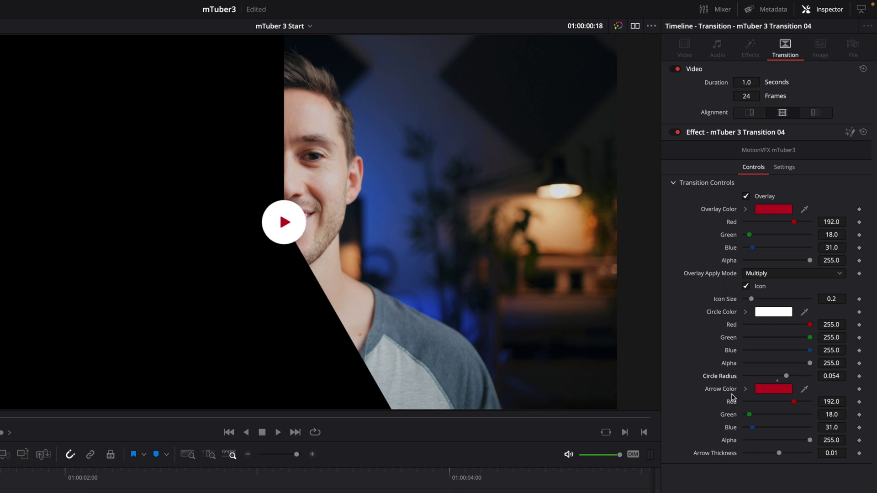
{"action": "double_click", "coordinate": [715, 375]}
{"action": "mouse_move", "coordinate": [779, 453]}
{"action": "left_mouse_down"}
{"action": "mouse_move", "coordinate": [787, 454]}
{"action": "mouse_move", "coordinate": [779, 454]}
{"action": "left_mouse_up"}
Add the mTuber 3 Typography 04 title on Video 2 and trim its end to the playhead
{"action": "left_click", "coordinate": [80, 318]}
{"action": "key", "text": "space"}
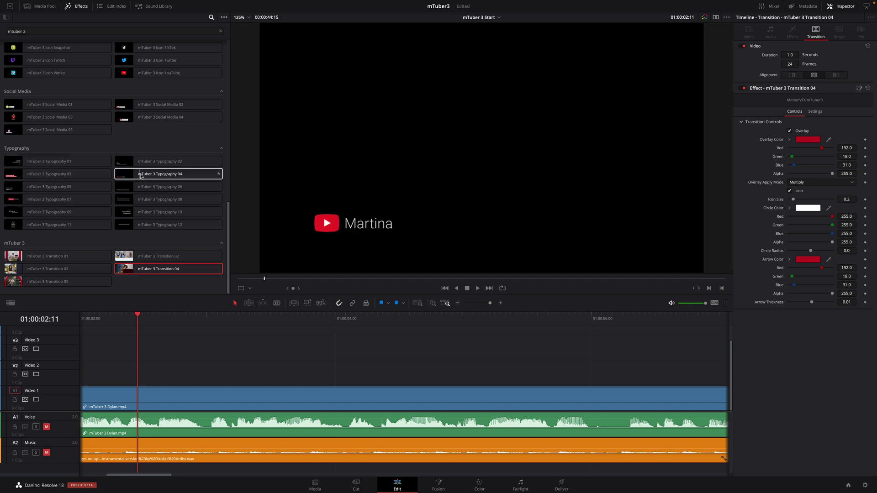
{"action": "left_click_drag", "start_coordinate": [158, 175], "coordinate": [138, 379]}
{"action": "left_click_drag", "start_coordinate": [238, 318], "coordinate": [453, 327]}
{"action": "left_click_drag", "start_coordinate": [555, 373], "coordinate": [453, 373]}
Keep the title's In animation on and move it to Position X 0.325, Y 0.144
{"action": "left_click_drag", "start_coordinate": [453, 320], "coordinate": [274, 319]}
{"action": "left_click", "coordinate": [297, 373]}
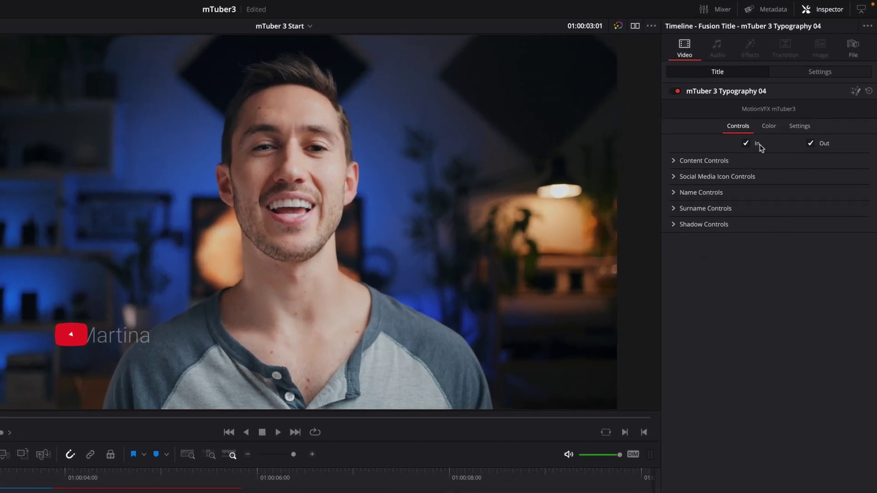
{"action": "left_click", "coordinate": [746, 144]}
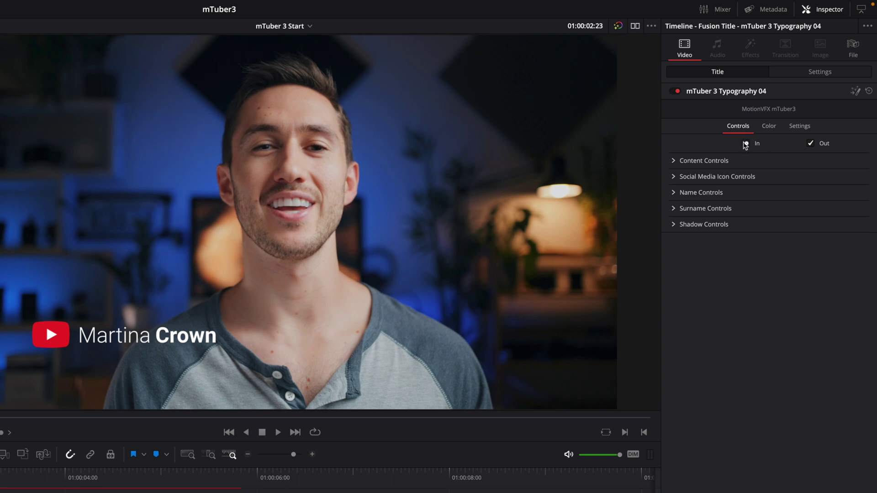
{"action": "left_click", "coordinate": [746, 144]}
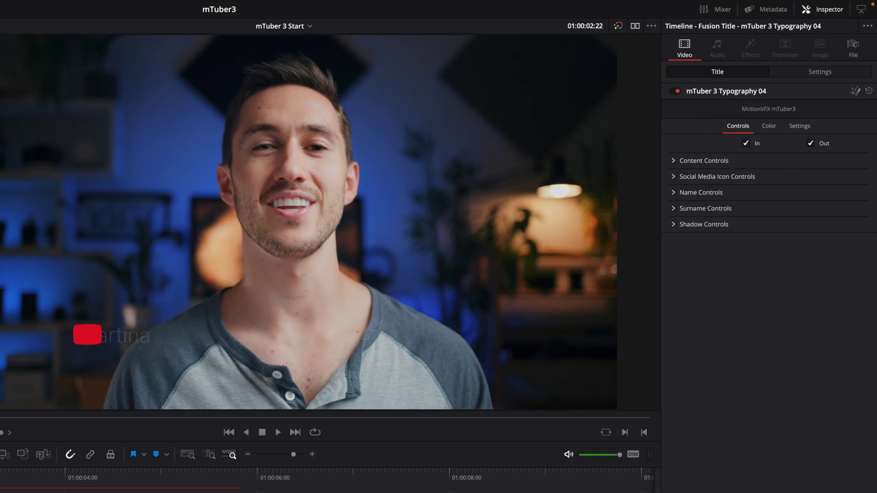
{"action": "left_click", "coordinate": [674, 160]}
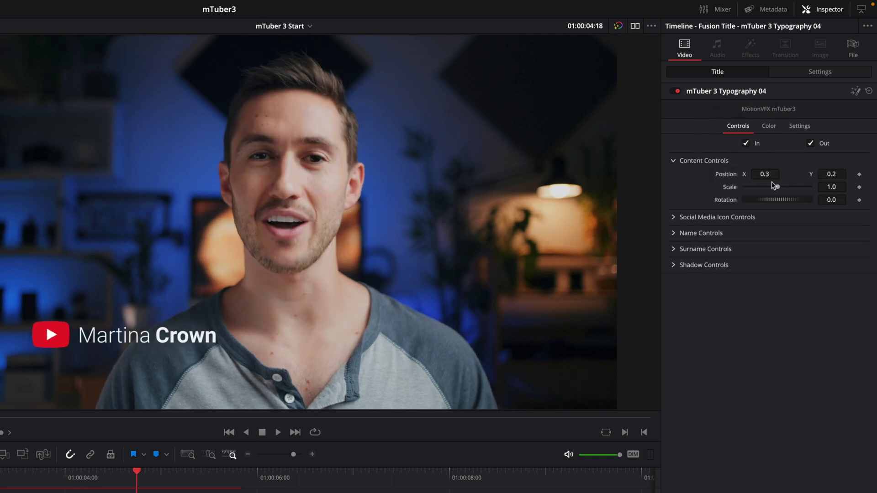
{"action": "left_click_drag", "start_coordinate": [765, 174], "coordinate": [776, 200]}
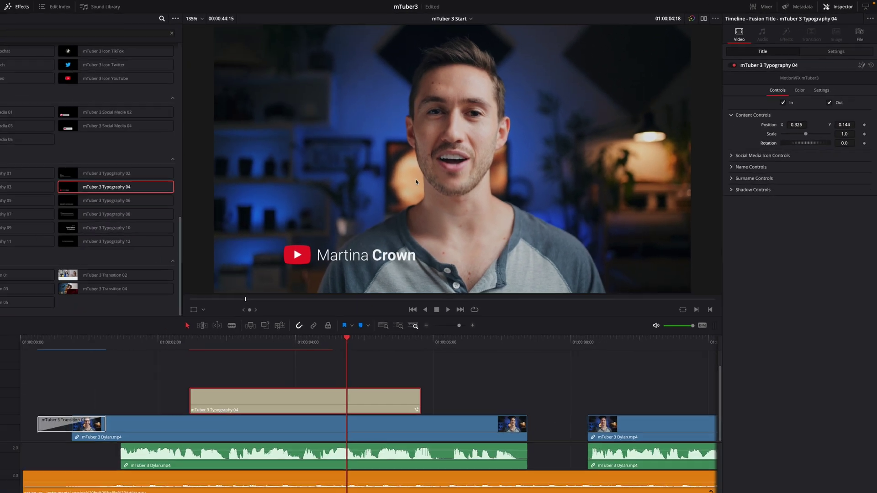
Drag the name title in the viewer to X 0.227777, Y 0.111078
{"action": "left_click", "coordinate": [212, 304]}
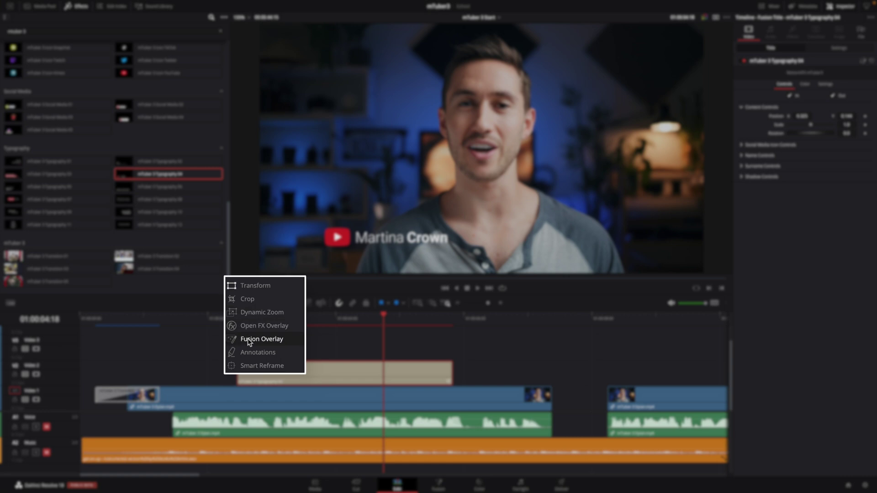
{"action": "left_click", "coordinate": [249, 339]}
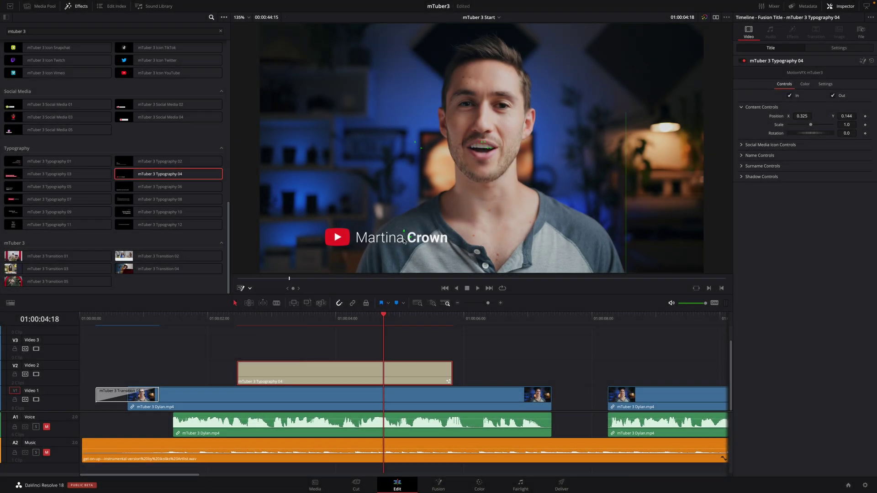
{"action": "left_click_drag", "start_coordinate": [404, 240], "coordinate": [361, 247]}
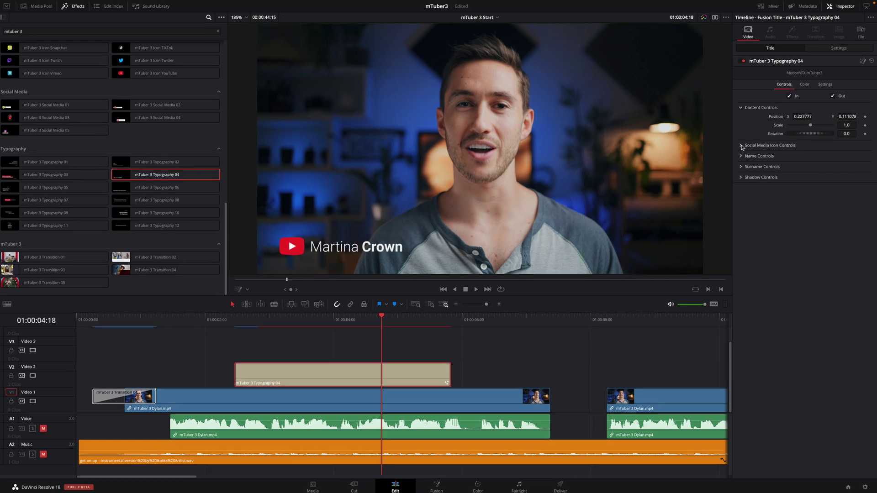
Toggle the Social Media Icon and cycle LogoType through Facebook, Instagram, Snapchat, back to YouTube
{"action": "left_click", "coordinate": [741, 144]}
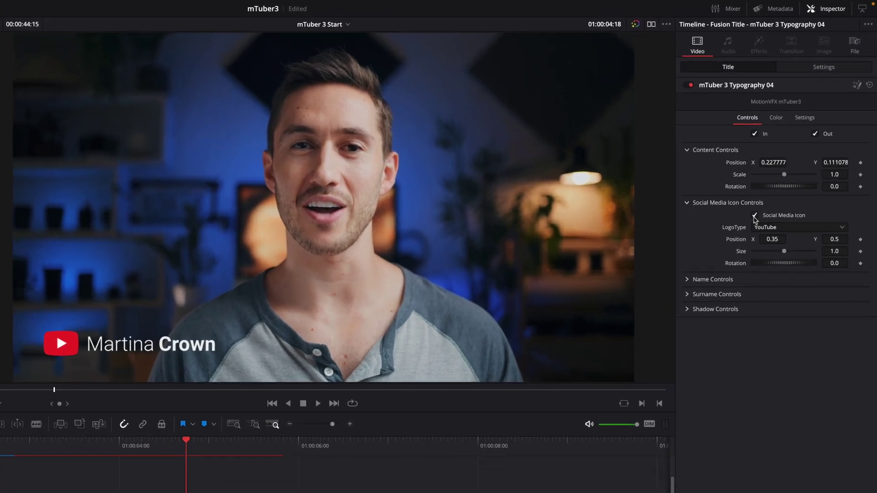
{"action": "left_click", "coordinate": [754, 217]}
{"action": "left_click", "coordinate": [755, 216]}
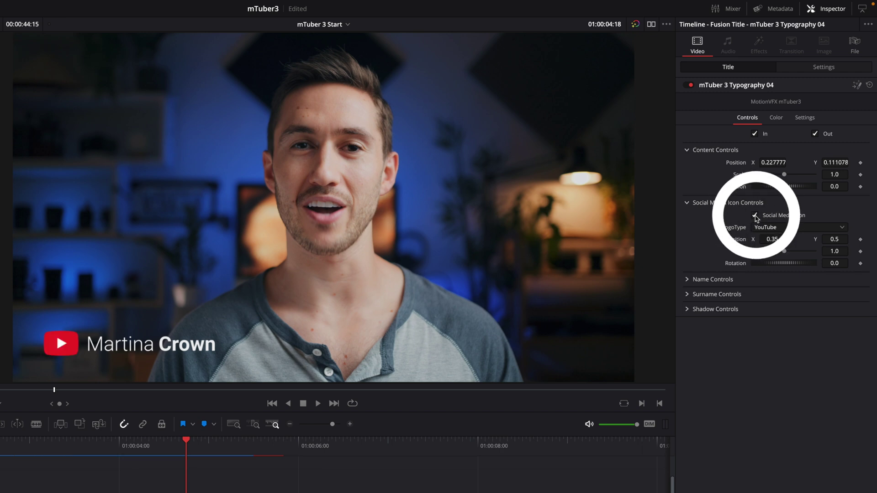
{"action": "left_click", "coordinate": [771, 228]}
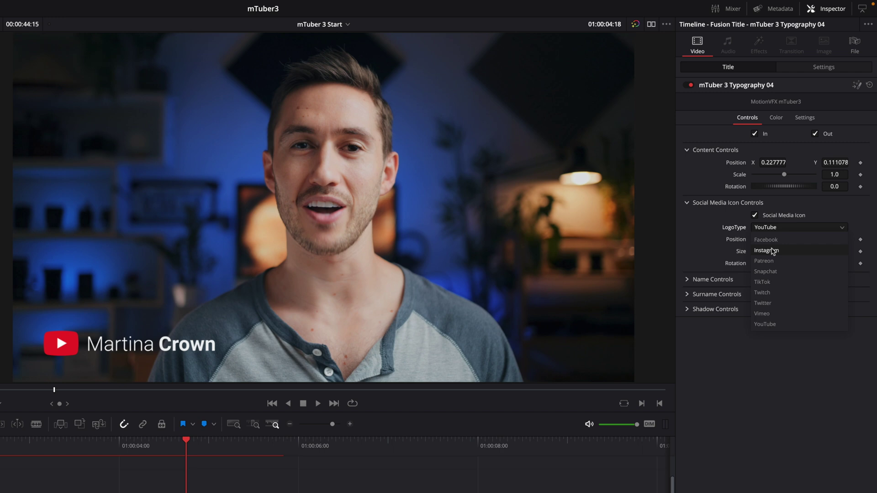
{"action": "left_click", "coordinate": [771, 240]}
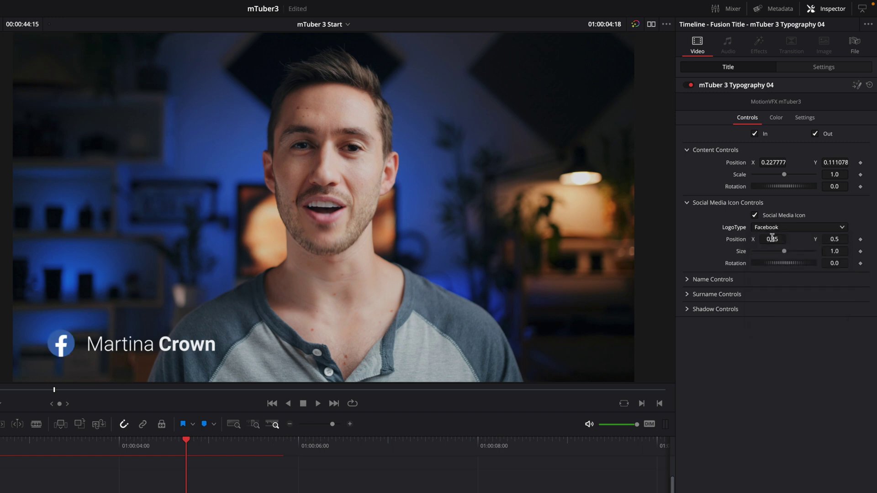
{"action": "left_click", "coordinate": [775, 231]}
{"action": "left_click", "coordinate": [777, 250]}
{"action": "left_click", "coordinate": [775, 227]}
{"action": "left_click", "coordinate": [775, 271]}
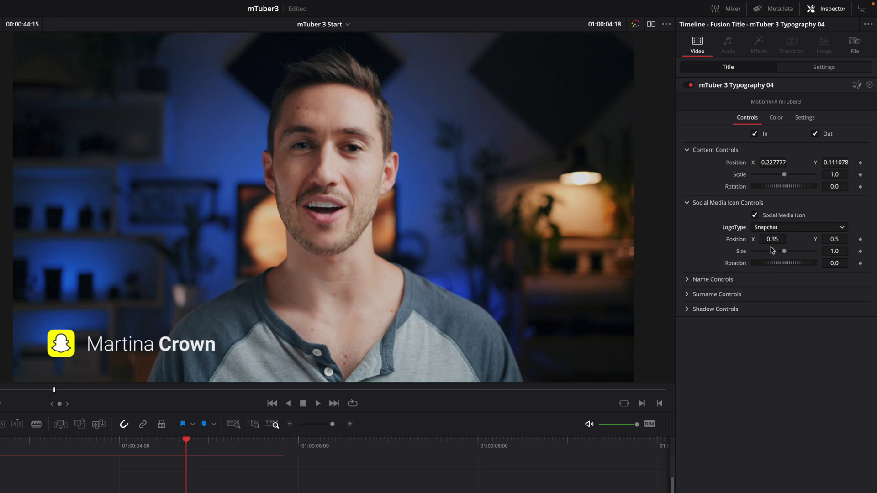
{"action": "left_click", "coordinate": [772, 229]}
{"action": "left_click", "coordinate": [782, 329]}
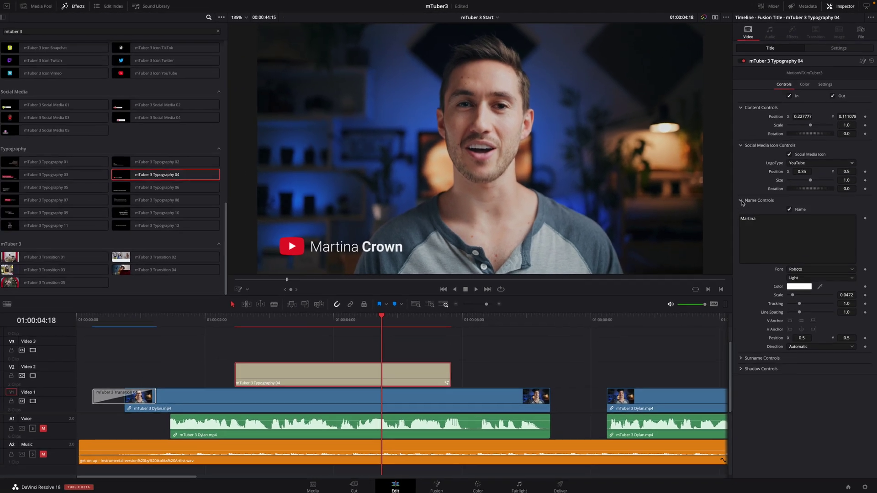
Enter the new first name and replace the surname in Name Controls
{"action": "type", "text": "Dylan"}
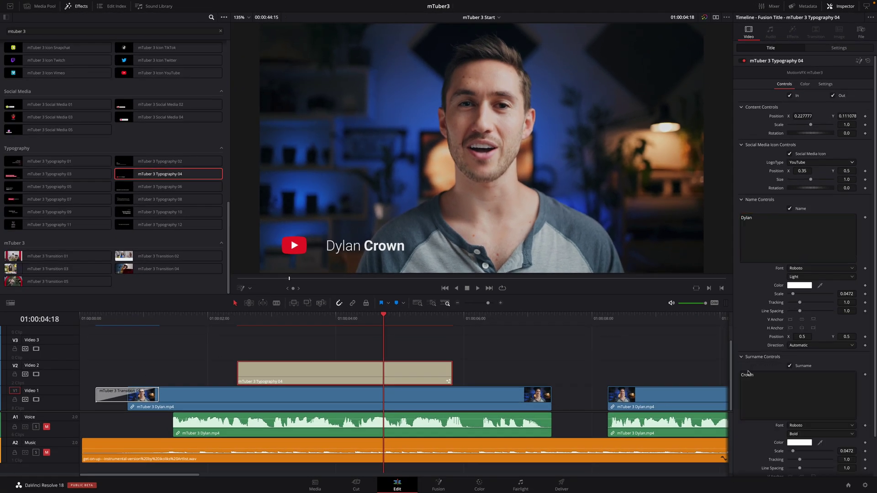
{"action": "double_click", "coordinate": [749, 375]}
{"action": "type", "text": "John"}
{"action": "left_click", "coordinate": [741, 357]}
{"action": "left_click", "coordinate": [740, 200]}
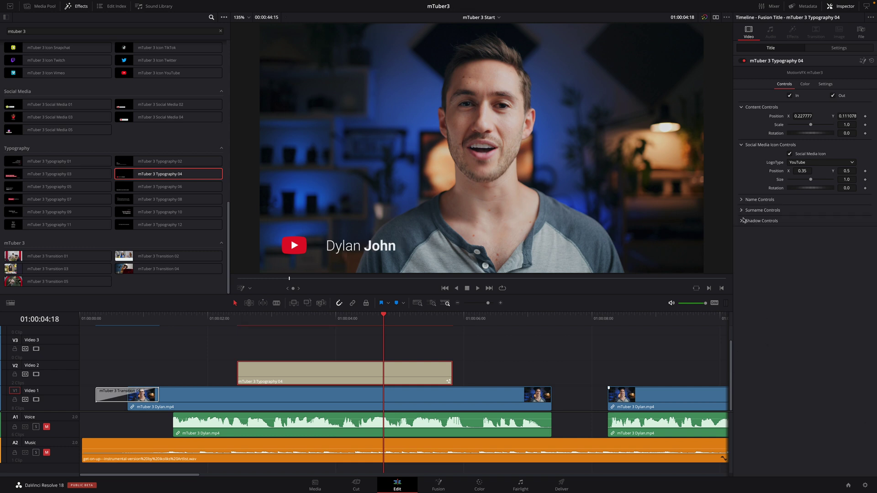
Check the Shadow Controls, then play the name title from about 01:00:02:05
{"action": "left_click", "coordinate": [741, 221]}
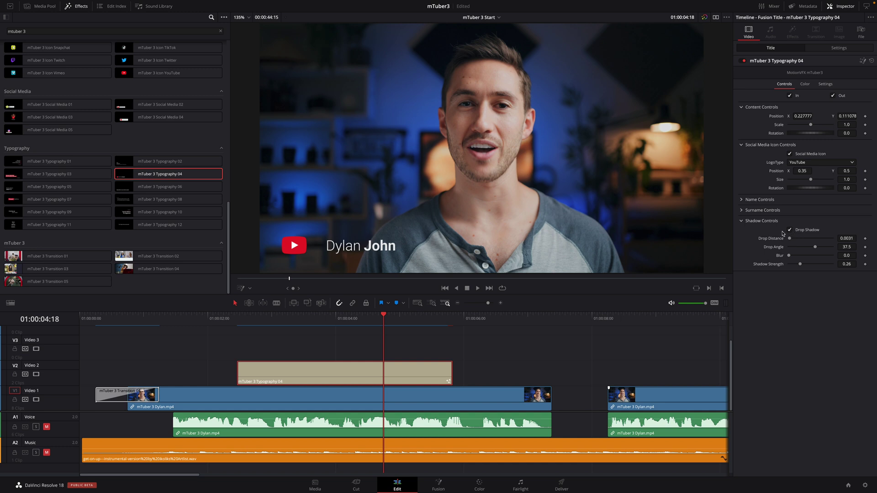
{"action": "left_click", "coordinate": [742, 222]}
{"action": "left_click", "coordinate": [232, 319]}
{"action": "key", "text": "space"}
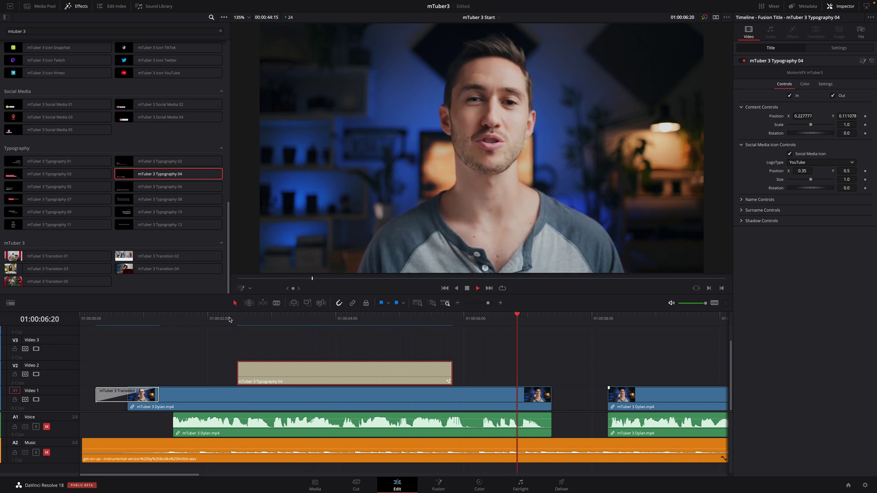
Place mTuber 3 Intro 01 on V3 after the name title and set Intro Type to Text
{"action": "left_click", "coordinate": [480, 319]}
{"action": "key", "text": "Up"}
{"action": "left_click_drag", "start_coordinate": [229, 293], "coordinate": [236, 225]}
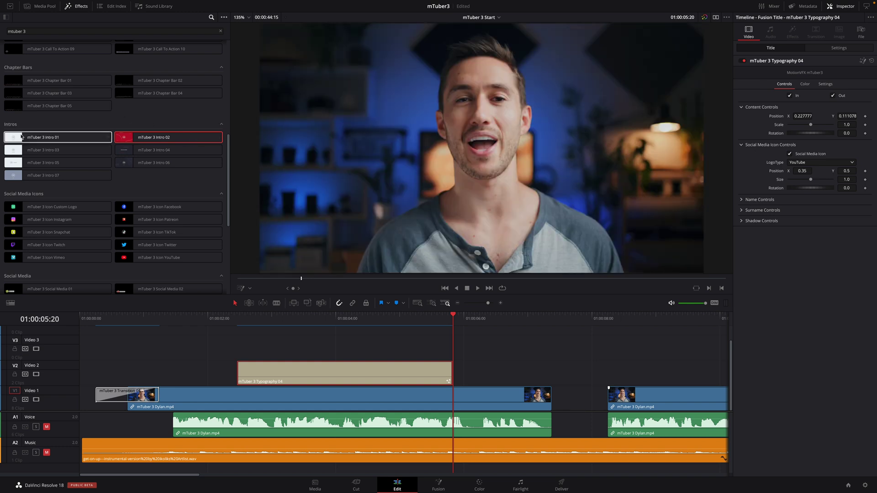
{"action": "left_click_drag", "start_coordinate": [16, 138], "coordinate": [591, 336]}
{"action": "left_click", "coordinate": [390, 321]}
{"action": "left_click", "coordinate": [741, 95]}
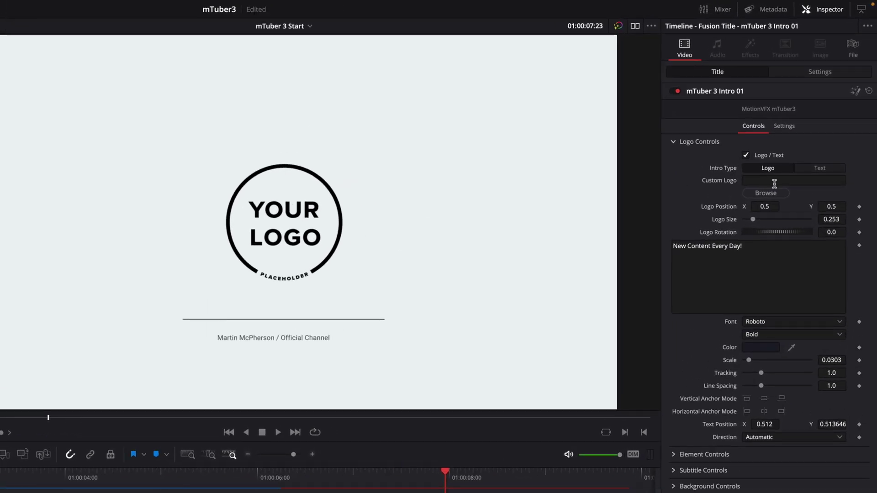
{"action": "left_click", "coordinate": [825, 168]}
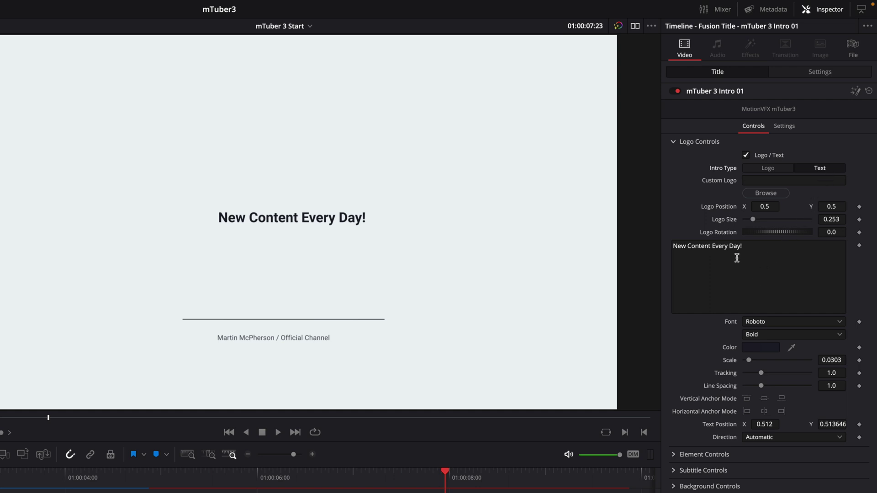
Change the intro text to 'mTuber 3', Scale 0.0748, Text Position X 0.5, Y 0.360646
{"action": "left_click_drag", "start_coordinate": [748, 246], "coordinate": [640, 245]}
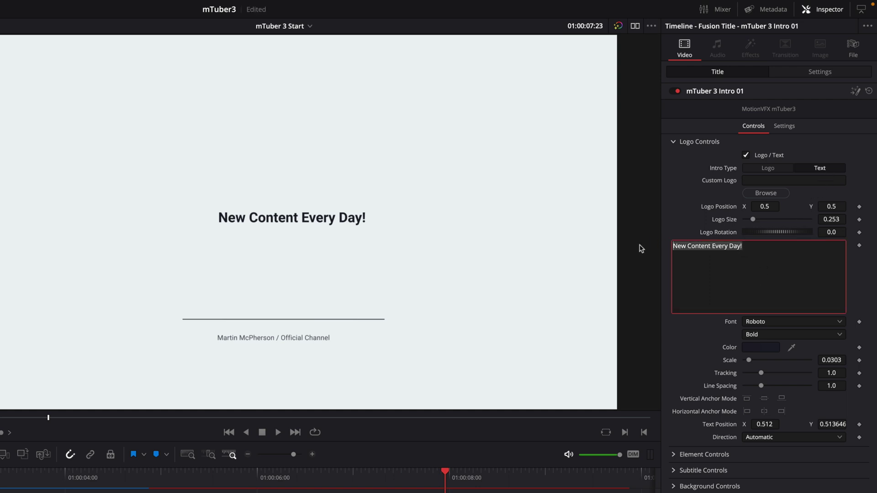
{"action": "type", "text": "mTuber 3"}
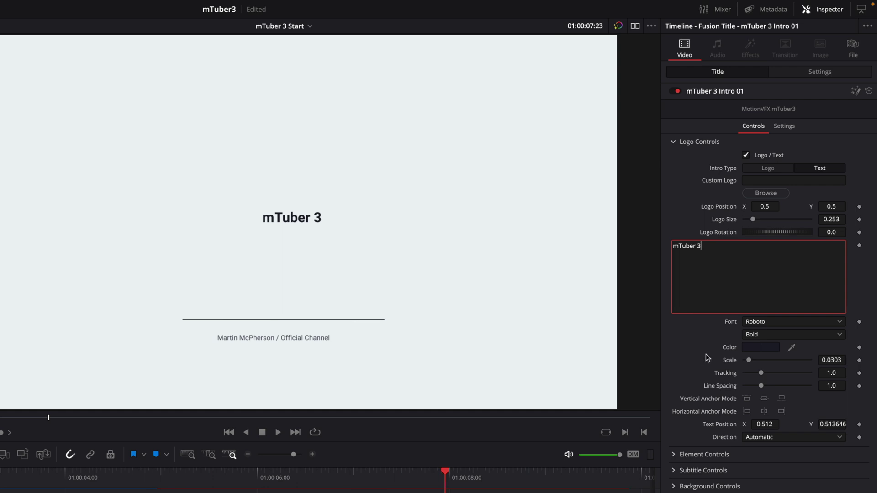
{"action": "left_click_drag", "start_coordinate": [749, 360], "coordinate": [755, 362]}
{"action": "left_click_drag", "start_coordinate": [831, 424], "coordinate": [765, 425]}
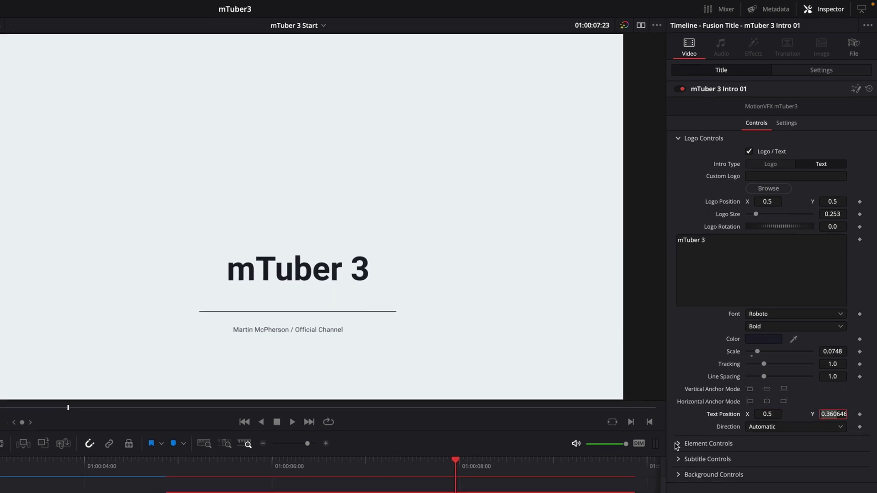
{"action": "left_click", "coordinate": [677, 444]}
Try enlarging Circle 3 to 1.291 in orange, then cancel to keep it red
{"action": "key", "text": "/"}
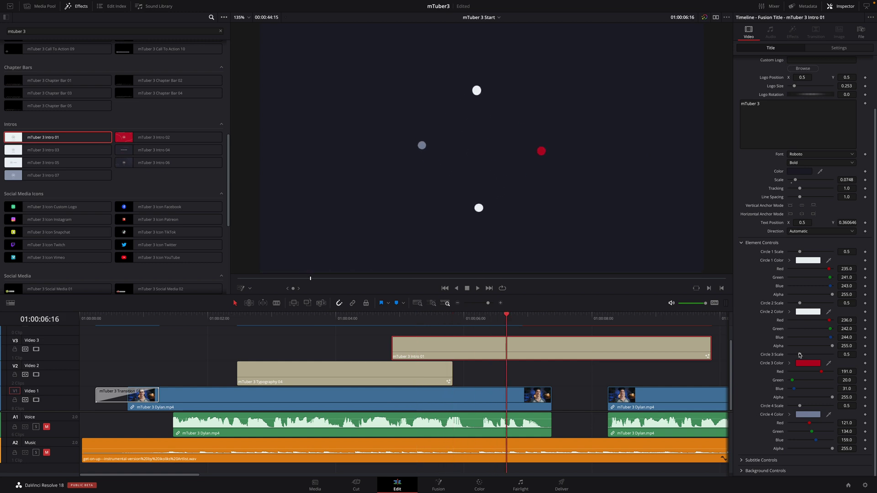
{"action": "left_click_drag", "start_coordinate": [800, 355], "coordinate": [817, 355]}
{"action": "left_click", "coordinate": [808, 363]}
{"action": "left_click", "coordinate": [651, 268]}
{"action": "left_click_drag", "start_coordinate": [650, 268], "coordinate": [697, 234]}
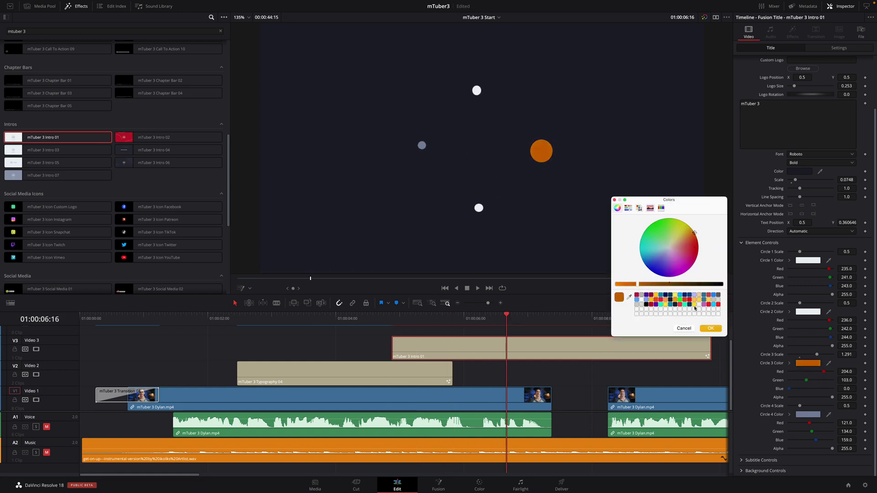
{"action": "left_click", "coordinate": [684, 329]}
Change the subtitle to 'FOR DAVINCI RESOLVE' at Scale 0.0236
{"action": "left_click", "coordinate": [763, 460]}
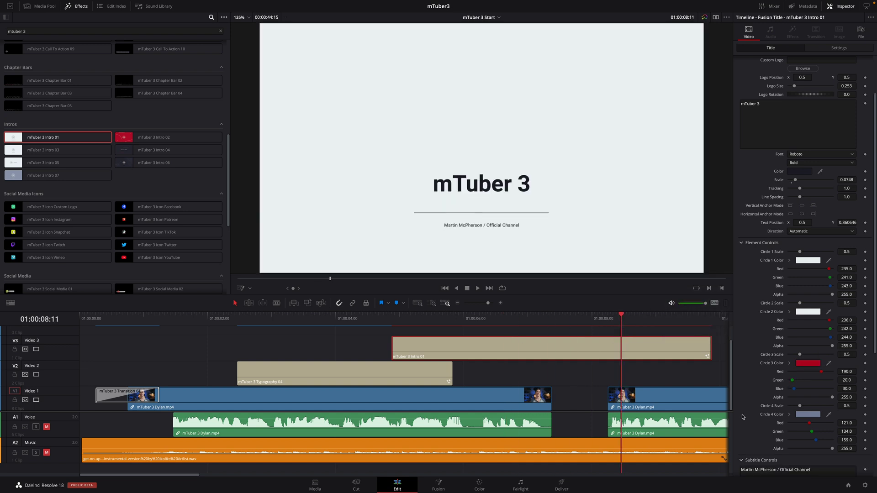
{"action": "scroll", "coordinate": [799, 320], "scroll_direction": "down", "scroll_amount": 5}
{"action": "left_click_drag", "start_coordinate": [811, 272], "coordinate": [707, 266]}
{"action": "type", "text": "FOR DAVINC"}
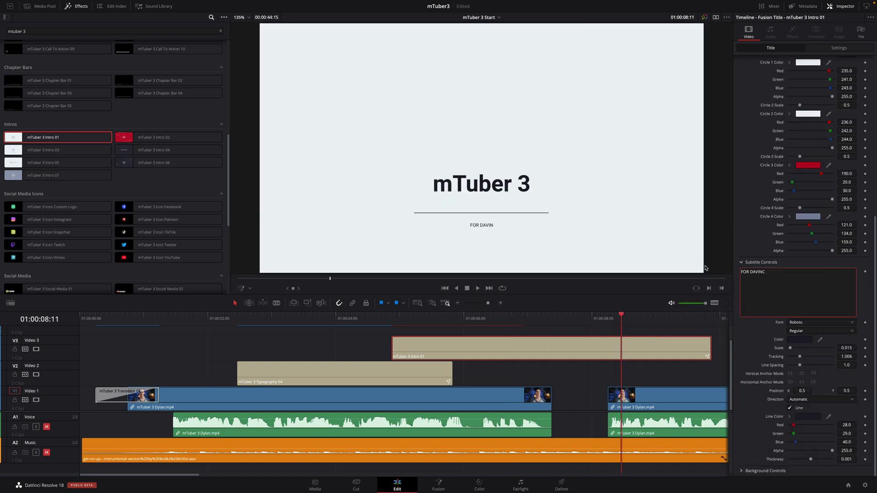
{"action": "type", "text": "I RESOLVE"}
{"action": "left_click_drag", "start_coordinate": [790, 348], "coordinate": [791, 349]}
Make the subtitle colour and the dividing Line Color grey
{"action": "left_click", "coordinate": [799, 339]}
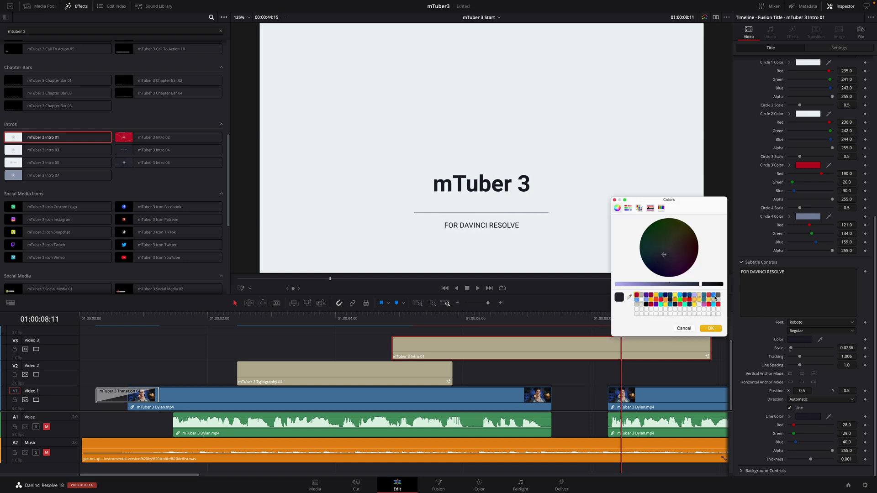
{"action": "left_click", "coordinate": [711, 329]}
{"action": "left_click", "coordinate": [807, 416]}
{"action": "left_click", "coordinate": [718, 300]}
{"action": "left_click", "coordinate": [711, 328]}
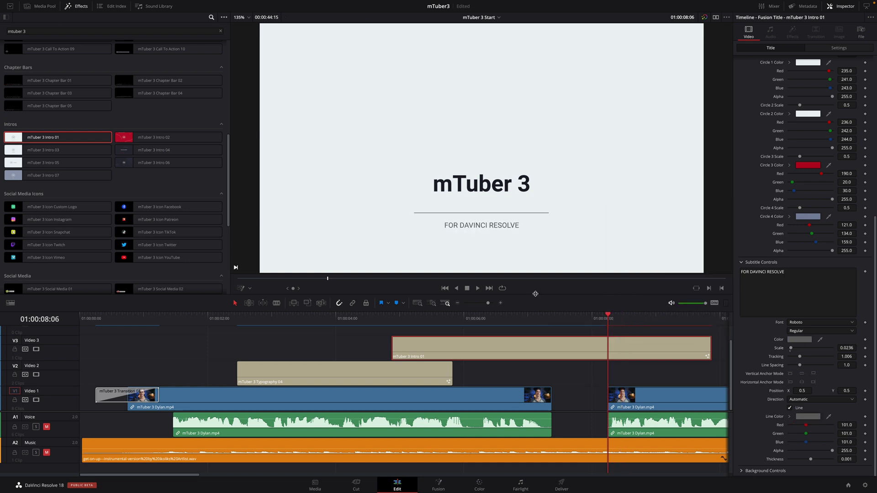
Enlarge the timeline and preview the Twitter, Patreon, Snapchat, Twitch, Instagram, Custom Logo and YouTube icons
{"action": "left_click_drag", "start_coordinate": [539, 294], "coordinate": [541, 258]}
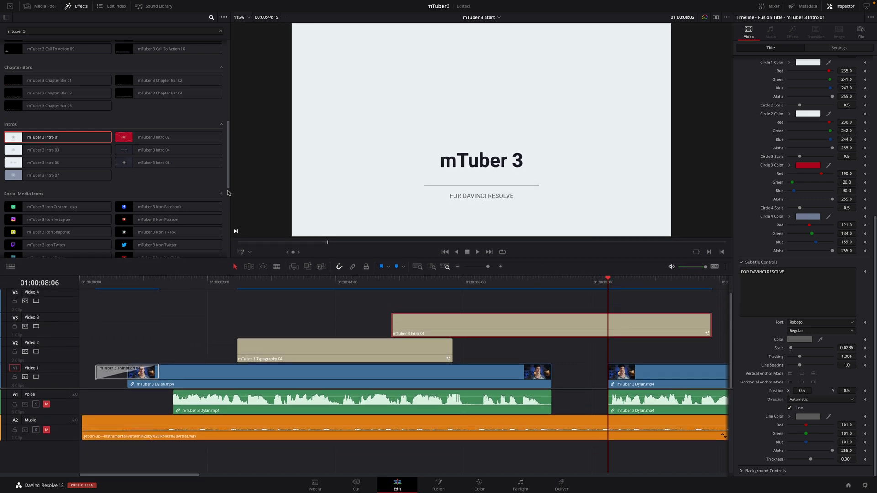
{"action": "scroll", "coordinate": [229, 190], "scroll_direction": "down", "scroll_amount": 3}
{"action": "left_click", "coordinate": [175, 167]}
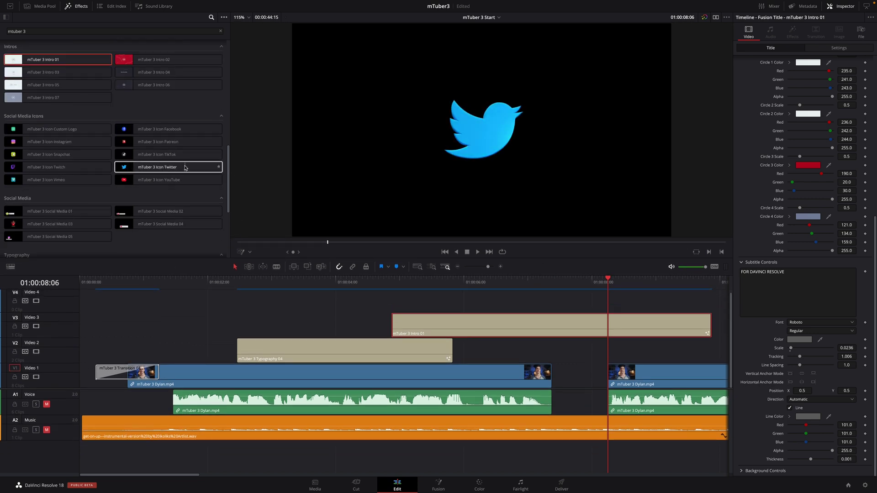
{"action": "left_click", "coordinate": [181, 142]}
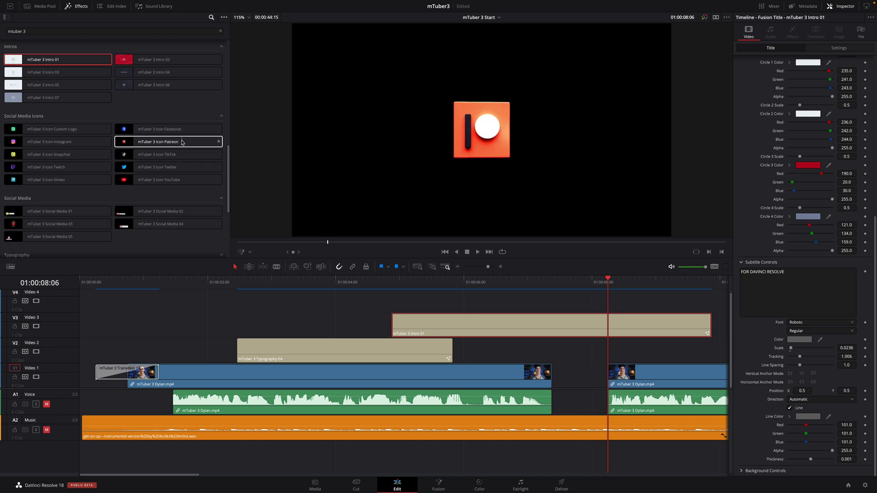
{"action": "left_click", "coordinate": [71, 153]}
{"action": "left_click", "coordinate": [71, 167]}
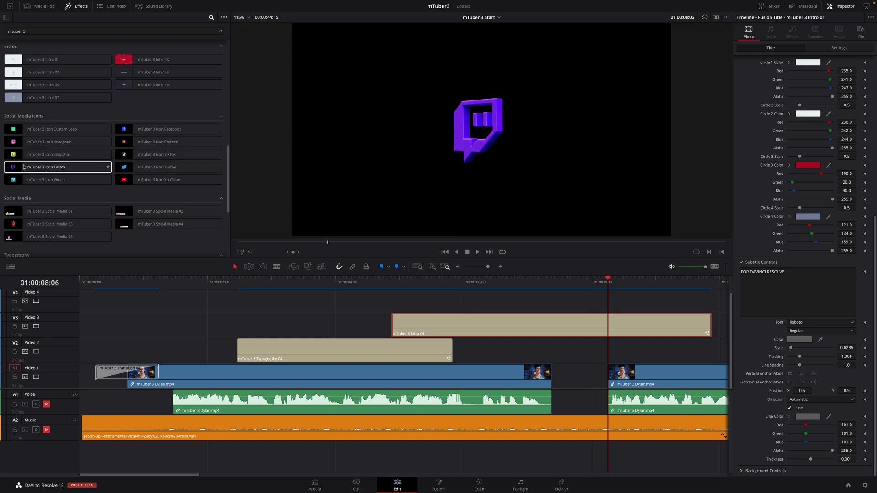
{"action": "left_click", "coordinate": [24, 141]}
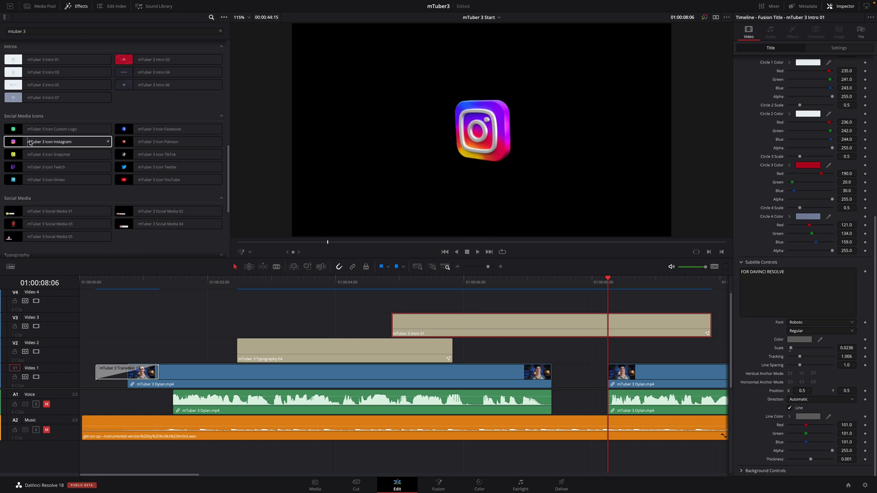
{"action": "left_click", "coordinate": [80, 130]}
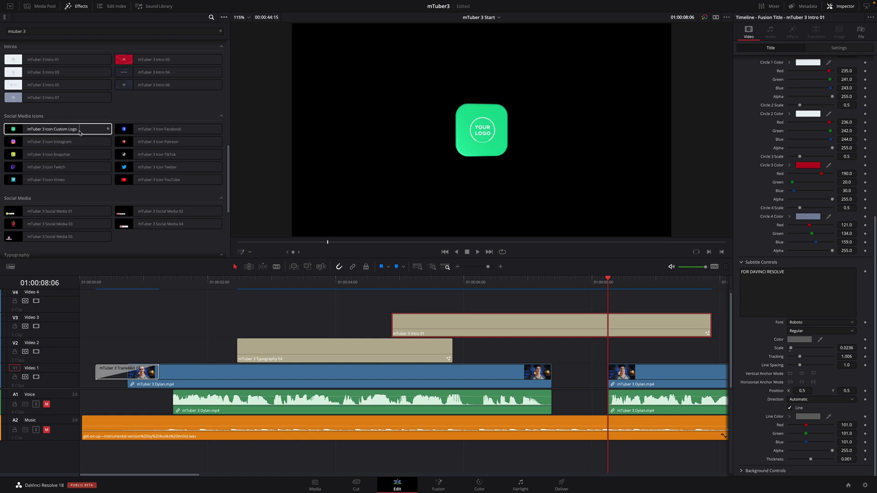
{"action": "left_click", "coordinate": [130, 180]}
Add the YouTube icon on V4 above Intro 01 at Scale 0.7 and Position Y 0.518
{"action": "left_click_drag", "start_coordinate": [162, 181], "coordinate": [411, 303]}
{"action": "left_click_drag", "start_coordinate": [457, 280], "coordinate": [615, 280]}
{"action": "left_click", "coordinate": [615, 303]}
{"action": "left_click", "coordinate": [741, 107]}
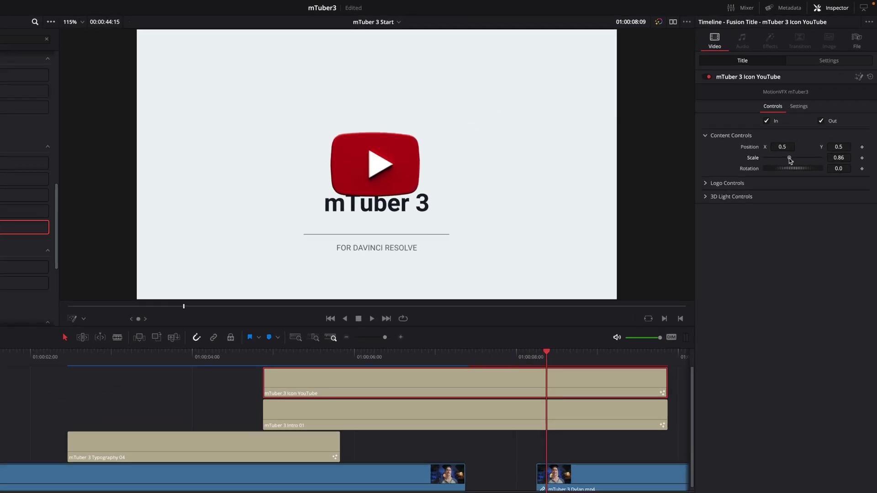
{"action": "left_click_drag", "start_coordinate": [807, 126], "coordinate": [803, 126]}
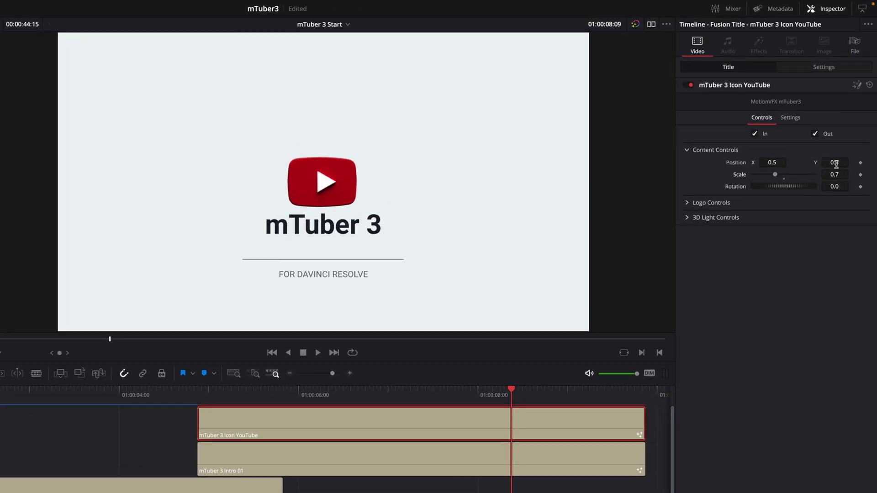
{"action": "left_click_drag", "start_coordinate": [836, 165], "coordinate": [841, 164]}
Try a flat 2D logo and an orange hue, then revert to 3D and reset the hue to red
{"action": "left_click", "coordinate": [688, 203]}
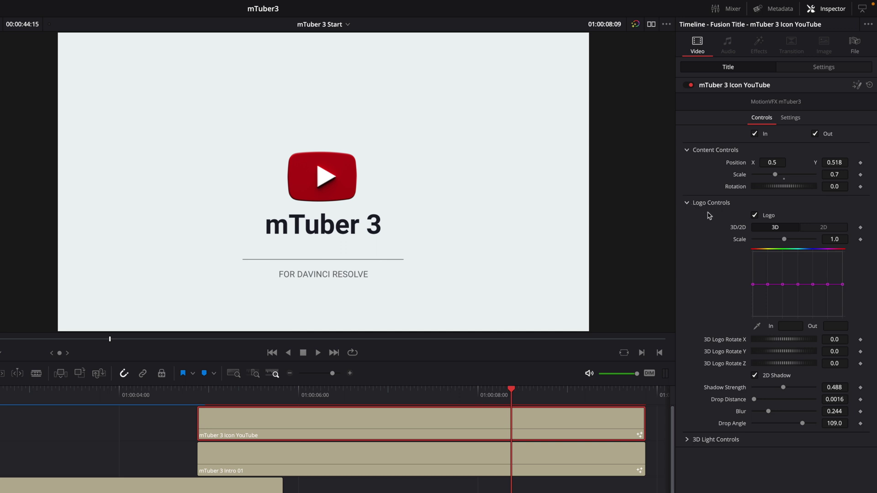
{"action": "left_click", "coordinate": [824, 227]}
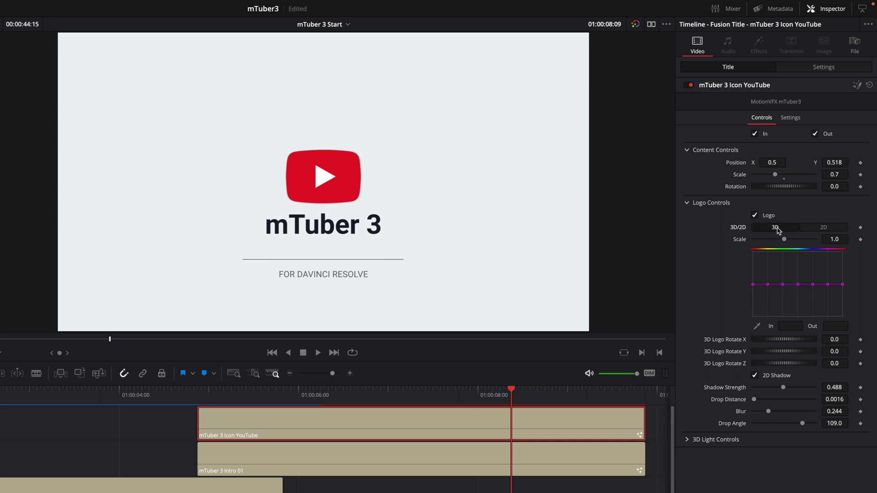
{"action": "left_click", "coordinate": [775, 228]}
{"action": "left_click_drag", "start_coordinate": [843, 285], "coordinate": [845, 268]}
{"action": "right_click", "coordinate": [844, 263]}
{"action": "left_click", "coordinate": [807, 416]}
Test Y and X rotations on the 3D logo, reset both to 0.0 and collapse 3D Light Controls
{"action": "mouse_move", "coordinate": [777, 354]}
{"action": "left_mouse_down"}
{"action": "mouse_move", "coordinate": [802, 354]}
{"action": "mouse_move", "coordinate": [771, 354]}
{"action": "left_mouse_up"}
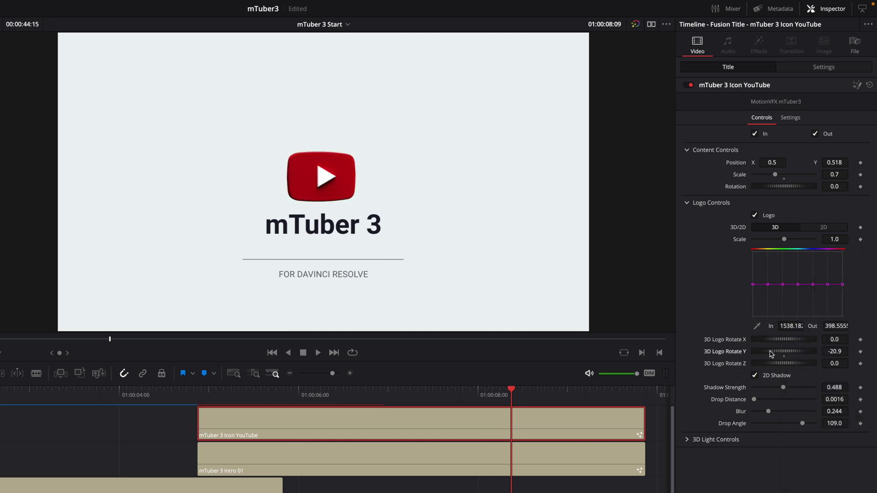
{"action": "double_click", "coordinate": [731, 351]}
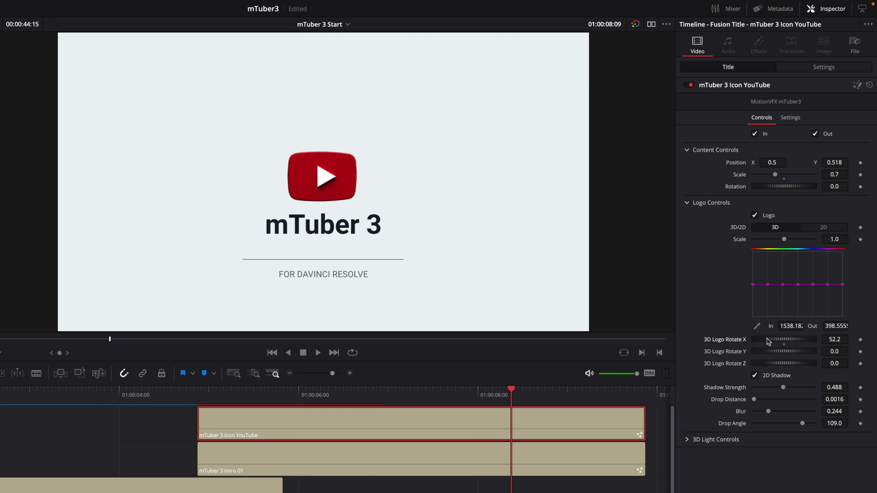
{"action": "mouse_move", "coordinate": [769, 341]}
{"action": "left_mouse_down"}
{"action": "mouse_move", "coordinate": [751, 342]}
{"action": "mouse_move", "coordinate": [778, 334]}
{"action": "left_mouse_up"}
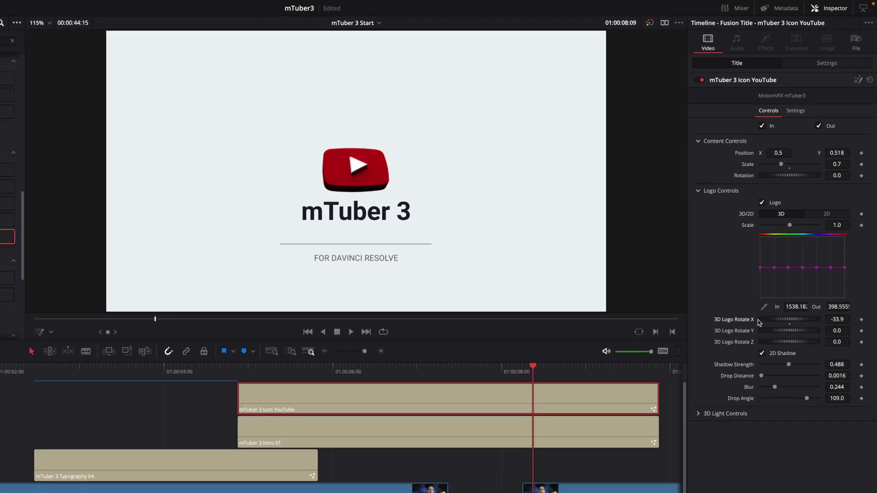
{"action": "double_click", "coordinate": [758, 322]}
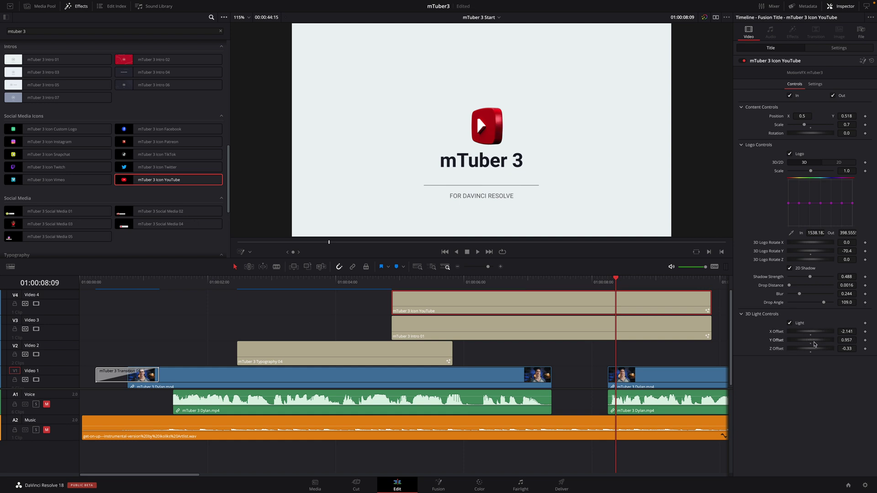
{"action": "double_click", "coordinate": [768, 250]}
{"action": "left_click", "coordinate": [752, 315]}
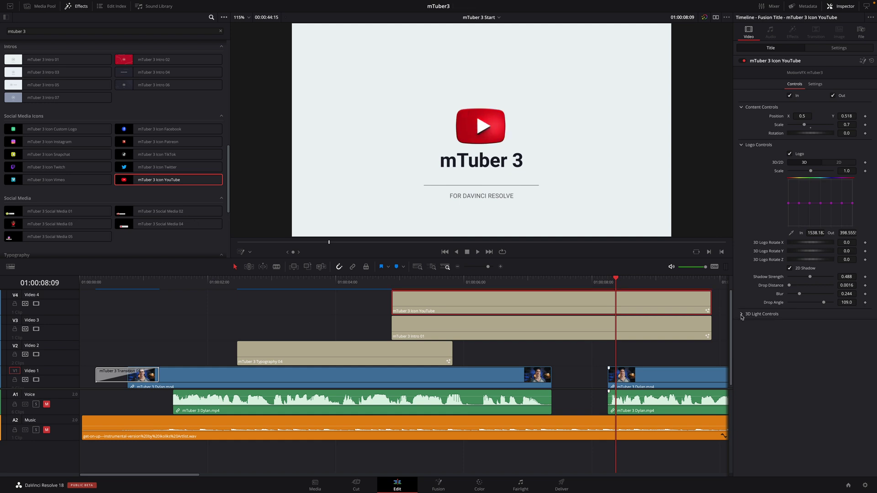
{"action": "left_click_drag", "start_coordinate": [533, 280], "coordinate": [392, 279]}
Play back the YouTube icon animation over the intro and stop
{"action": "scroll", "coordinate": [378, 335], "scroll_direction": "up", "scroll_amount": 2}
{"action": "key", "text": "space"}
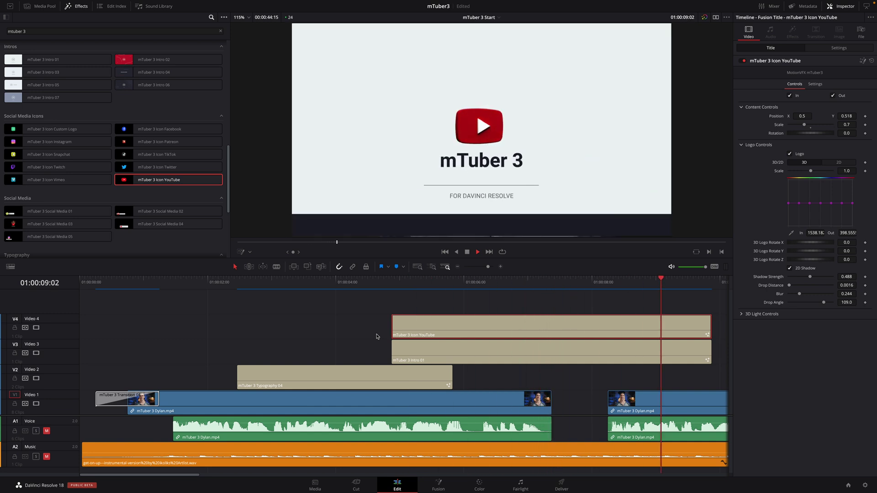
{"action": "key", "text": "space"}
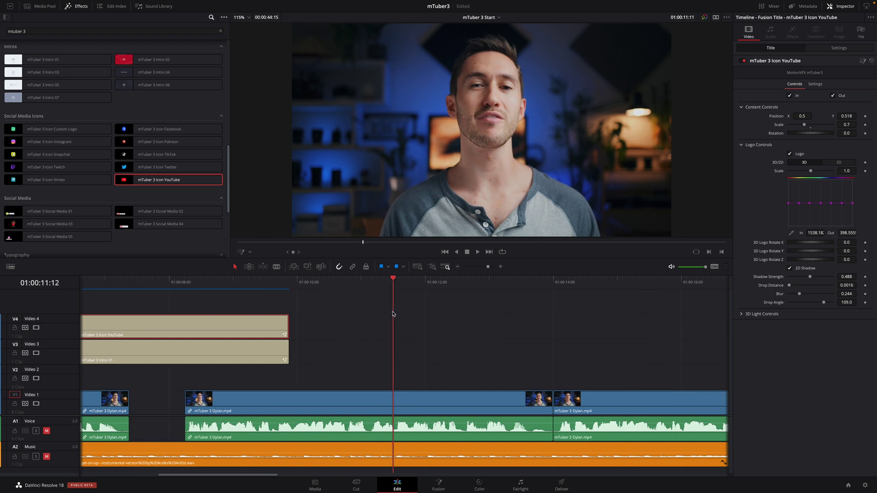
Preview the mTuber 3 Typography 01–03 titles in the Effects library
{"action": "left_click_drag", "start_coordinate": [228, 212], "coordinate": [234, 250]}
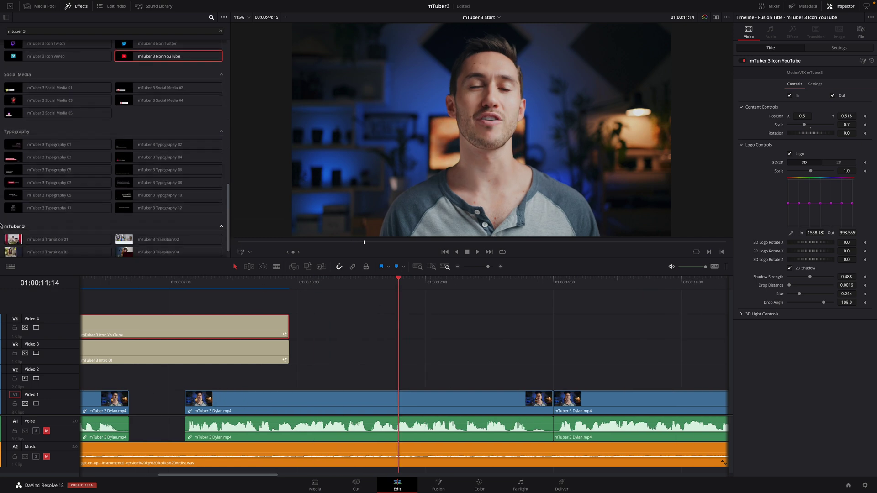
{"action": "mouse_move", "coordinate": [33, 147]}
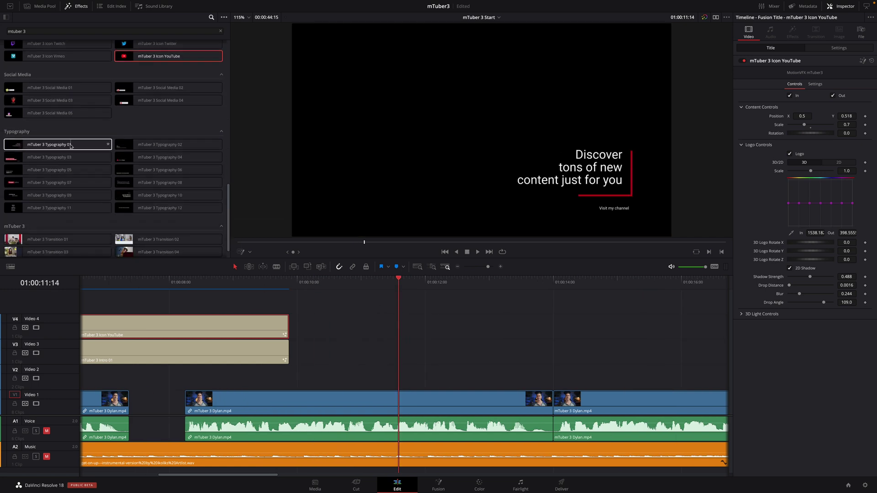
{"action": "mouse_move", "coordinate": [161, 147]}
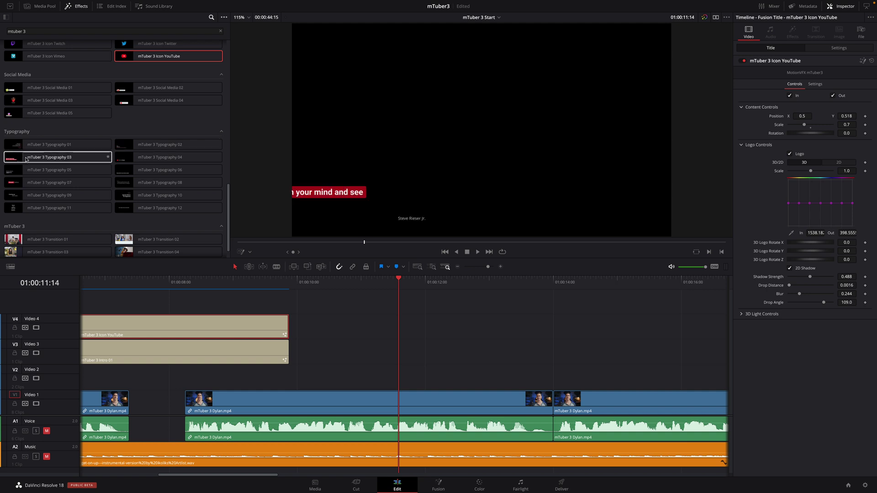
Add Typography 03 to V2, trim it, move it higher and scale it to 1.19
{"action": "left_click_drag", "start_coordinate": [48, 157], "coordinate": [399, 377]}
{"action": "scroll", "coordinate": [498, 380], "scroll_direction": "right", "scroll_amount": 3}
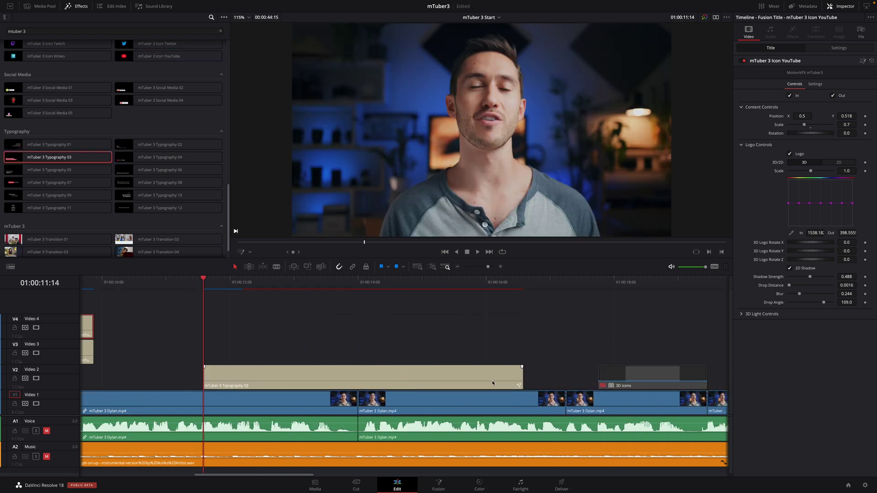
{"action": "left_click_drag", "start_coordinate": [521, 380], "coordinate": [358, 380]}
{"action": "key", "text": "space"}
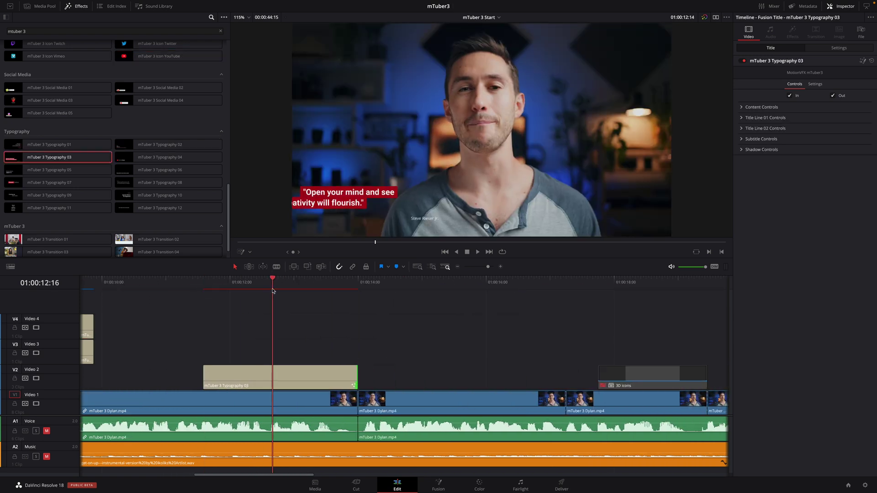
{"action": "left_click_drag", "start_coordinate": [304, 193], "coordinate": [310, 138]}
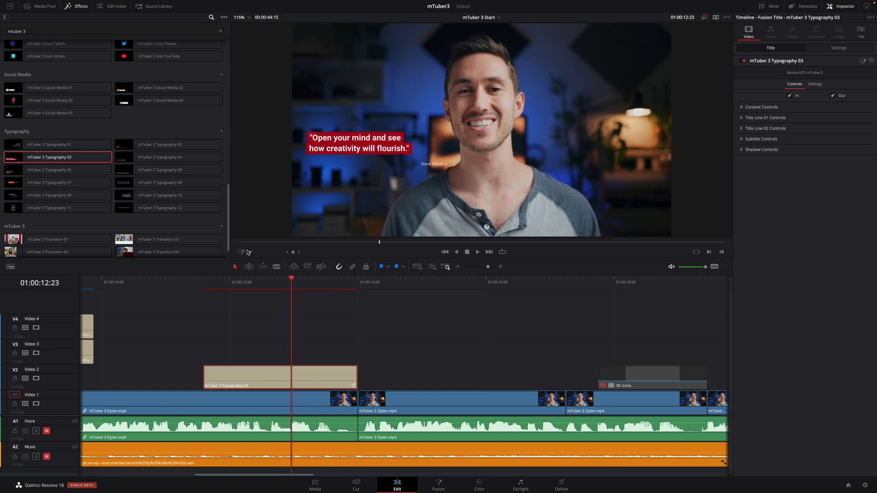
{"action": "left_click", "coordinate": [742, 107]}
{"action": "left_click_drag", "start_coordinate": [806, 128], "coordinate": [812, 125]}
Set the title lines to read "Every Creator's Must Have Toolbox For DaVinci Resolve"
{"action": "left_click", "coordinate": [741, 146]}
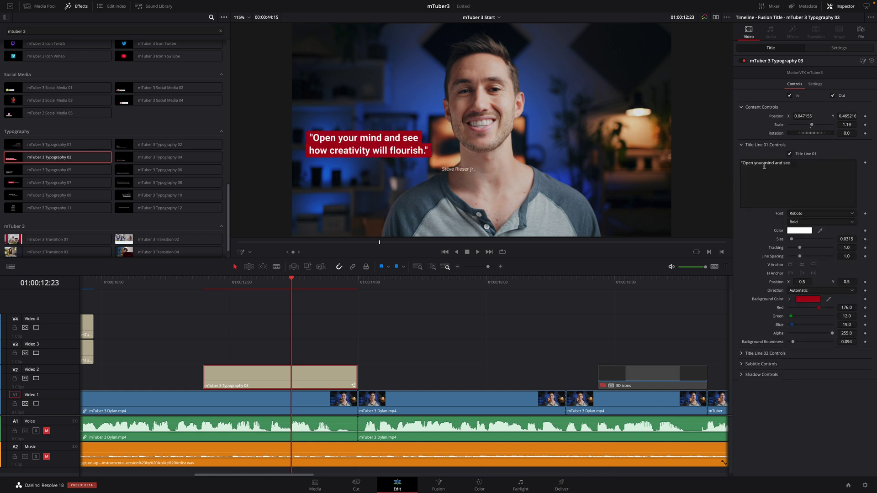
{"action": "type", "text": "Every Creator's Must Hav"}
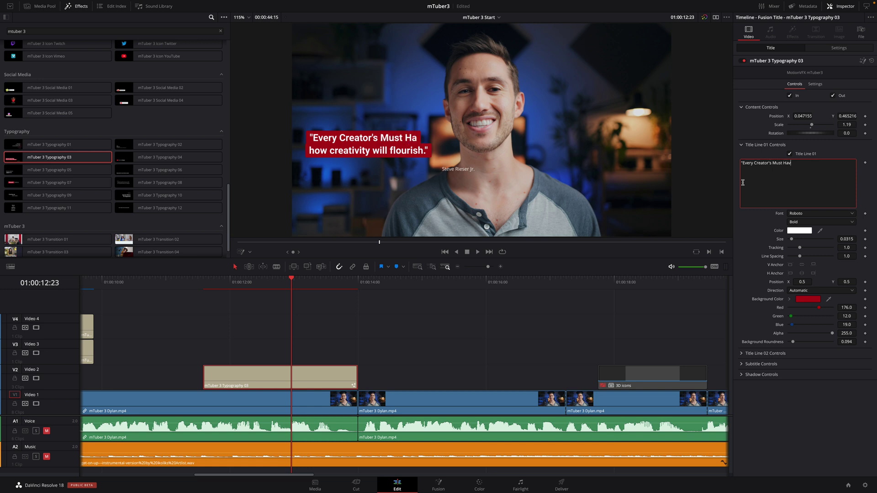
{"action": "left_click", "coordinate": [742, 353]}
{"action": "scroll", "coordinate": [776, 311], "scroll_direction": "down", "scroll_amount": 2}
{"action": "left_click", "coordinate": [776, 292]}
{"action": "key", "text": "ctrl+a"}
{"action": "key", "text": "BackSpace"}
{"action": "type", "text": "Toolbox For DaVinci R"}
{"action": "left_click", "coordinate": [741, 258]}
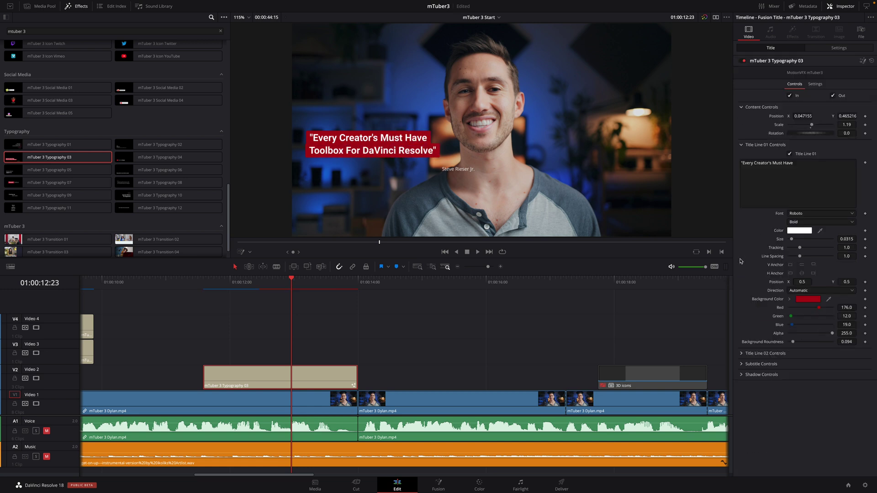
{"action": "left_click", "coordinate": [742, 144]}
Turn off the Subtitle line and scrub to check the quote title animation
{"action": "left_click", "coordinate": [742, 166]}
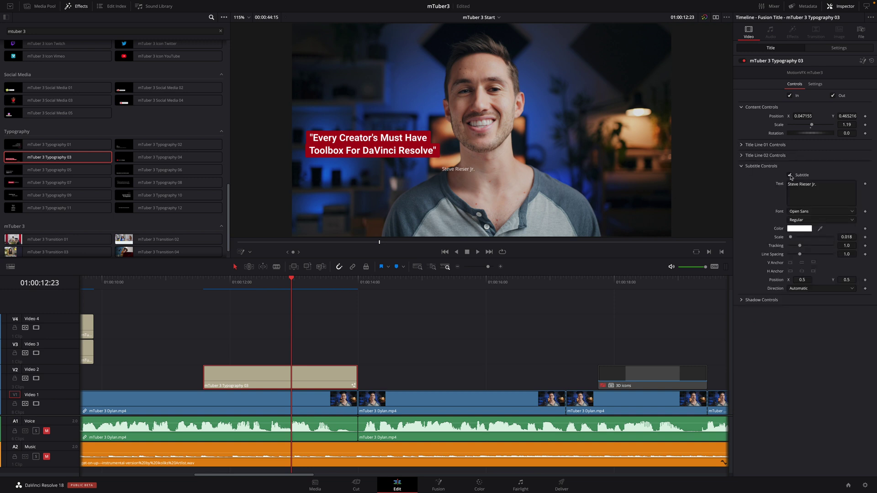
{"action": "left_click", "coordinate": [791, 176]}
{"action": "left_click", "coordinate": [741, 166]}
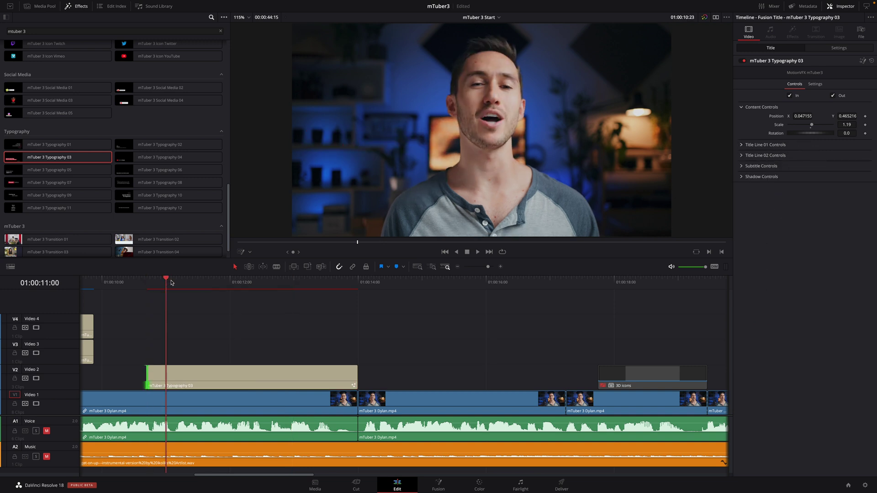
{"action": "left_click", "coordinate": [276, 282]}
{"action": "mouse_move", "coordinate": [276, 283]}
{"action": "left_mouse_down"}
{"action": "mouse_move", "coordinate": [346, 284]}
{"action": "mouse_move", "coordinate": [275, 284]}
{"action": "left_mouse_up"}
{"action": "left_click", "coordinate": [211, 375]}
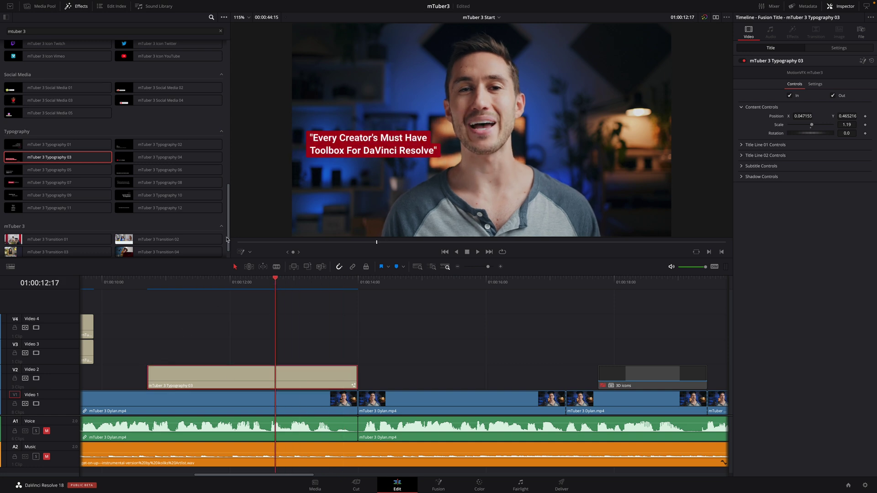
Add Call To Action 03 on V3 ending with the quote title, extend the title earlier, and preview both
{"action": "left_click_drag", "start_coordinate": [225, 239], "coordinate": [225, 138]}
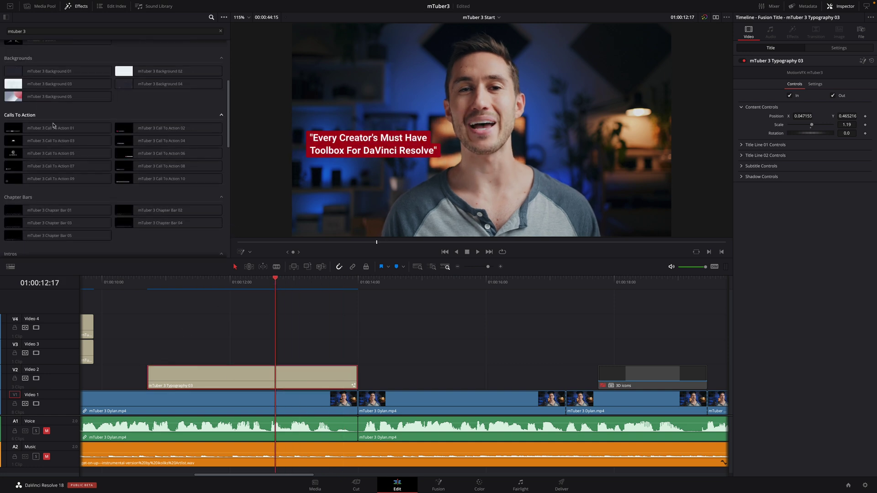
{"action": "mouse_move", "coordinate": [30, 130]}
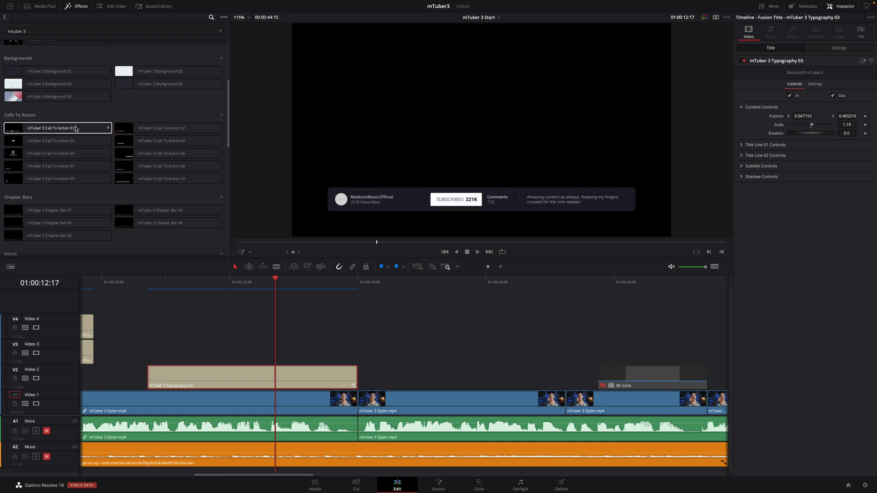
{"action": "left_click_drag", "start_coordinate": [59, 141], "coordinate": [151, 352]}
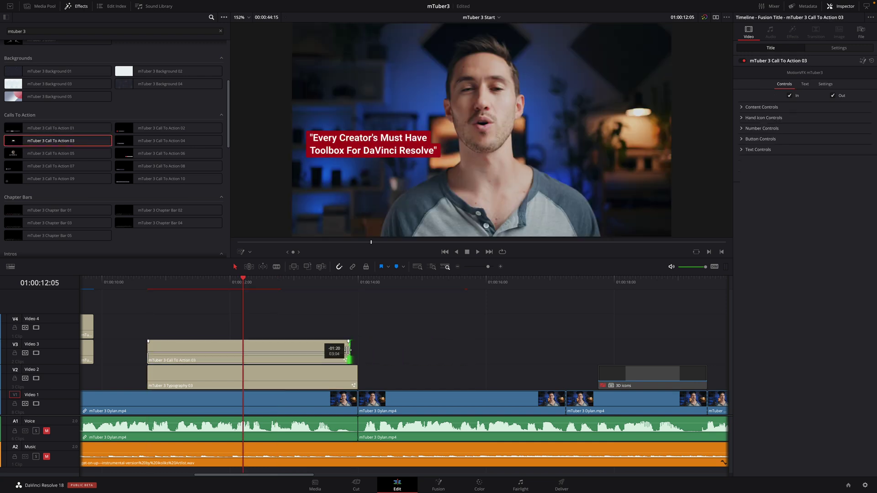
{"action": "left_click_drag", "start_coordinate": [348, 350], "coordinate": [357, 350]}
{"action": "left_click_drag", "start_coordinate": [148, 376], "coordinate": [110, 375]}
{"action": "left_click", "coordinate": [204, 281]}
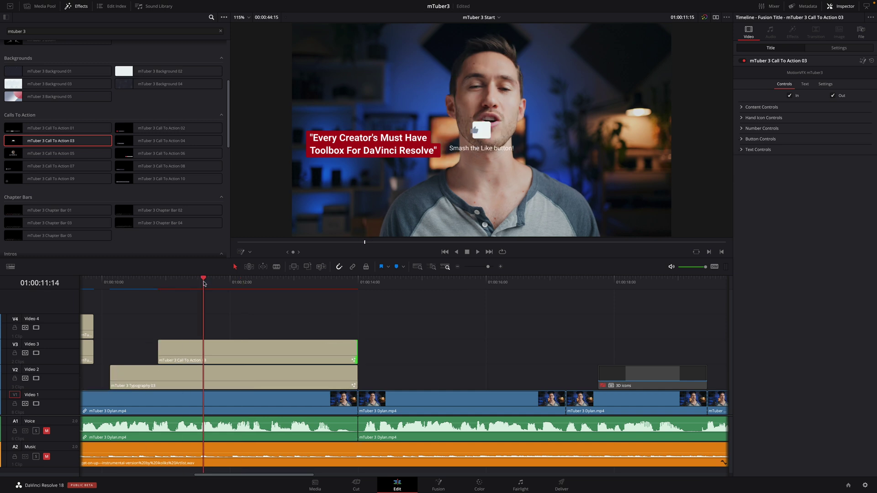
{"action": "left_click_drag", "start_coordinate": [200, 283], "coordinate": [272, 281]}
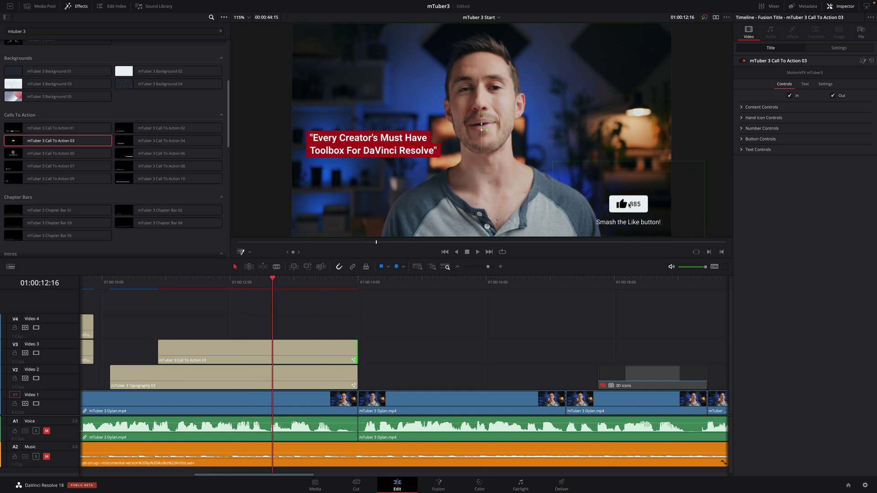
{"action": "left_click", "coordinate": [108, 283]}
{"action": "key", "text": "space"}
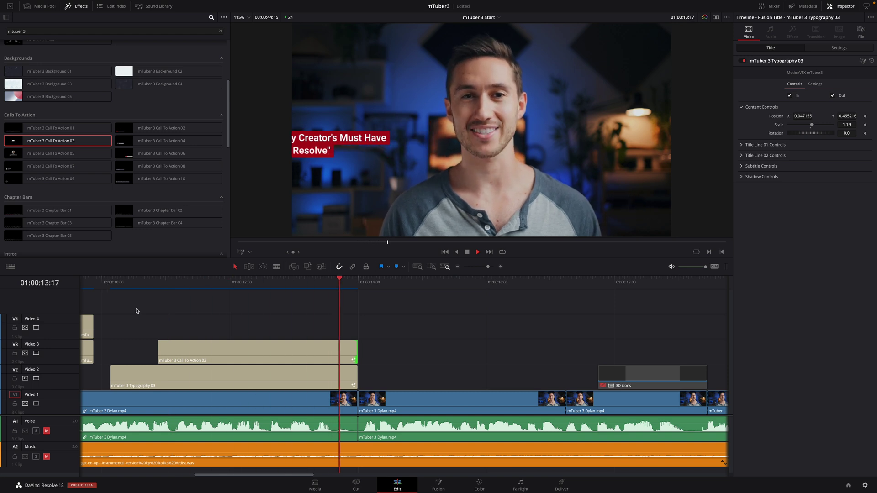
{"action": "key", "text": "space"}
Turn off the like button's Out animation, set Number to 999, and preview it counting to 1000
{"action": "left_click", "coordinate": [256, 354]}
{"action": "left_click", "coordinate": [832, 95]}
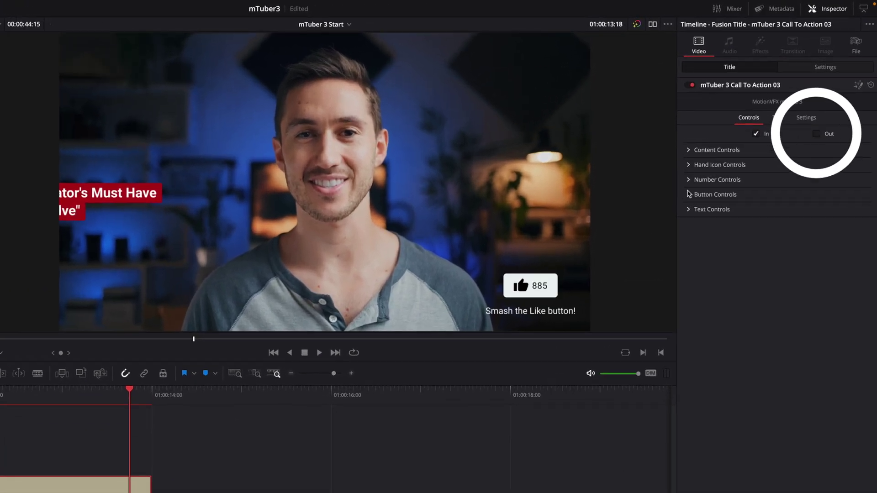
{"action": "left_click", "coordinate": [689, 166]}
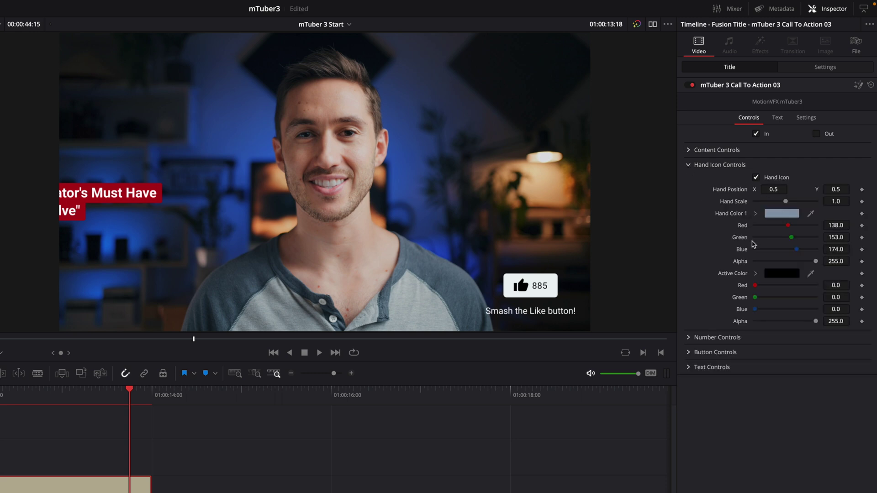
{"action": "left_click", "coordinate": [689, 338]}
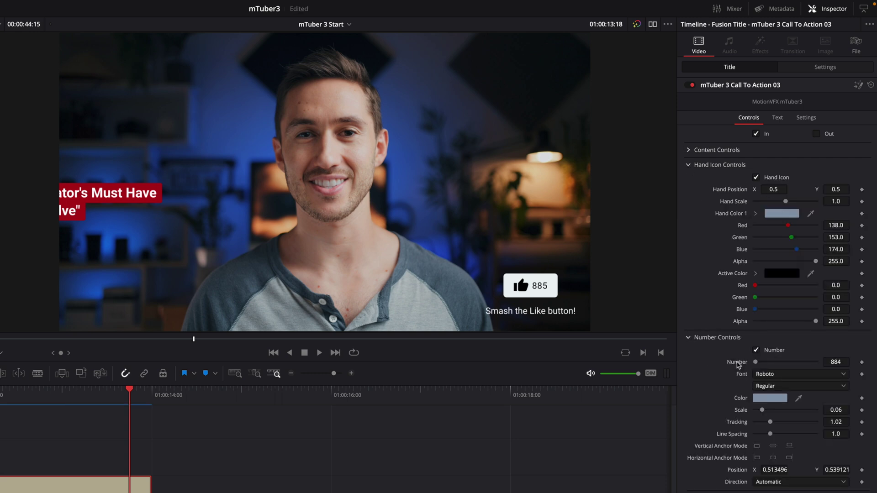
{"action": "left_click", "coordinate": [843, 363]}
{"action": "left_click_drag", "start_coordinate": [27, 393], "coordinate": [81, 405]}
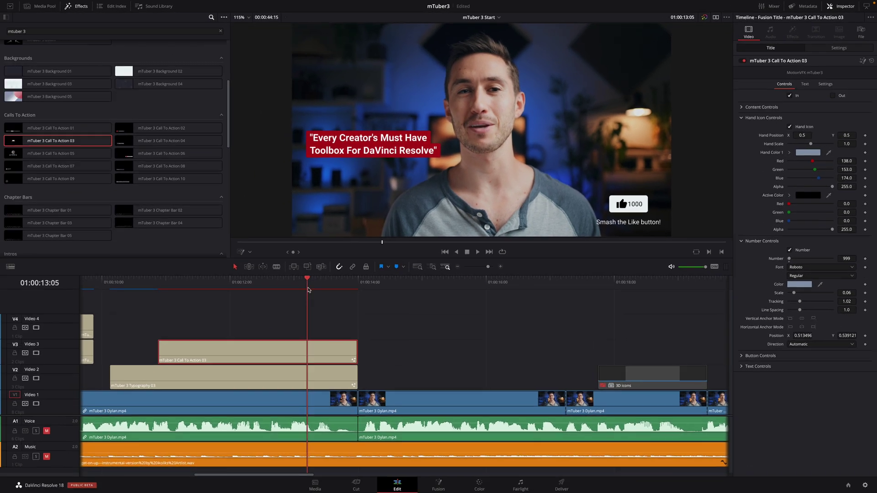
{"action": "left_click", "coordinate": [107, 283]}
{"action": "key", "text": "space"}
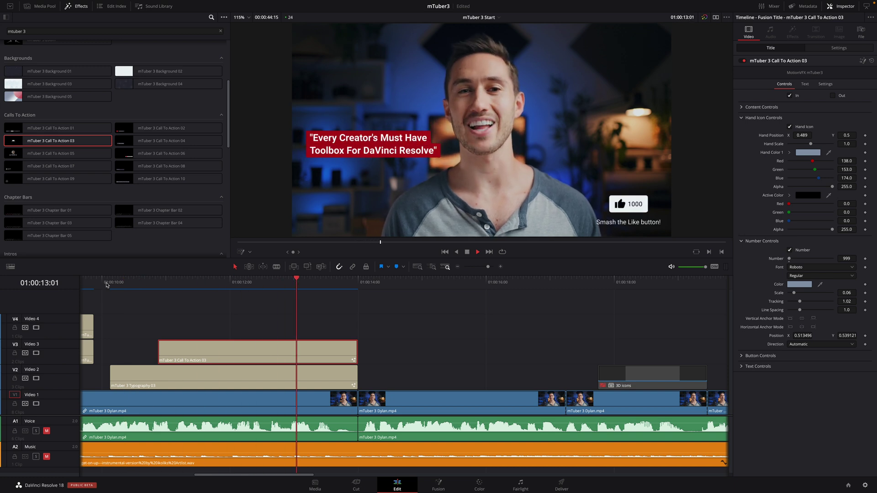
Add mTuber 3 Transition 03 on the V1 cut at 01:00:14:00
{"action": "key", "text": "space"}
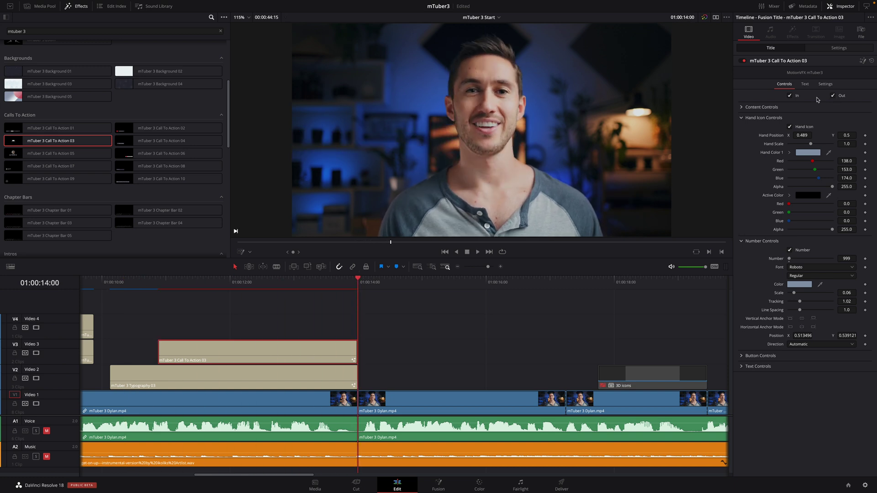
{"action": "left_click_drag", "start_coordinate": [228, 147], "coordinate": [233, 260]}
{"action": "mouse_move", "coordinate": [60, 234]}
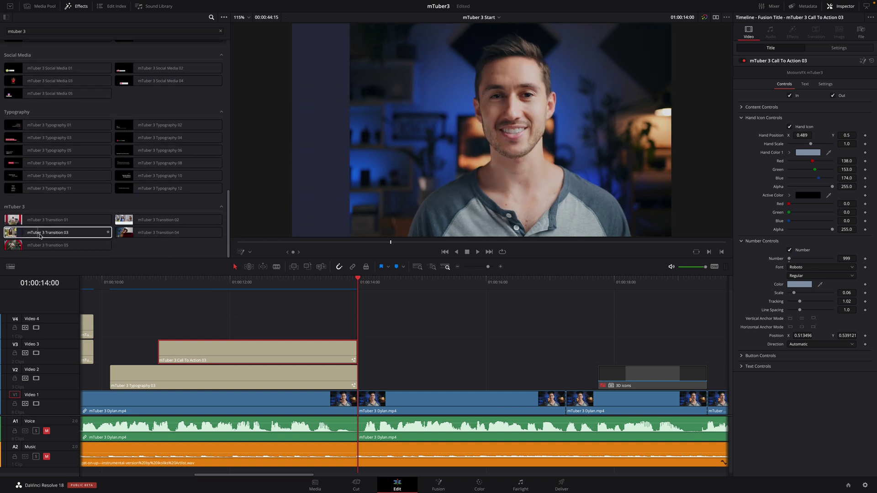
{"action": "left_click_drag", "start_coordinate": [60, 234], "coordinate": [386, 401]}
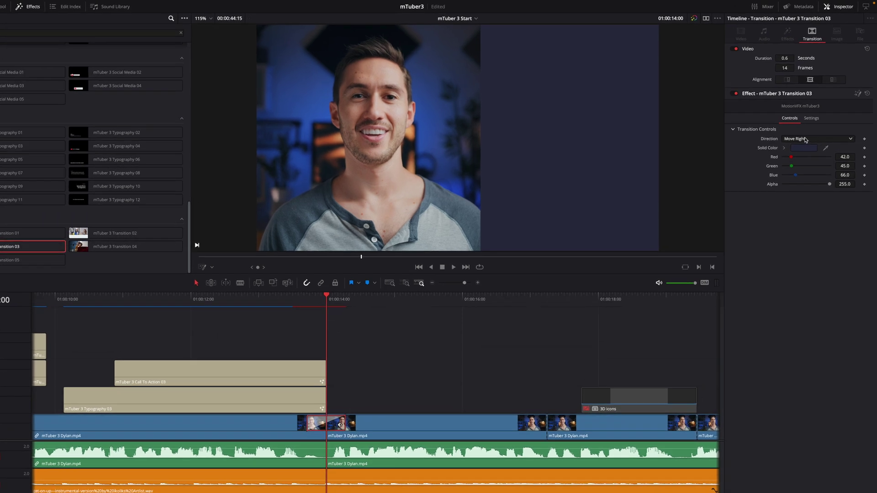
Set the transition Direction to Move Down with a red Solid Color, then preview it
{"action": "left_click", "coordinate": [810, 131]}
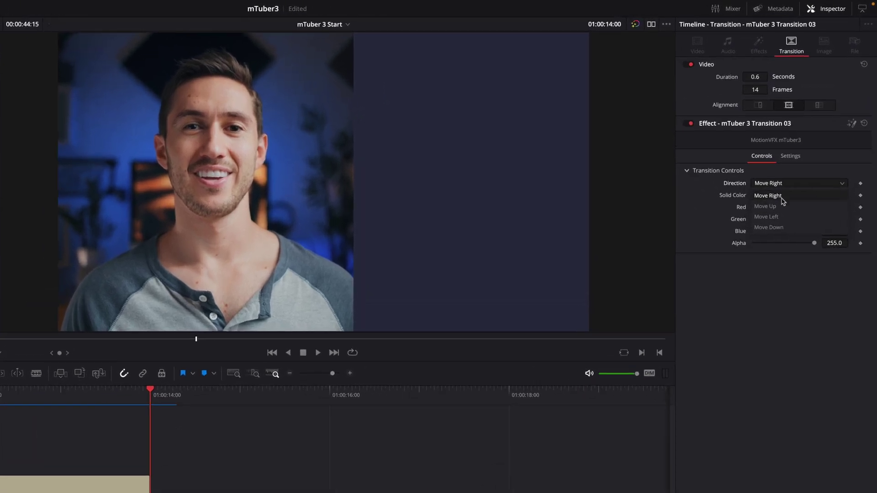
{"action": "left_click", "coordinate": [768, 227]}
{"action": "left_click", "coordinate": [781, 197]}
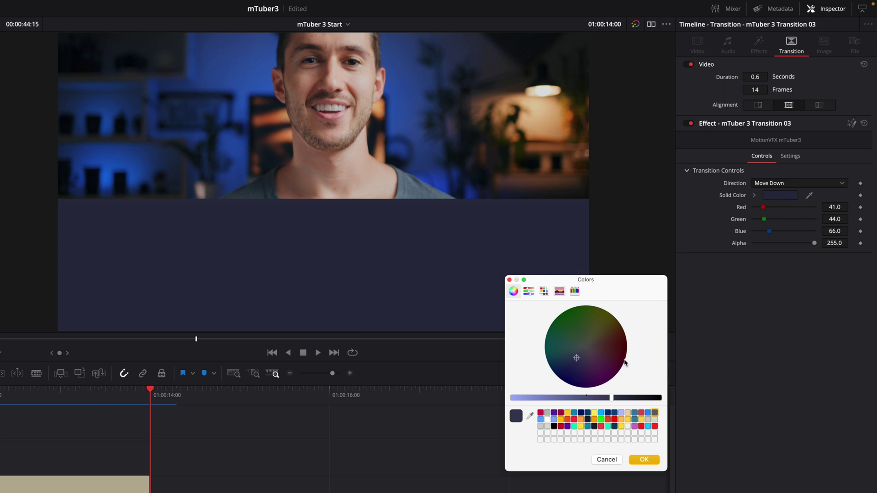
{"action": "left_click", "coordinate": [615, 420]}
{"action": "left_click", "coordinate": [644, 459]}
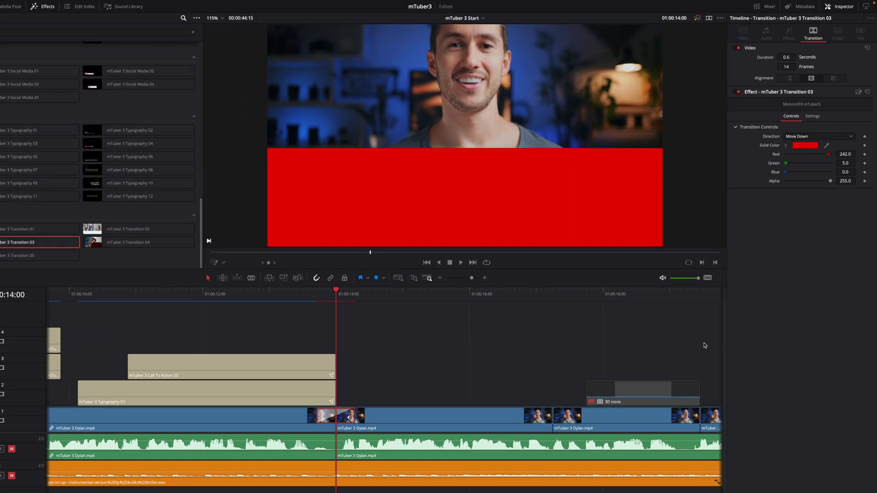
{"action": "left_click", "coordinate": [83, 391]}
{"action": "key", "text": "space"}
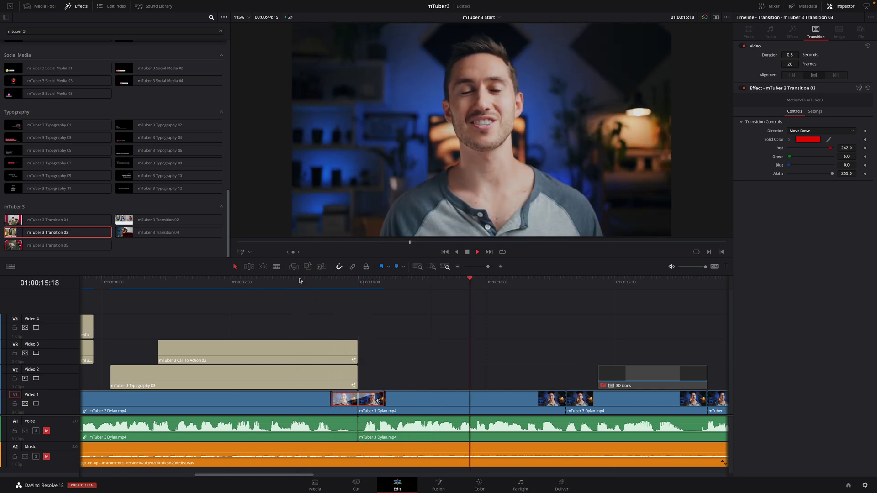
Place Social Media 01 on Video 3 at the transition's end and preview a later frame
{"action": "key", "text": "space"}
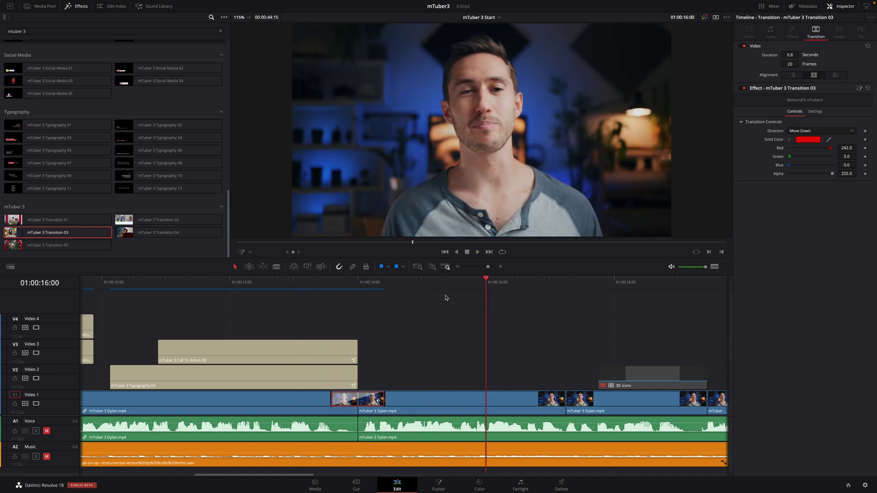
{"action": "key", "text": "Up"}
{"action": "scroll", "coordinate": [228, 224], "scroll_direction": "up", "scroll_amount": 5}
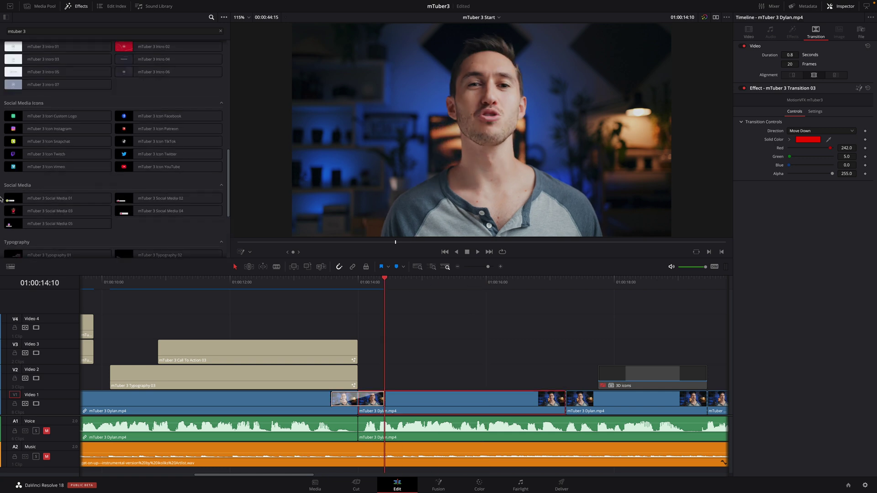
{"action": "left_click_drag", "start_coordinate": [28, 200], "coordinate": [567, 352]}
{"action": "left_click", "coordinate": [439, 284]}
{"action": "left_click_drag", "start_coordinate": [443, 285], "coordinate": [558, 285]}
Replace the title text with the creator's handle and the subtitle with "MotionVFX Tutor"
{"action": "left_click", "coordinate": [472, 356]}
{"action": "left_click", "coordinate": [745, 117]}
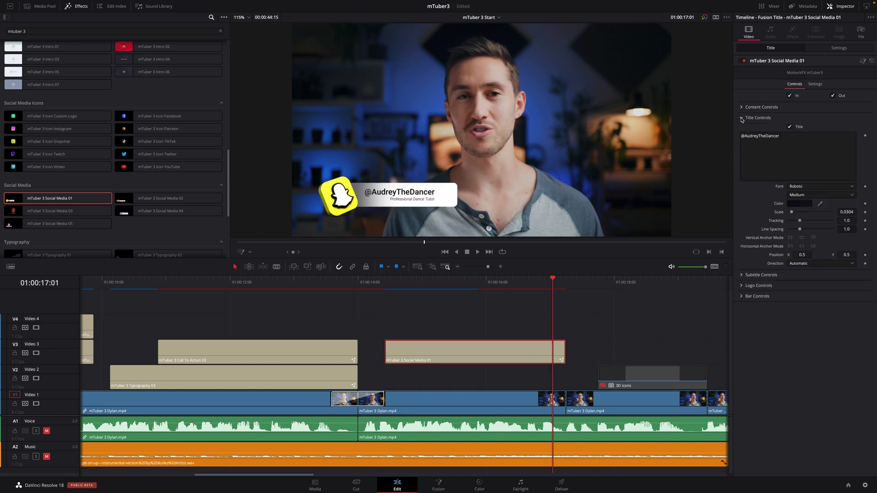
{"action": "double_click", "coordinate": [746, 136]}
{"action": "type", "text": "dylanjohndickerson"}
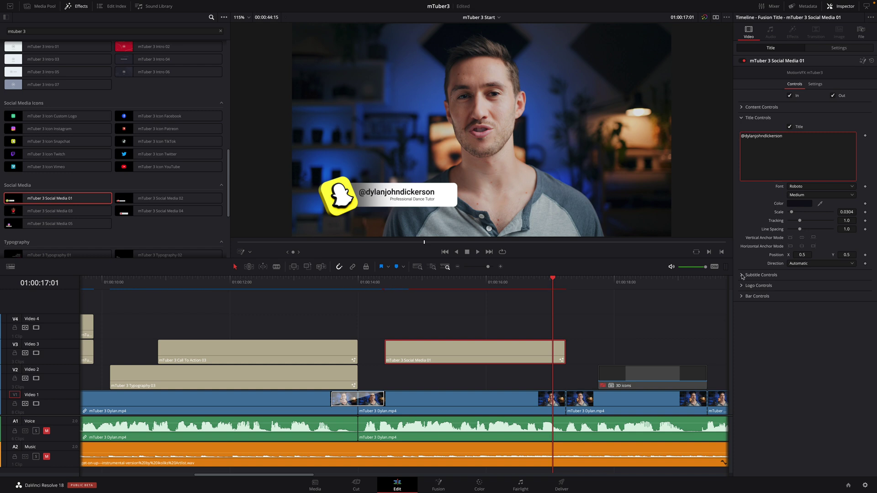
{"action": "left_click", "coordinate": [742, 275]}
{"action": "type", "text": "MotionVFX Tutor"}
Try 2D, Facebook, Snapchat and Twitch logos, then set LogoType to TikTok in 3D
{"action": "left_click", "coordinate": [781, 432]}
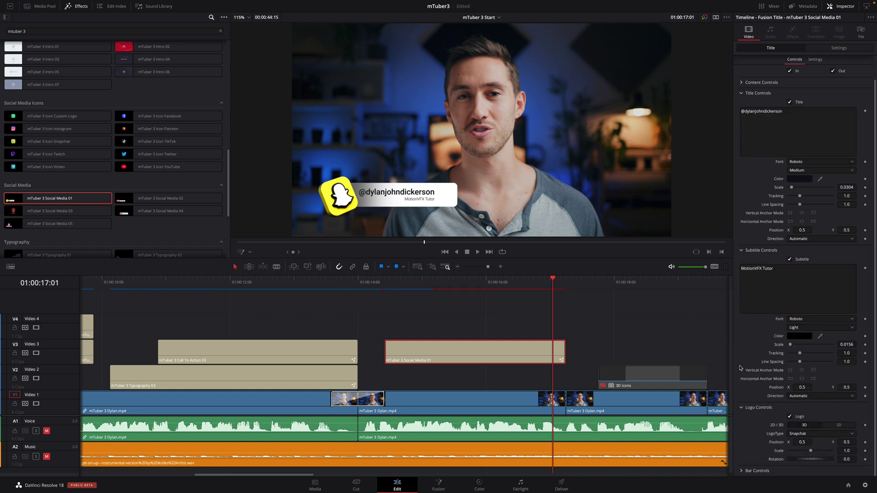
{"action": "left_click", "coordinate": [742, 471]}
{"action": "scroll", "coordinate": [751, 370], "scroll_direction": "down", "scroll_amount": 3}
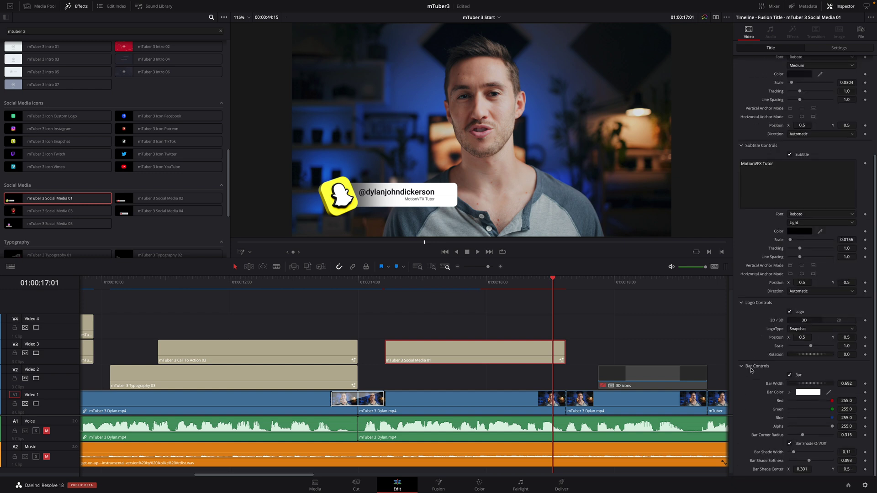
{"action": "left_click", "coordinate": [835, 322]}
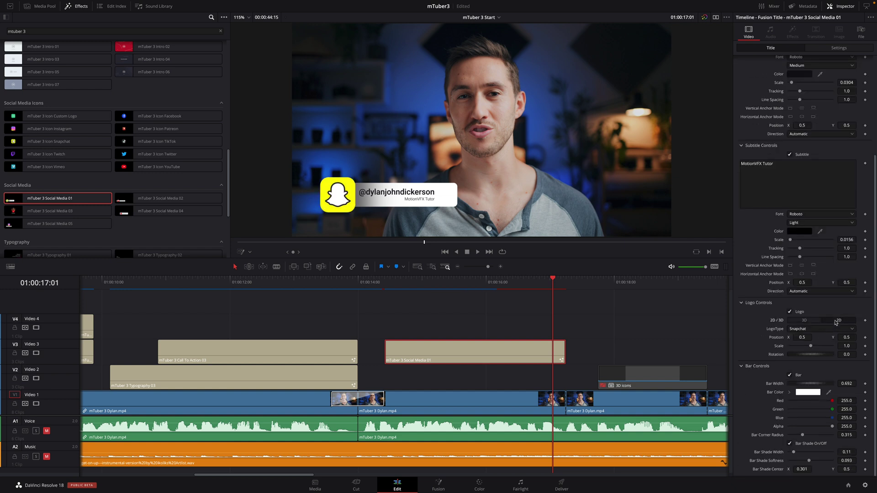
{"action": "left_click", "coordinate": [804, 321]}
{"action": "left_click", "coordinate": [804, 329]}
{"action": "left_click", "coordinate": [798, 337]}
{"action": "left_click", "coordinate": [812, 329]}
{"action": "left_click", "coordinate": [798, 361]}
{"action": "left_click", "coordinate": [795, 376]}
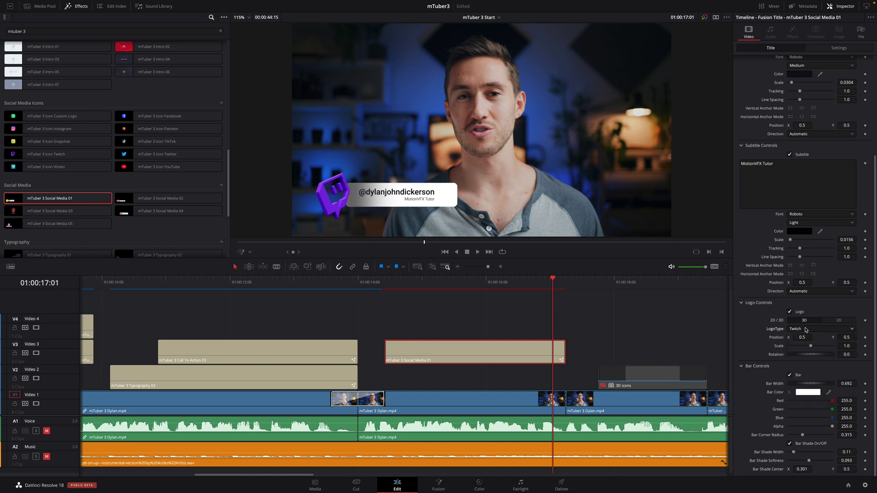
{"action": "left_click", "coordinate": [805, 328]}
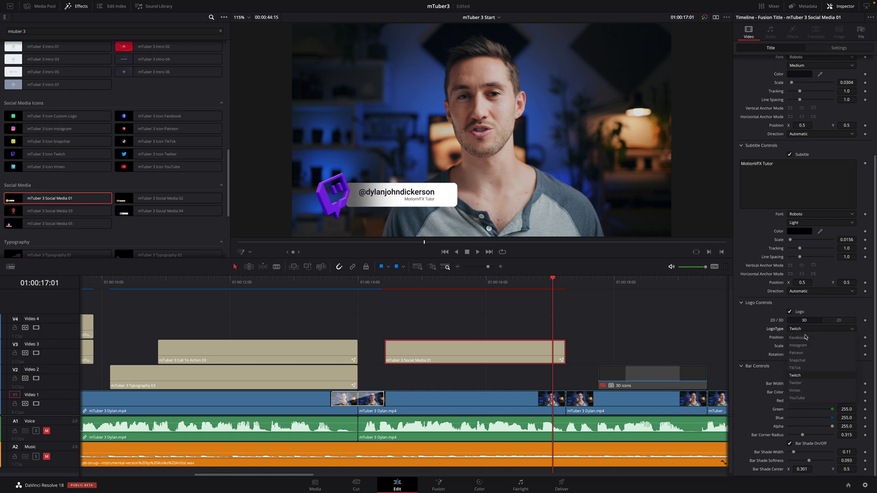
{"action": "left_click", "coordinate": [800, 369]}
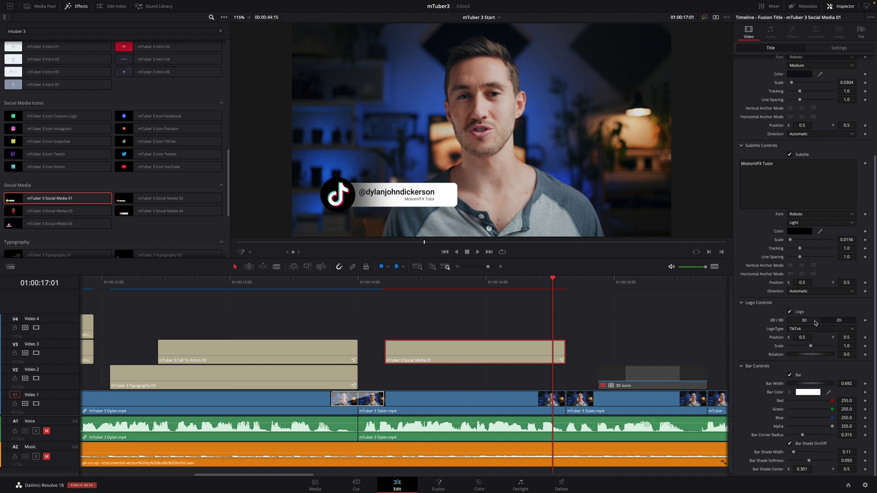
Lengthen the Social Media 01 clip, review playback, and extend its end to the playhead
{"action": "left_click_drag", "start_coordinate": [565, 352], "coordinate": [651, 352]}
{"action": "left_click", "coordinate": [383, 282]}
{"action": "key", "text": "space"}
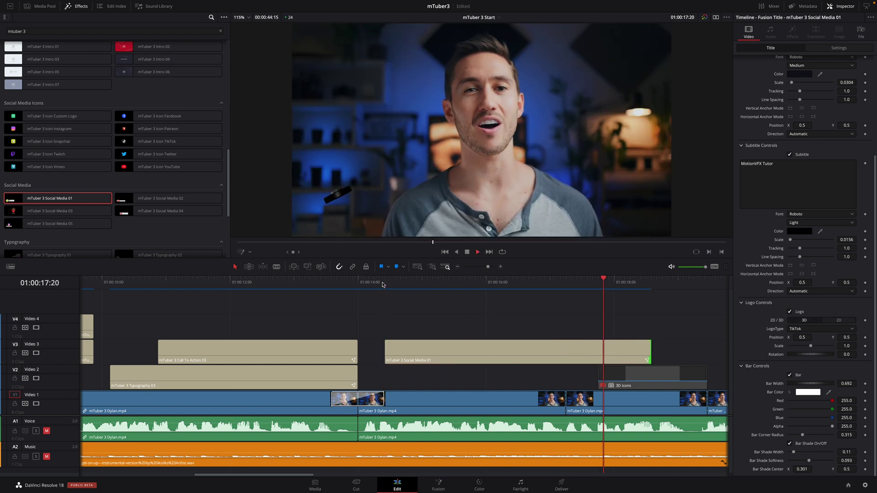
{"action": "left_click_drag", "start_coordinate": [440, 281], "coordinate": [569, 288]}
{"action": "key", "text": "e"}
{"action": "scroll", "coordinate": [350, 288], "scroll_direction": "right", "scroll_amount": 3}
Enable the 3D icons clip on Video 2 with D and scrub to preview the floating logos
{"action": "key", "text": "space"}
{"action": "left_click", "coordinate": [427, 383]}
{"action": "key", "text": "space"}
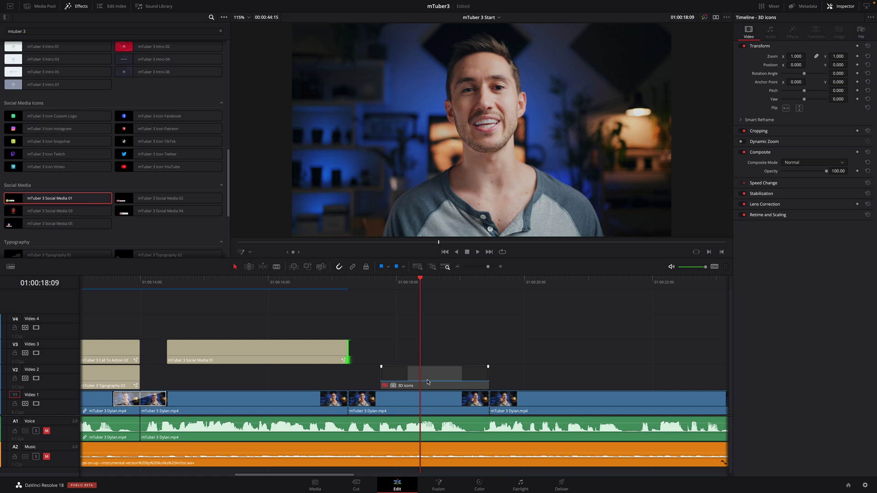
{"action": "left_click", "coordinate": [428, 380]}
{"action": "key", "text": "d"}
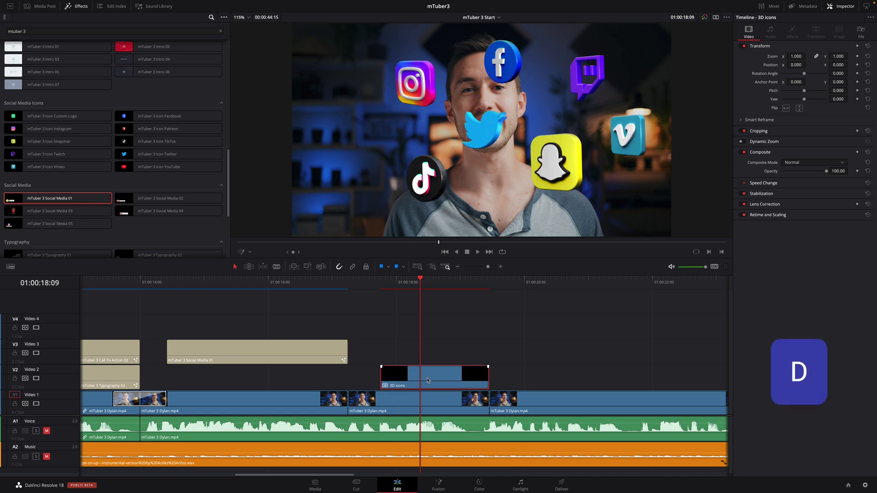
{"action": "left_click_drag", "start_coordinate": [420, 283], "coordinate": [457, 285]}
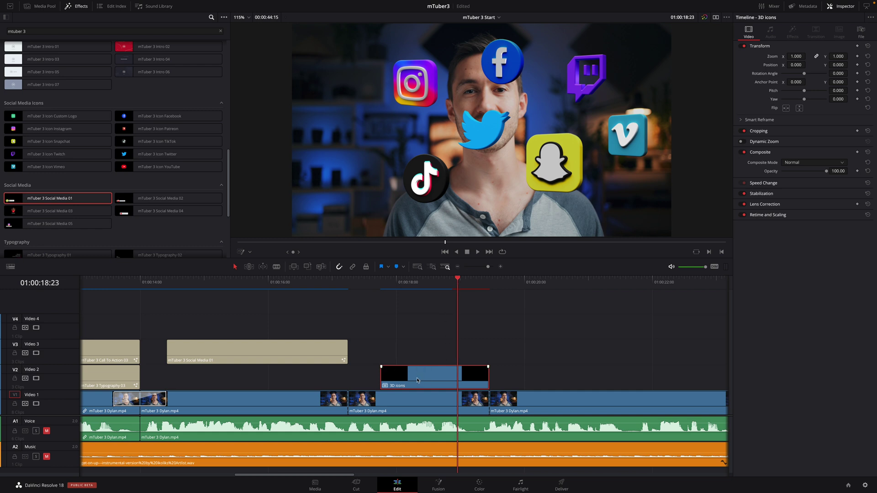
Turn on stacked timelines and open the 3D icons compound clip in its own timeline
{"action": "left_click", "coordinate": [10, 268]}
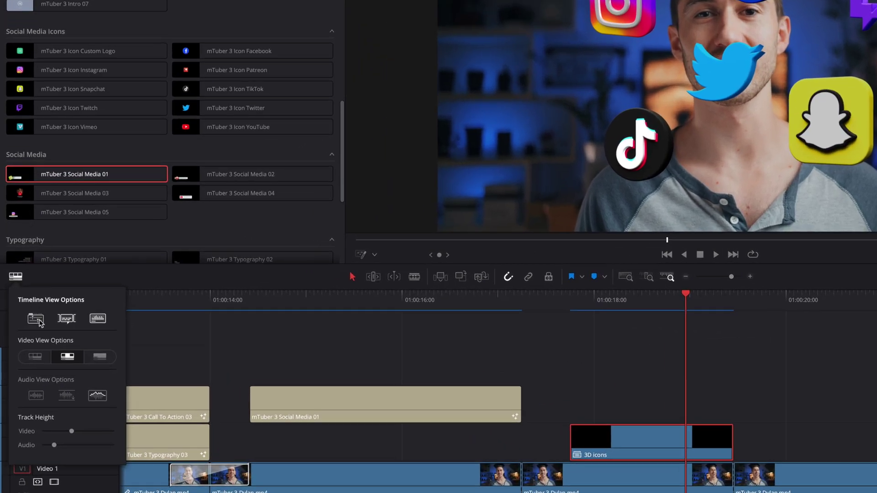
{"action": "left_click", "coordinate": [36, 319]}
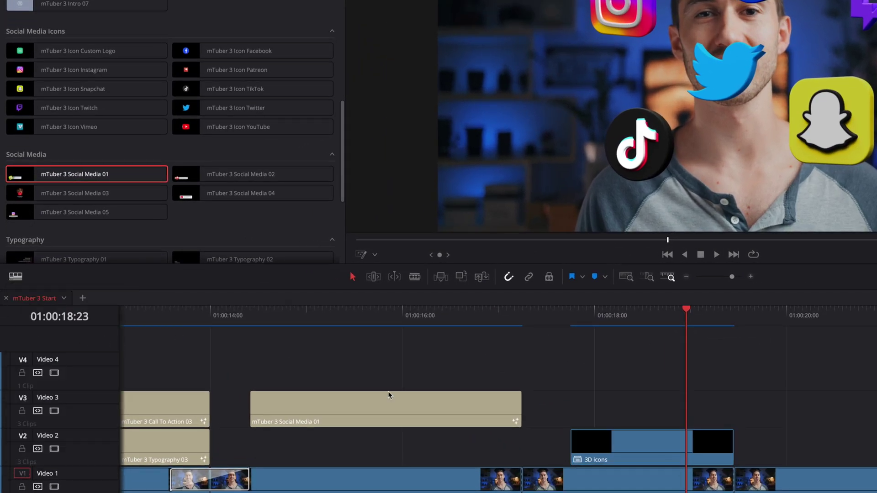
{"action": "right_click", "coordinate": [610, 453]}
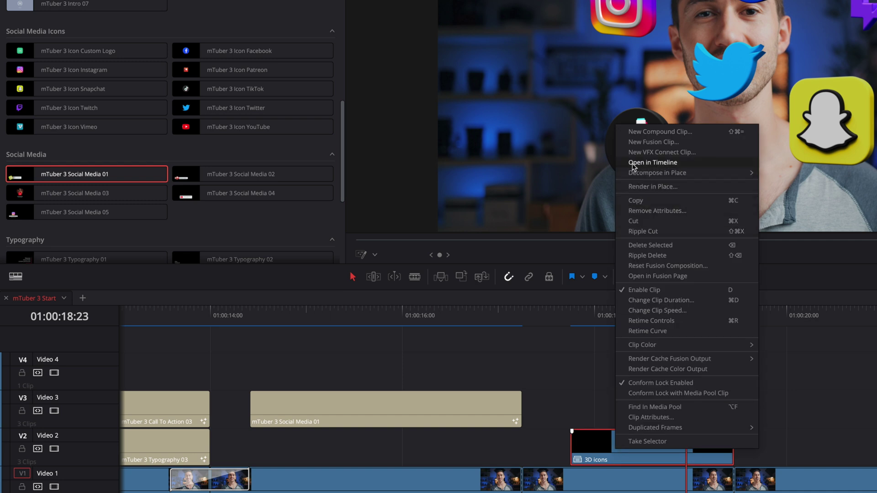
{"action": "left_click", "coordinate": [659, 165]}
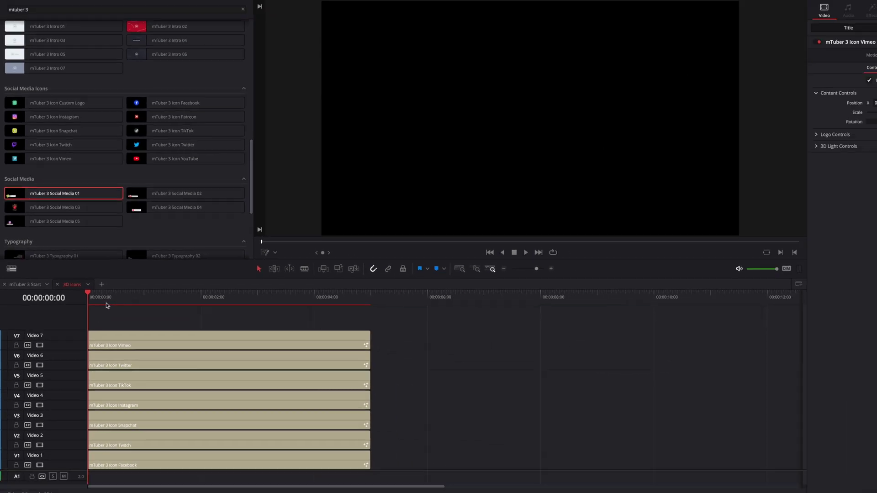
Enlarge the Vimeo icon to Scale 0.67, then preview it back on the mTuber 3 Start timeline
{"action": "left_click", "coordinate": [143, 318]}
{"action": "left_click_drag", "start_coordinate": [97, 295], "coordinate": [195, 302]}
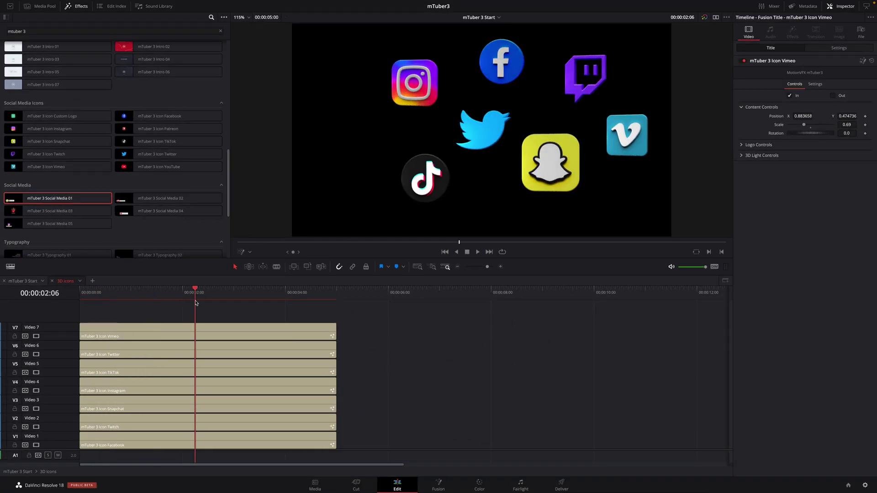
{"action": "left_click", "coordinate": [145, 334]}
{"action": "left_click_drag", "start_coordinate": [804, 126], "coordinate": [839, 115]}
{"action": "left_click", "coordinate": [22, 280]}
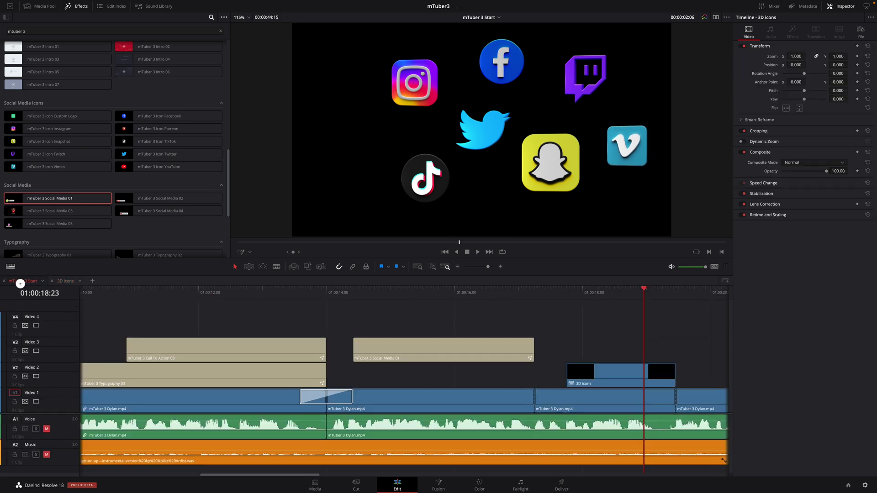
{"action": "left_click_drag", "start_coordinate": [644, 297], "coordinate": [620, 298]}
Render the 3D icons clip in place with the default settings and scrub through the result
{"action": "left_click", "coordinate": [584, 372]}
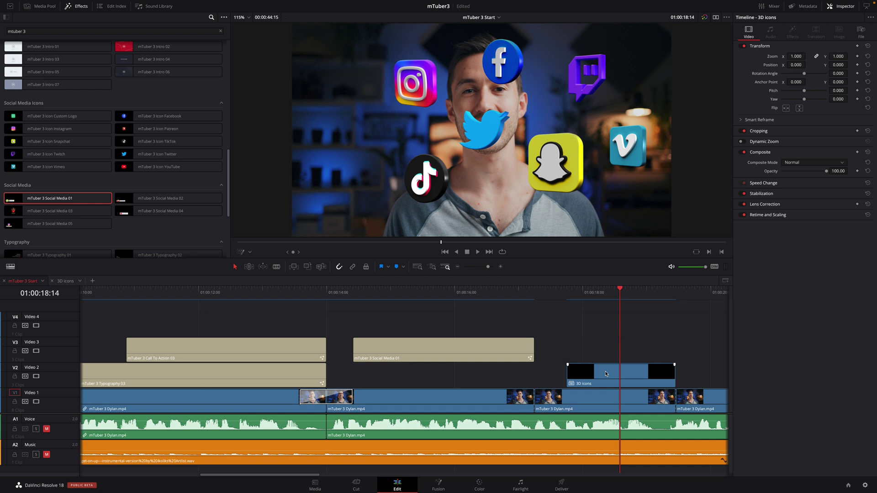
{"action": "right_click", "coordinate": [605, 374]}
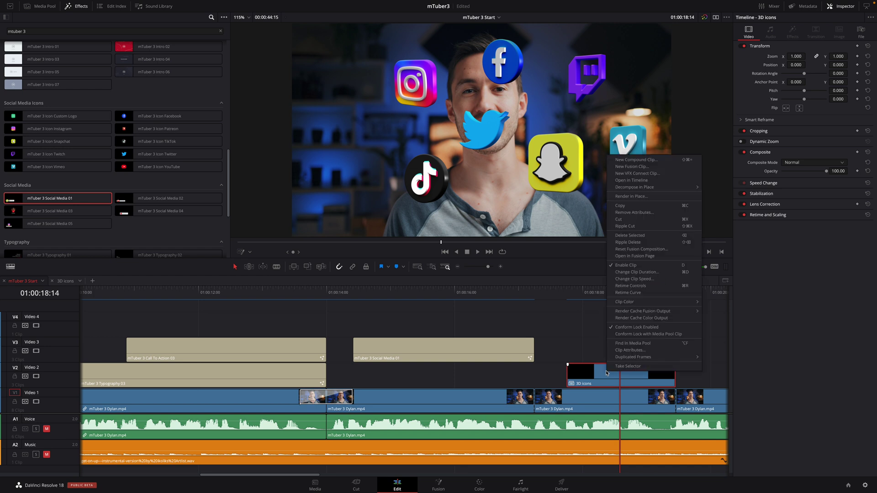
{"action": "left_click", "coordinate": [630, 197]}
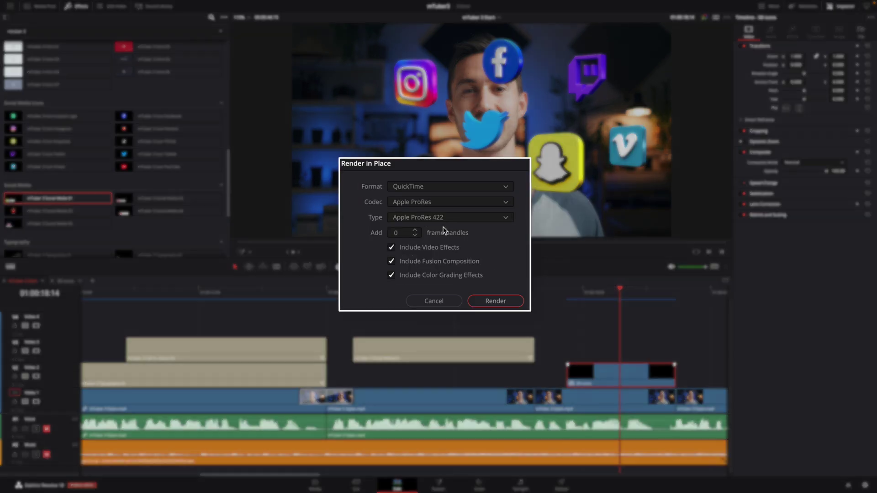
{"action": "left_click", "coordinate": [494, 302]}
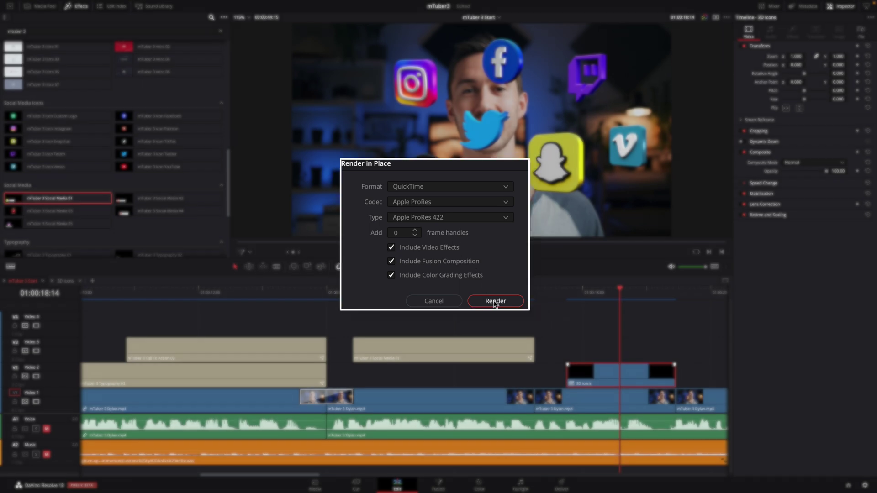
{"action": "left_click", "coordinate": [555, 326]}
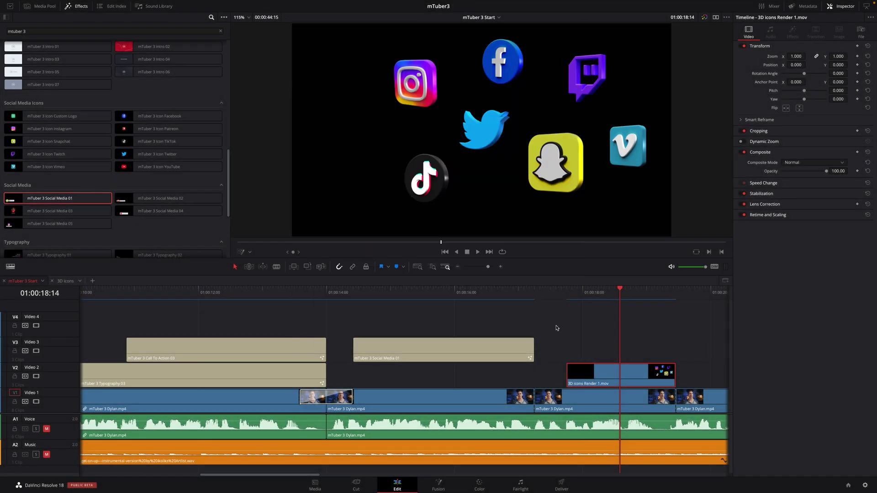
{"action": "left_click_drag", "start_coordinate": [603, 296], "coordinate": [628, 366]}
Undo that render and re-render the 3D icons clip in place as Apple ProRes 4444
{"action": "key", "text": "super+z"}
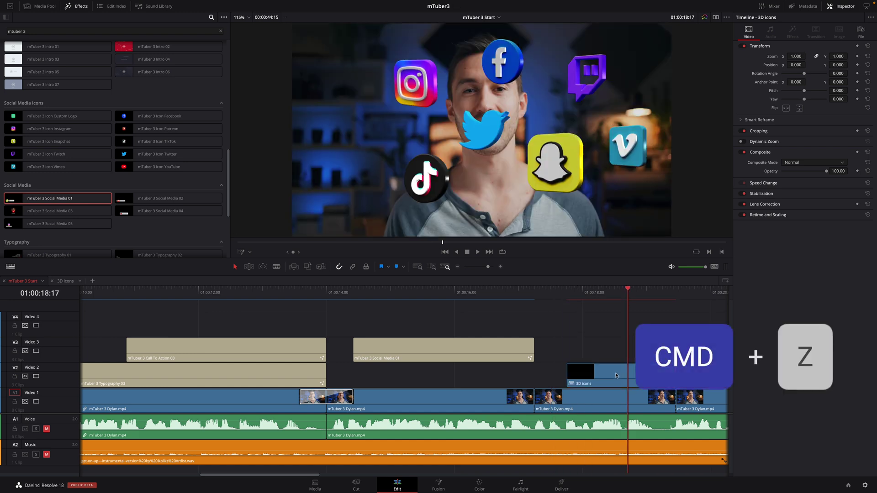
{"action": "right_click", "coordinate": [616, 375]}
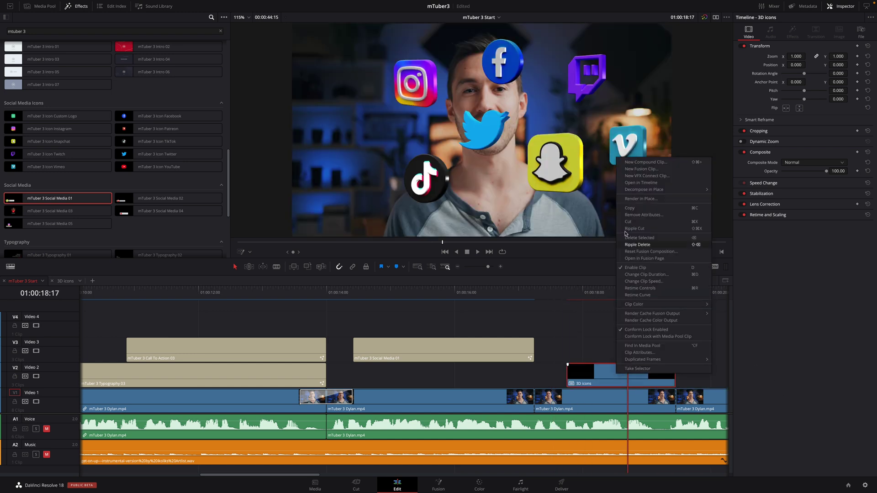
{"action": "left_click", "coordinate": [641, 198]}
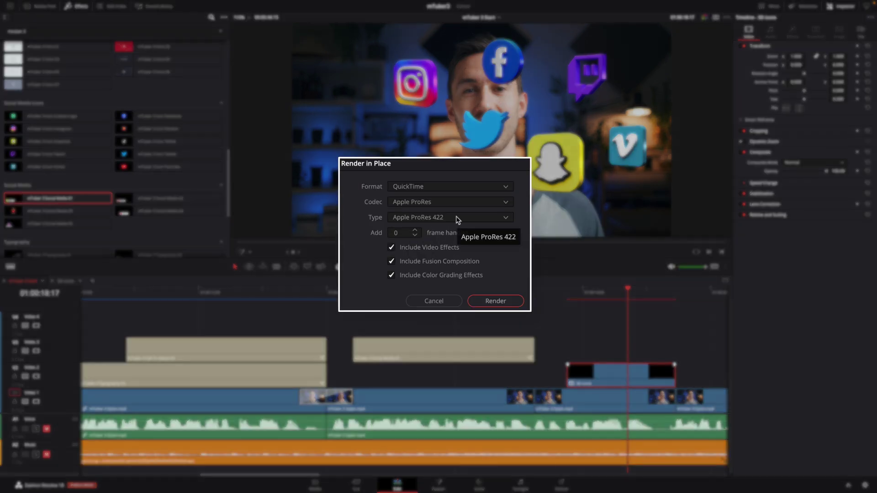
{"action": "left_click", "coordinate": [457, 218]}
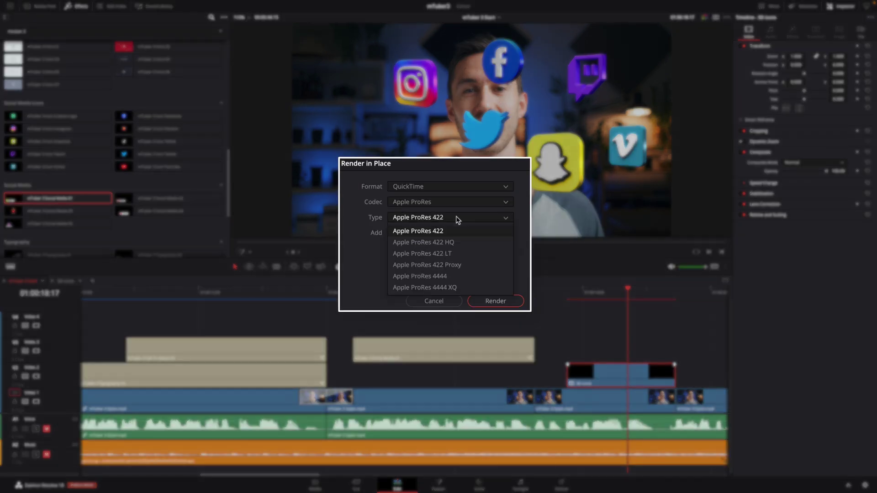
{"action": "left_click", "coordinate": [455, 276]}
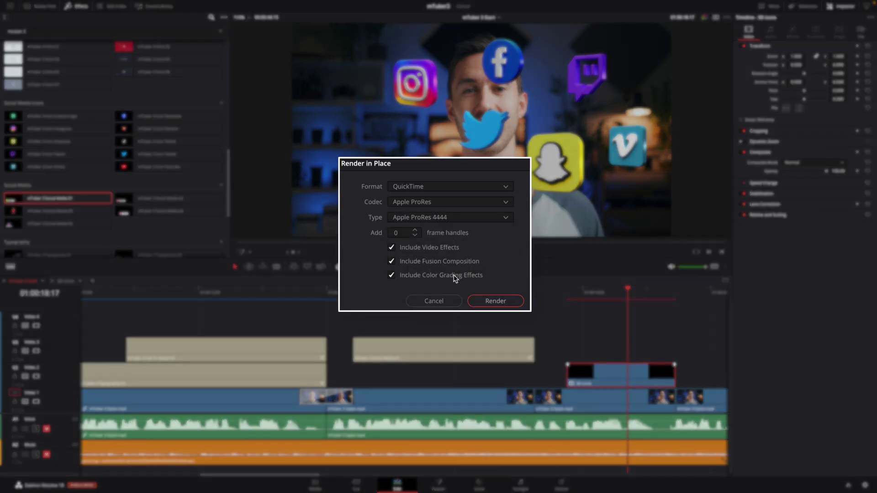
{"action": "left_click", "coordinate": [493, 301]}
{"action": "left_click", "coordinate": [555, 325]}
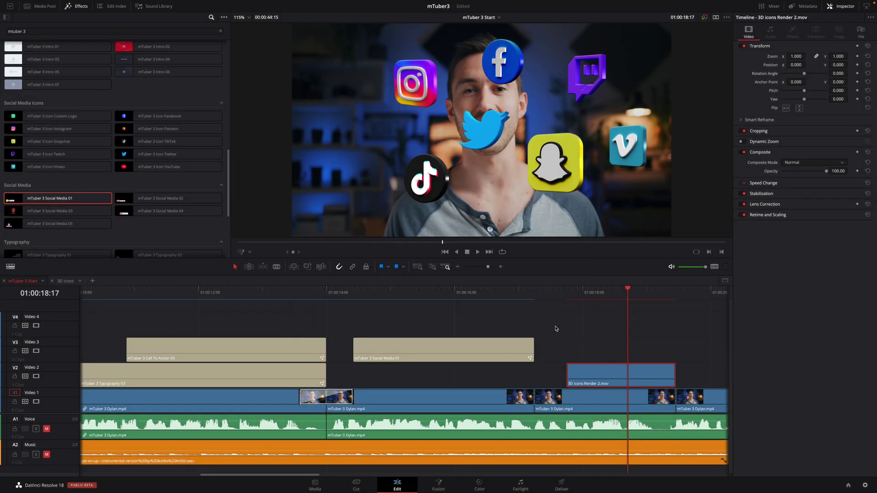
{"action": "left_click_drag", "start_coordinate": [560, 296], "coordinate": [613, 300]}
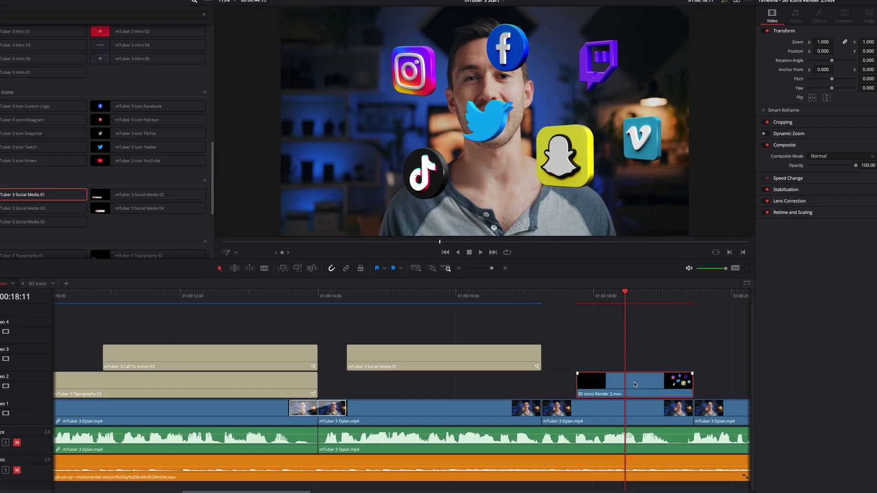
{"action": "right_click", "coordinate": [620, 374]}
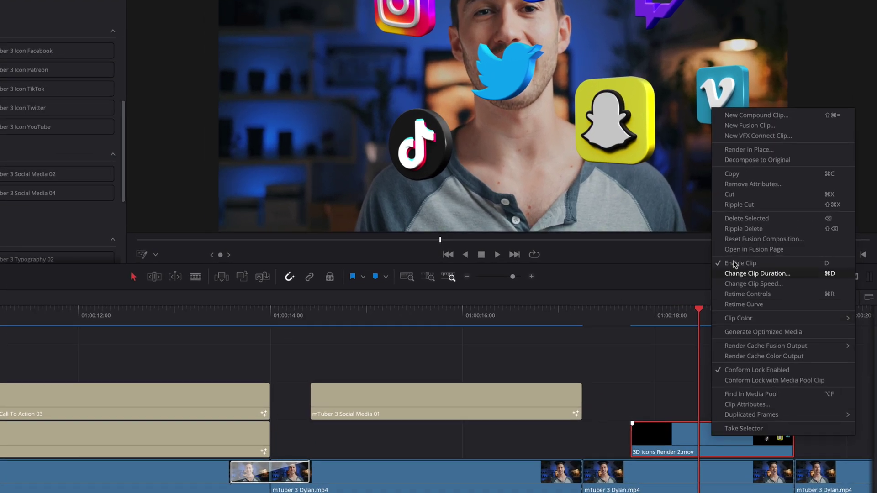
{"action": "left_click", "coordinate": [745, 160]}
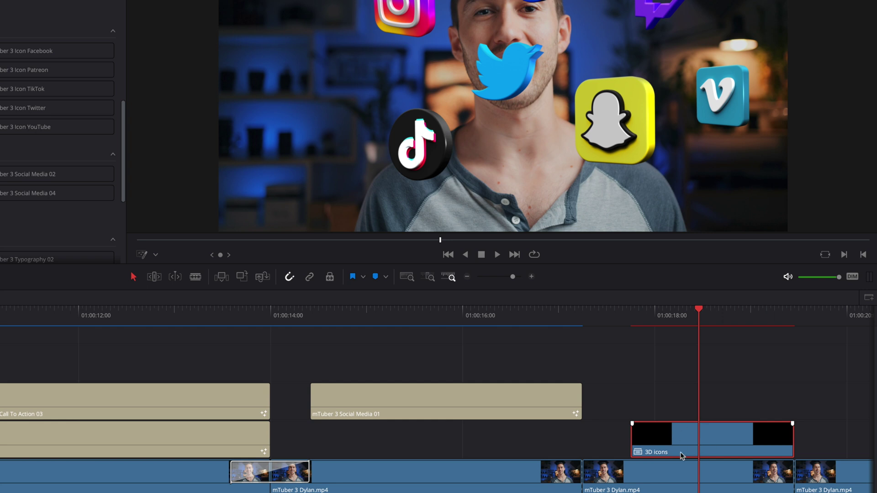
{"action": "key", "text": "ctrl+z"}
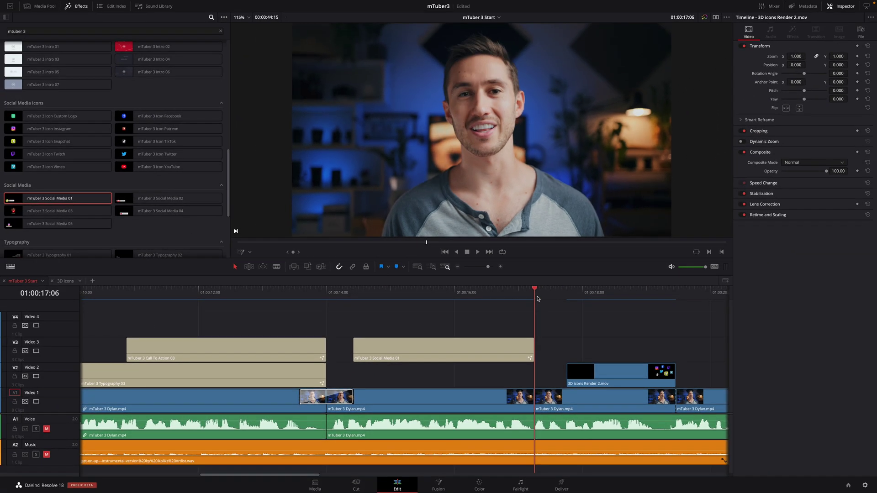
{"action": "left_click_drag", "start_coordinate": [554, 302], "coordinate": [534, 305]}
Marquee-select every video clip in the edit and shift them all up one track
{"action": "key", "text": "shift+z"}
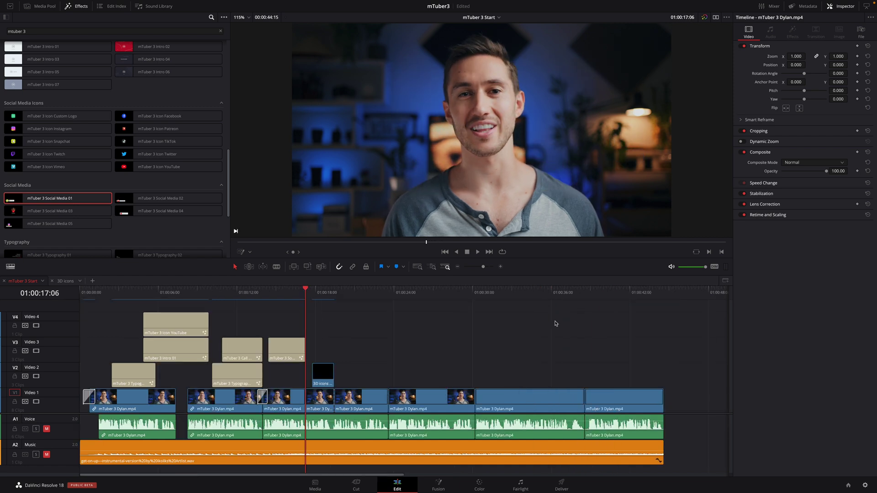
{"action": "left_click_drag", "start_coordinate": [85, 315], "coordinate": [622, 402]}
{"action": "scroll", "coordinate": [639, 409], "scroll_direction": "down", "scroll_amount": 1}
{"action": "key", "text": "ctrl+equal"}
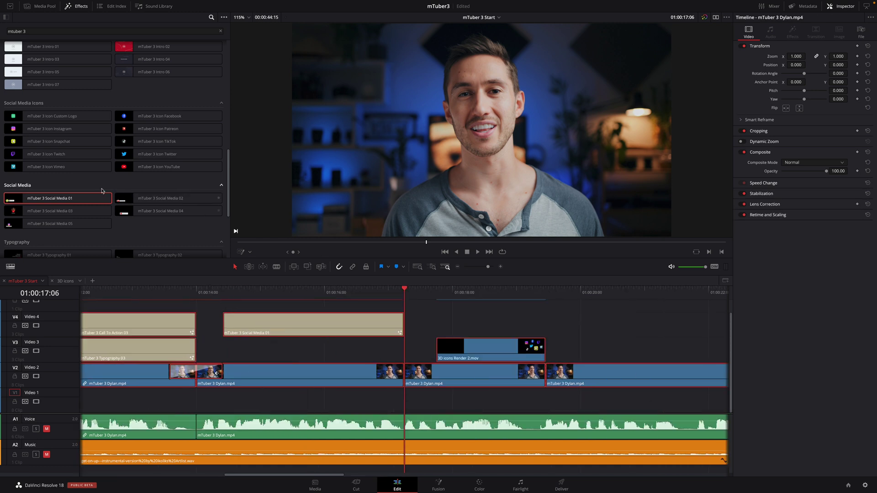
Place mTuber 3 Background 03 on the emptied Video 1 track beneath the talking-head clip
{"action": "left_click_drag", "start_coordinate": [229, 196], "coordinate": [230, 96]}
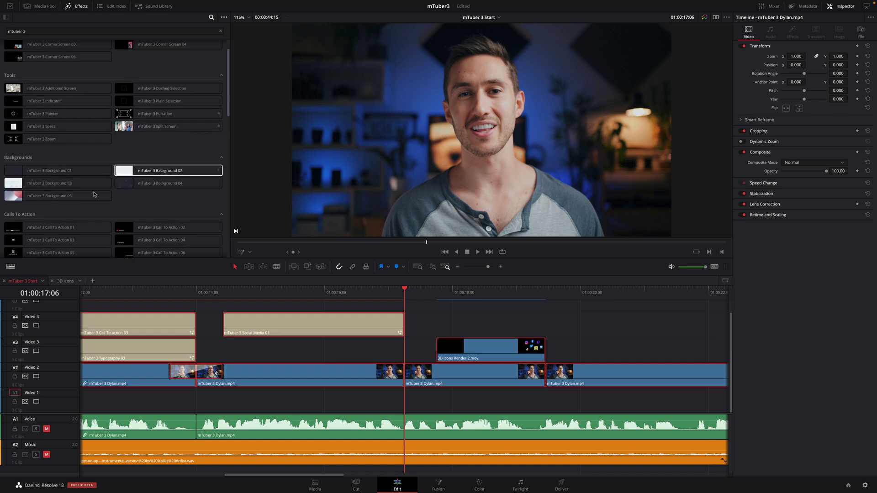
{"action": "mouse_move", "coordinate": [83, 196]}
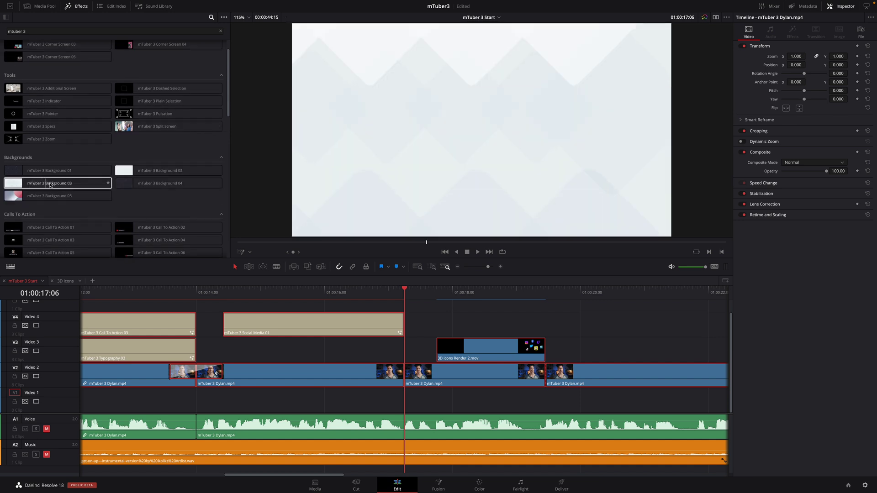
{"action": "left_click_drag", "start_coordinate": [51, 184], "coordinate": [438, 400]}
{"action": "mouse_move", "coordinate": [414, 294]}
{"action": "left_mouse_down"}
{"action": "mouse_move", "coordinate": [479, 295]}
{"action": "mouse_move", "coordinate": [425, 294]}
{"action": "left_mouse_up"}
{"action": "scroll", "coordinate": [227, 98], "scroll_direction": "up", "scroll_amount": 1}
{"action": "scroll", "coordinate": [226, 90], "scroll_direction": "up", "scroll_amount": 1}
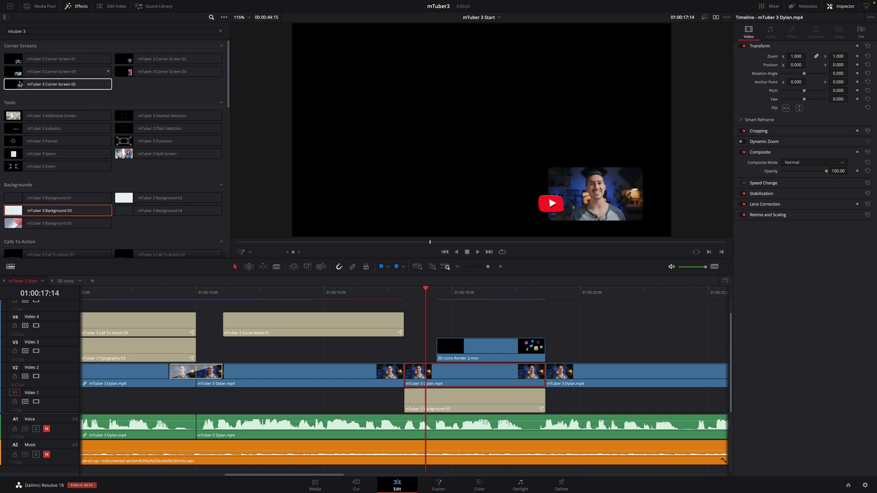
Apply mTuber 3 Corner Screen 04 to the talking-head clip on V2 and play it back
{"action": "left_click_drag", "start_coordinate": [156, 73], "coordinate": [456, 376]}
{"action": "left_click", "coordinate": [453, 295]}
{"action": "key", "text": "space"}
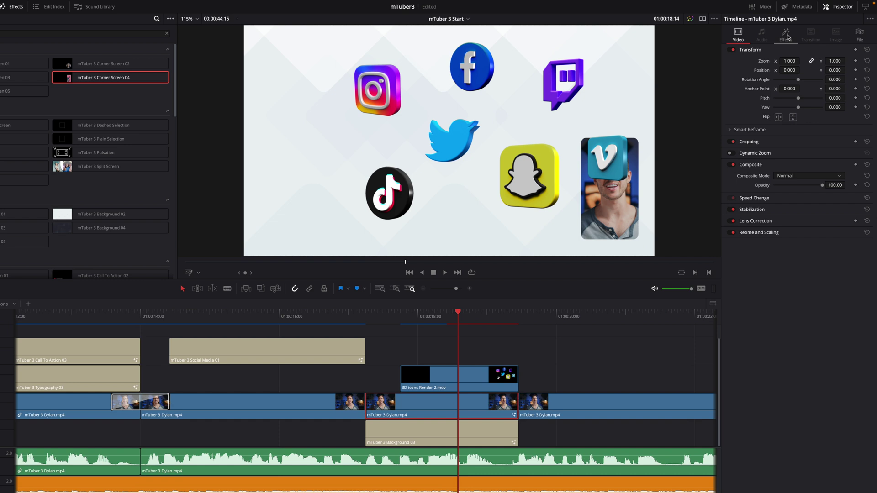
Set the corner screen's Position X to 0.135 and Media Offset X to 0.493
{"action": "left_click", "coordinate": [792, 32]}
{"action": "left_click_drag", "start_coordinate": [801, 115], "coordinate": [762, 116]}
{"action": "mouse_move", "coordinate": [771, 162]}
{"action": "left_mouse_down"}
{"action": "mouse_move", "coordinate": [745, 163]}
{"action": "mouse_move", "coordinate": [772, 164]}
{"action": "left_mouse_up"}
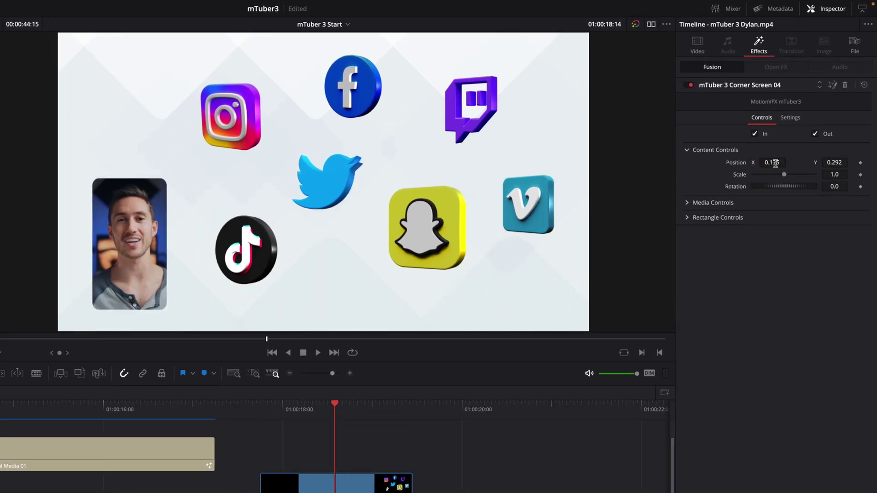
{"action": "left_click", "coordinate": [770, 203]}
{"action": "left_click_drag", "start_coordinate": [774, 215], "coordinate": [772, 215]}
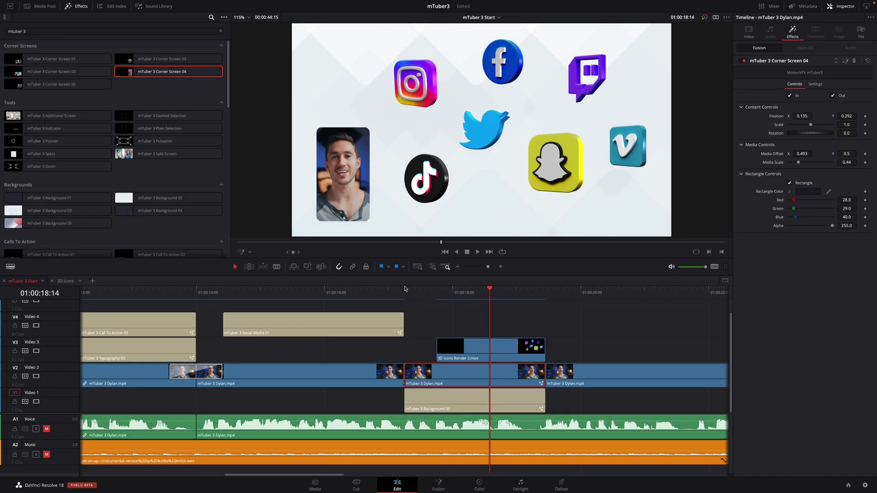
{"action": "left_click", "coordinate": [233, 406]}
{"action": "mouse_move", "coordinate": [418, 292]}
{"action": "left_mouse_down"}
{"action": "mouse_move", "coordinate": [536, 301]}
{"action": "mouse_move", "coordinate": [404, 295]}
{"action": "left_mouse_up"}
Add mTuber 3 Transition 05 at the V2 cut into the corner-screen section
{"action": "left_click_drag", "start_coordinate": [230, 101], "coordinate": [228, 254]}
{"action": "left_click", "coordinate": [46, 245]}
{"action": "left_click_drag", "start_coordinate": [45, 245], "coordinate": [399, 371]}
{"action": "key", "text": "space"}
Unmute the A1 voice track and extend Background 03 to start earlier, reviewing from about 14 seconds
{"action": "left_click", "coordinate": [46, 429]}
{"action": "key", "text": "j"}
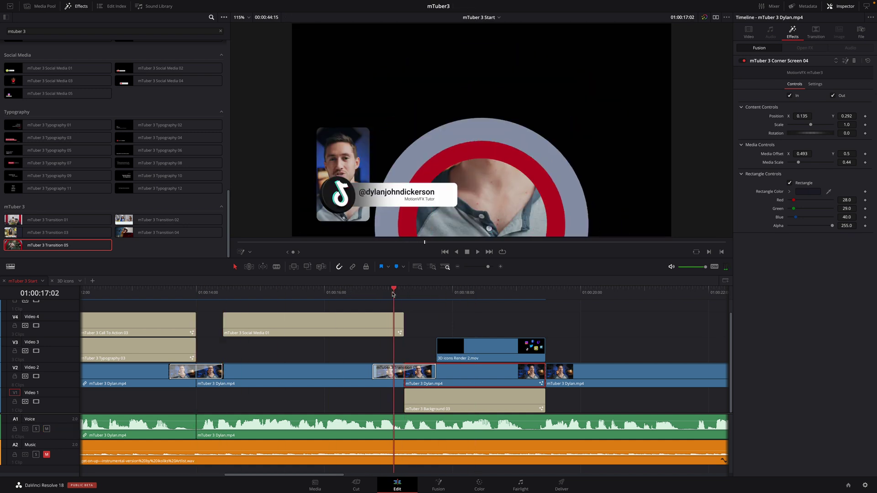
{"action": "key", "text": "k"}
{"action": "left_click_drag", "start_coordinate": [406, 399], "coordinate": [373, 400]}
{"action": "left_click", "coordinate": [220, 292]}
{"action": "key", "text": "space"}
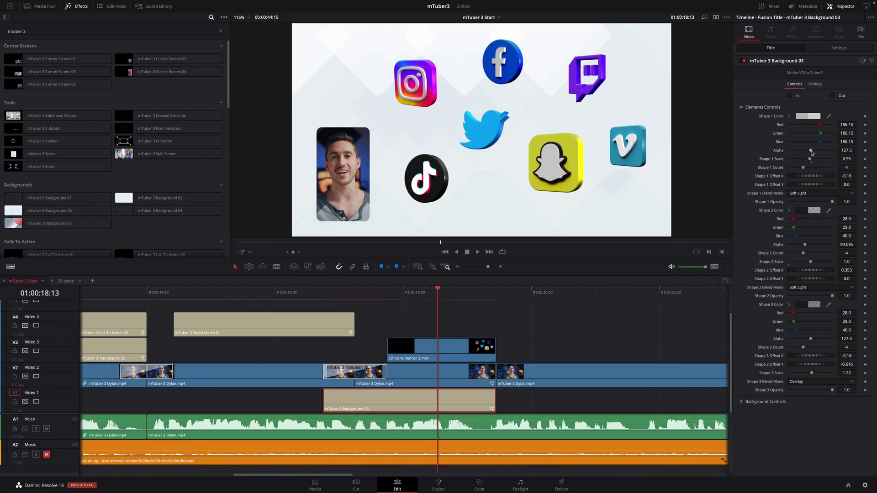
Drag Background 03's Shape 1 Alpha to 86.445 and raise Shape 2 Alpha to 188.7
{"action": "left_click_drag", "start_coordinate": [778, 150], "coordinate": [793, 154]}
{"action": "mouse_move", "coordinate": [796, 246]}
{"action": "left_mouse_down"}
{"action": "mouse_move", "coordinate": [820, 247]}
{"action": "mouse_move", "coordinate": [798, 270]}
{"action": "left_mouse_up"}
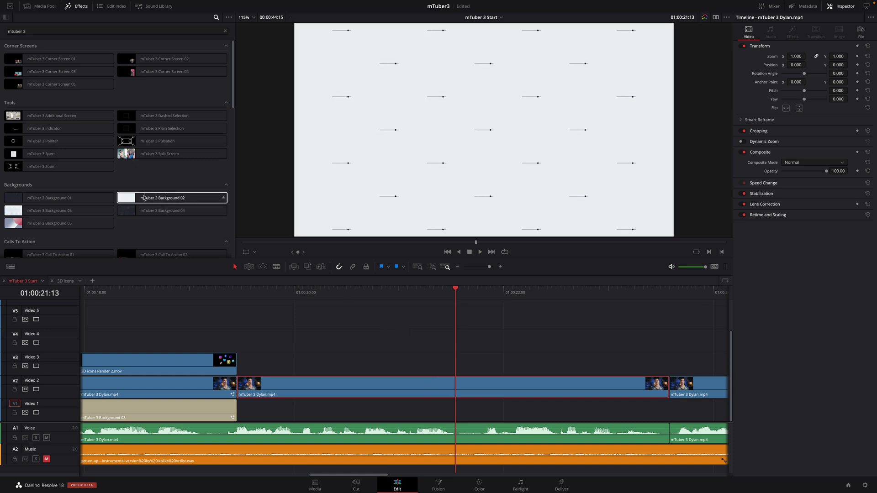
Place mTuber 3 Background 02 after Background 03 on V1, trimmed to end at the next cut
{"action": "left_click_drag", "start_coordinate": [160, 198], "coordinate": [308, 413]}
{"action": "scroll", "coordinate": [388, 415], "scroll_direction": "right", "scroll_amount": 5}
{"action": "left_click_drag", "start_coordinate": [509, 412], "coordinate": [421, 413]}
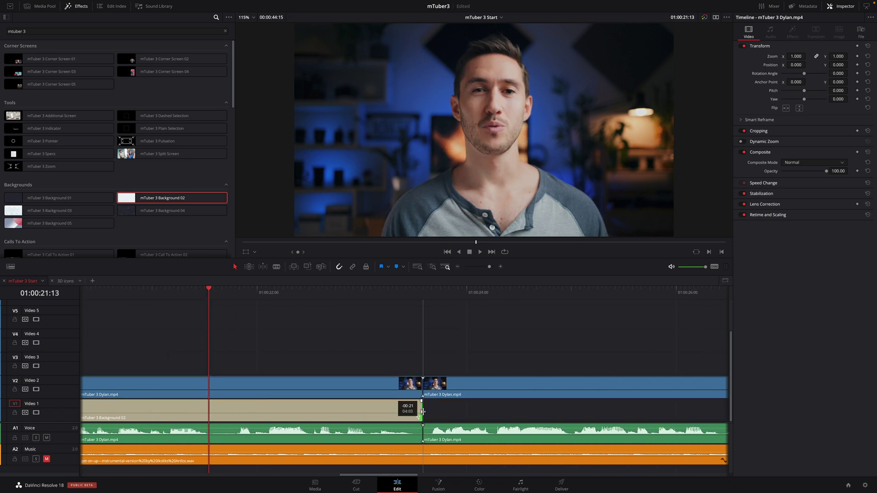
{"action": "scroll", "coordinate": [420, 413], "scroll_direction": "left", "scroll_amount": 4}
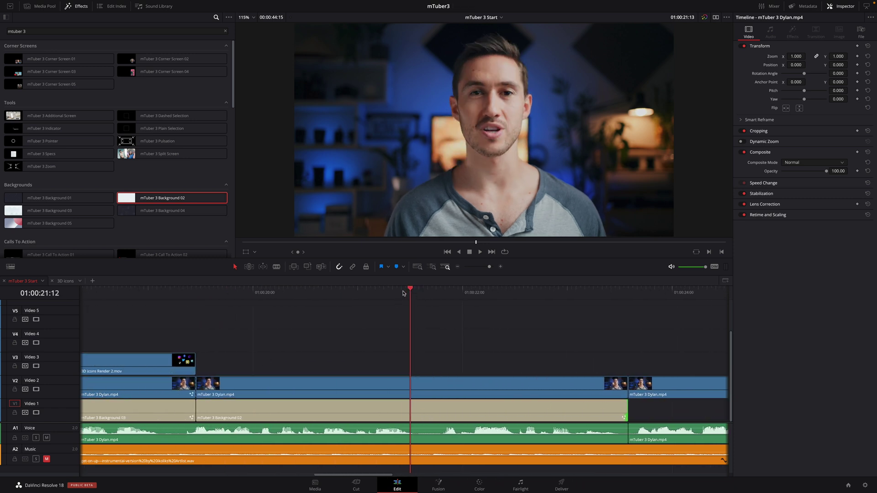
Lift the following talking-head clip up to Video 3
{"action": "left_click", "coordinate": [327, 292]}
{"action": "left_click_drag", "start_coordinate": [364, 378], "coordinate": [361, 352]}
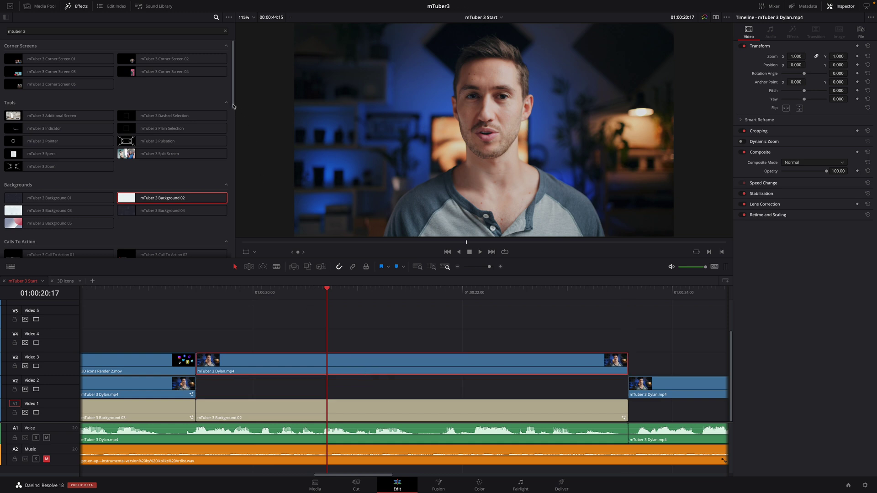
{"action": "left_click_drag", "start_coordinate": [233, 106], "coordinate": [233, 256]}
Add mTuber 3 Typography 11 on Video 2 beneath the talking-head clip, trimmed to the next cut
{"action": "mouse_move", "coordinate": [46, 192]}
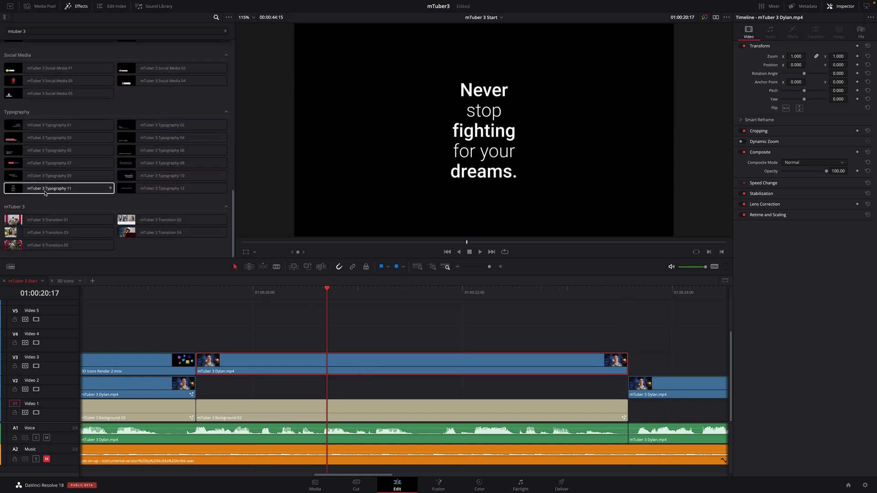
{"action": "left_click_drag", "start_coordinate": [46, 192], "coordinate": [198, 340]}
{"action": "left_click_drag", "start_coordinate": [720, 340], "coordinate": [624, 339]}
{"action": "left_click_drag", "start_coordinate": [402, 336], "coordinate": [400, 387]}
Disable the talking-head clip and change the title text to 'Time-Saving Visual Tools'
{"action": "left_click", "coordinate": [394, 362]}
{"action": "key", "text": "d"}
{"action": "left_click_drag", "start_coordinate": [327, 293], "coordinate": [397, 293]}
{"action": "left_click", "coordinate": [386, 391]}
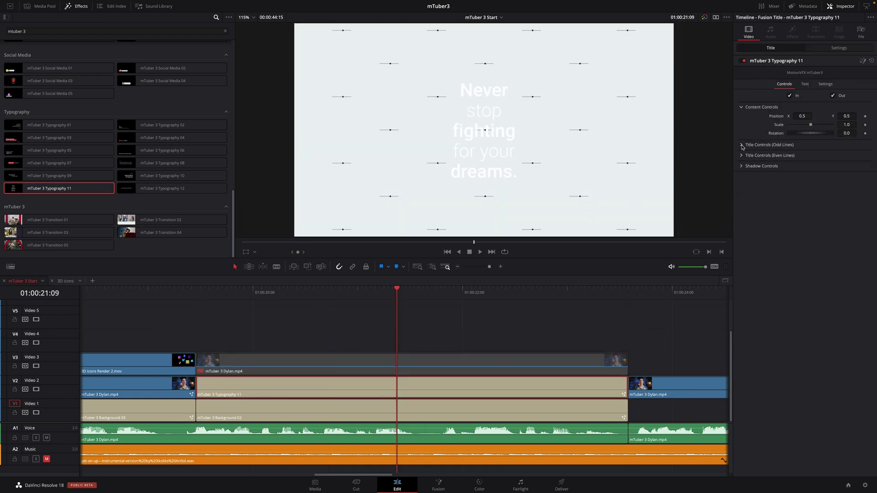
{"action": "left_click", "coordinate": [811, 179]}
{"action": "key", "text": "ctrl+a"}
{"action": "type", "text": "Time-Saving"}
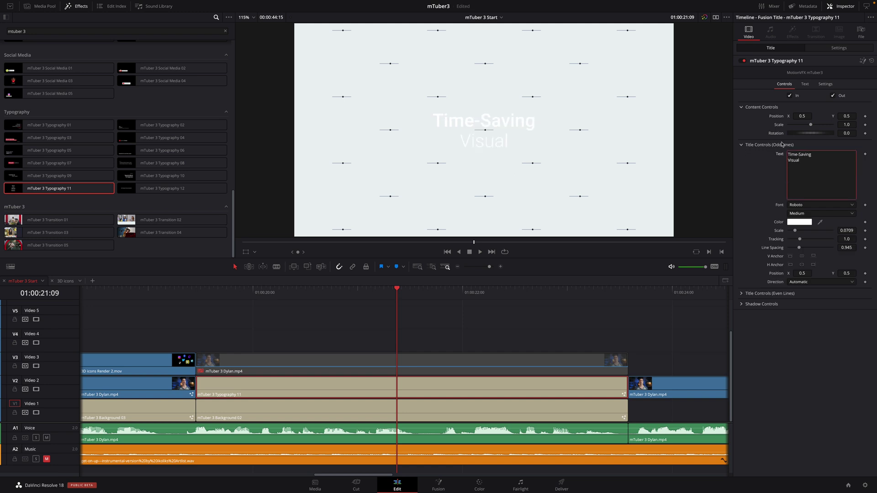
{"action": "key", "text": "Return"}
{"action": "type", "text": "Visual"}
{"action": "key", "text": "Return"}
{"action": "type", "text": "Tools"}
Make the title's odd lines black and even line red, then re-enable the talking-head clip
{"action": "left_click", "coordinate": [799, 222]}
{"action": "left_click", "coordinate": [710, 329]}
{"action": "left_click", "coordinate": [741, 293]}
{"action": "left_click", "coordinate": [799, 319]}
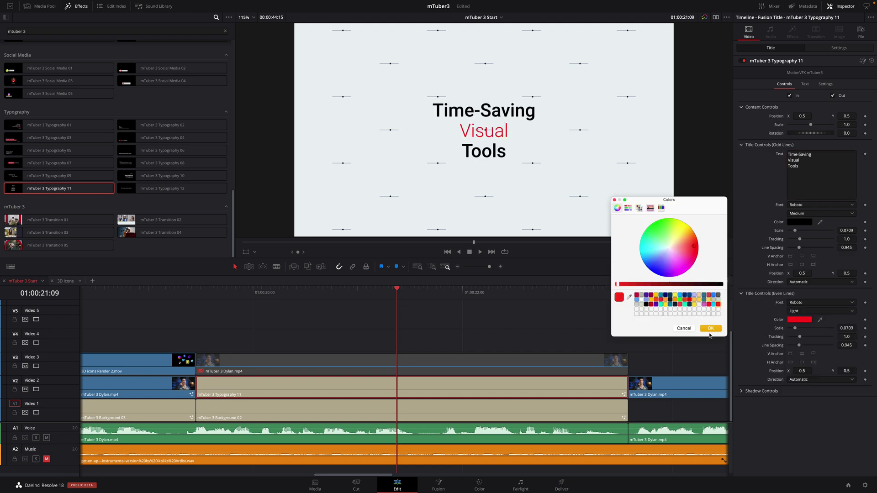
{"action": "left_click", "coordinate": [708, 329]}
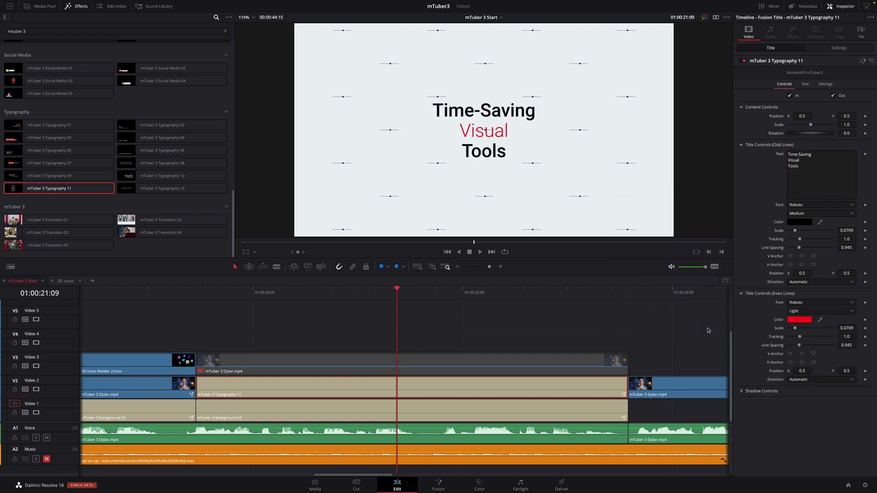
{"action": "left_click", "coordinate": [457, 360]}
{"action": "key", "text": "d"}
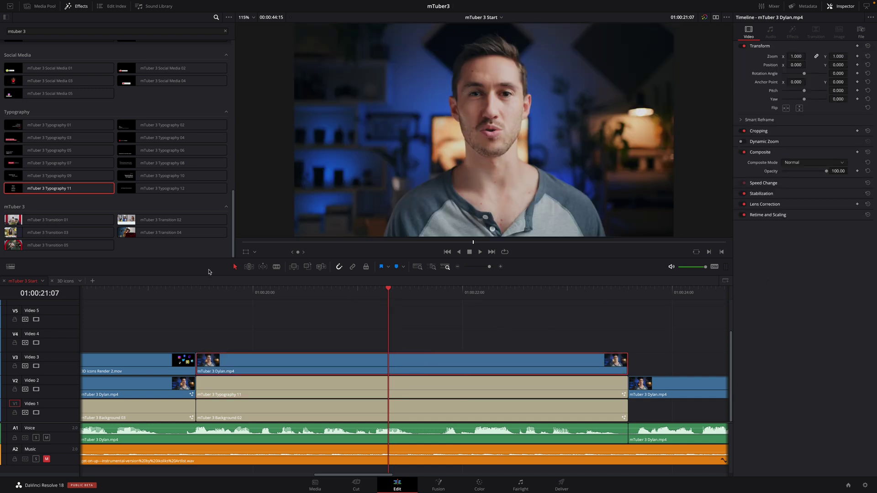
{"action": "scroll", "coordinate": [148, 154], "scroll_direction": "up", "scroll_amount": 10}
{"action": "double_click", "coordinate": [148, 150]}
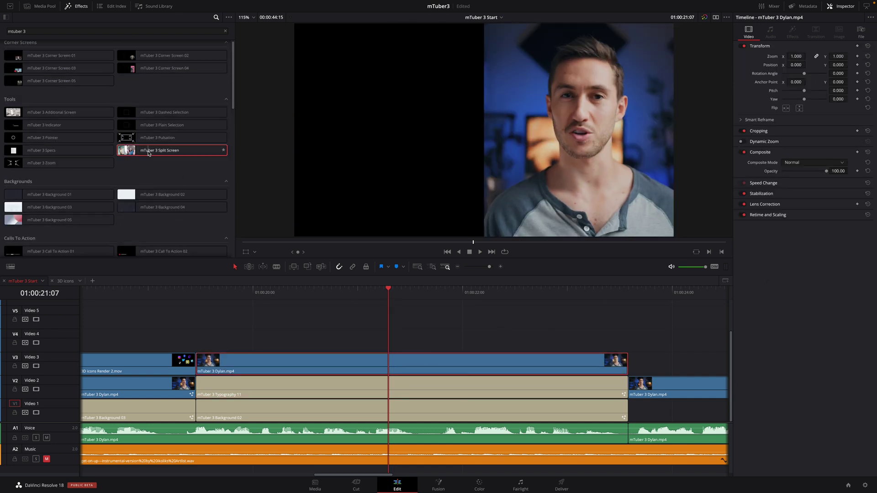
{"action": "left_click_drag", "start_coordinate": [149, 153], "coordinate": [372, 370]}
{"action": "left_click_drag", "start_coordinate": [388, 293], "coordinate": [309, 303]}
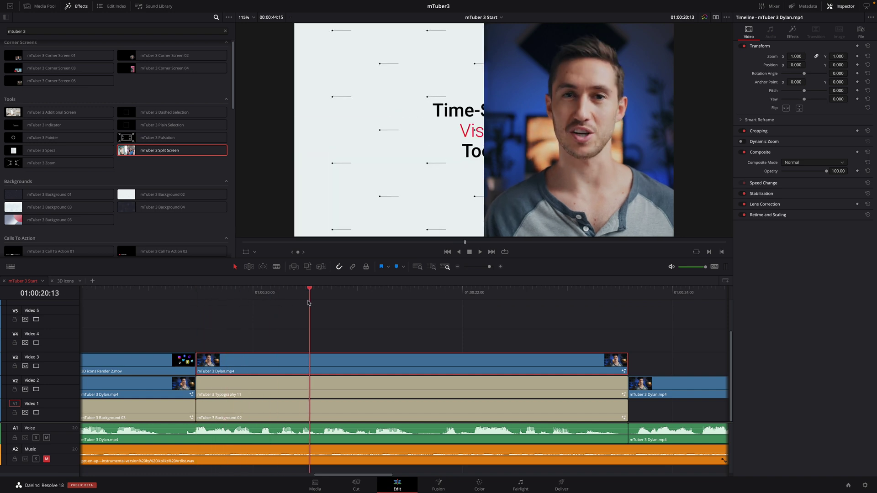
{"action": "key", "text": "space"}
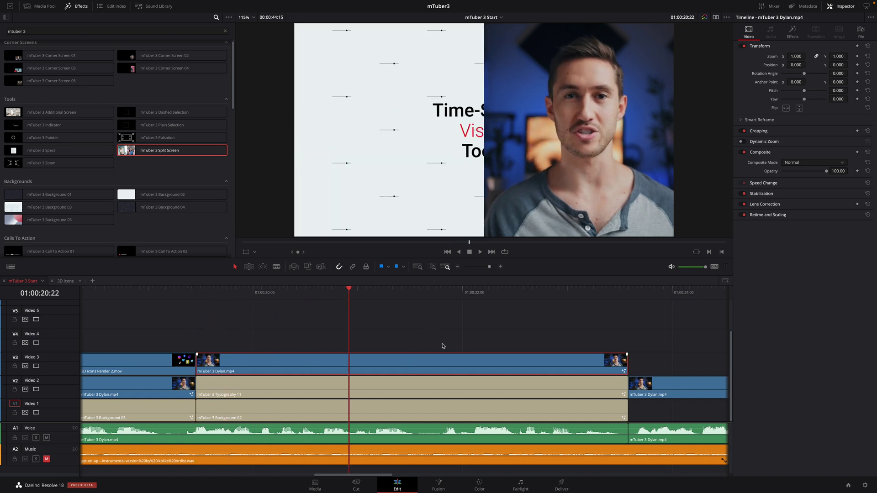
{"action": "left_click", "coordinate": [792, 37]}
{"action": "left_click", "coordinate": [853, 59]}
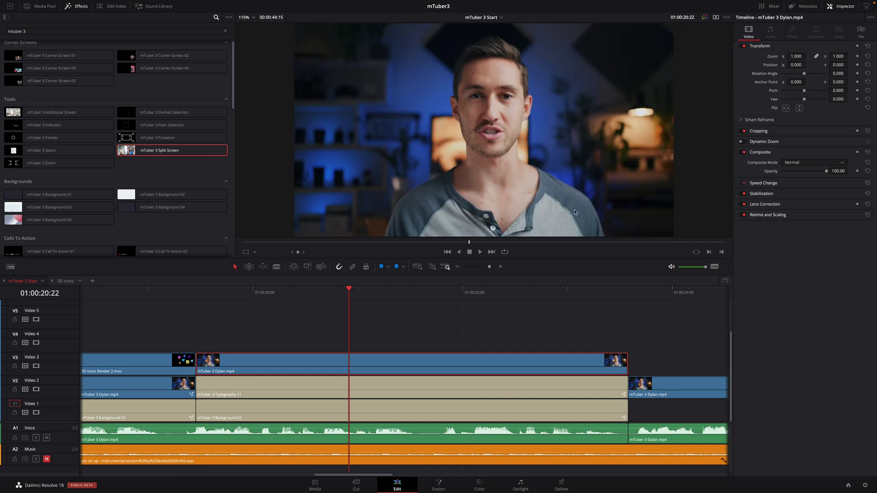
Turn the V3 speaker clip into a compound clip named Foreground
{"action": "right_click", "coordinate": [348, 364]}
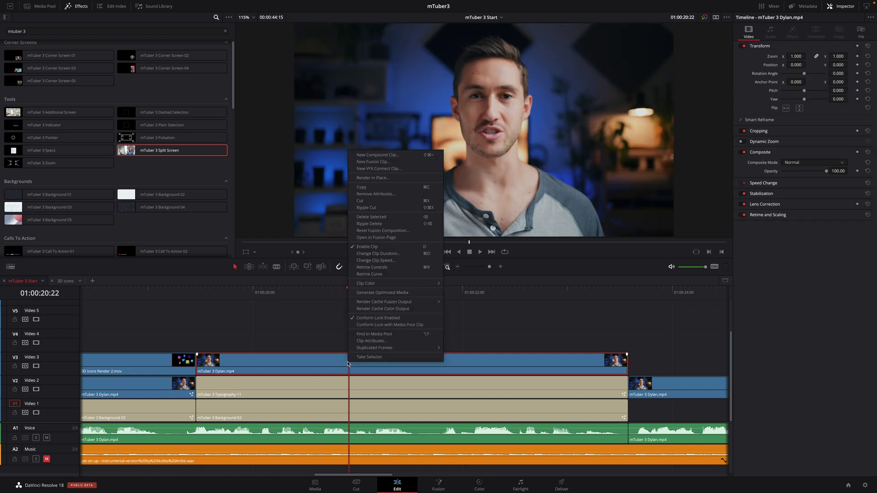
{"action": "left_click", "coordinate": [378, 154]}
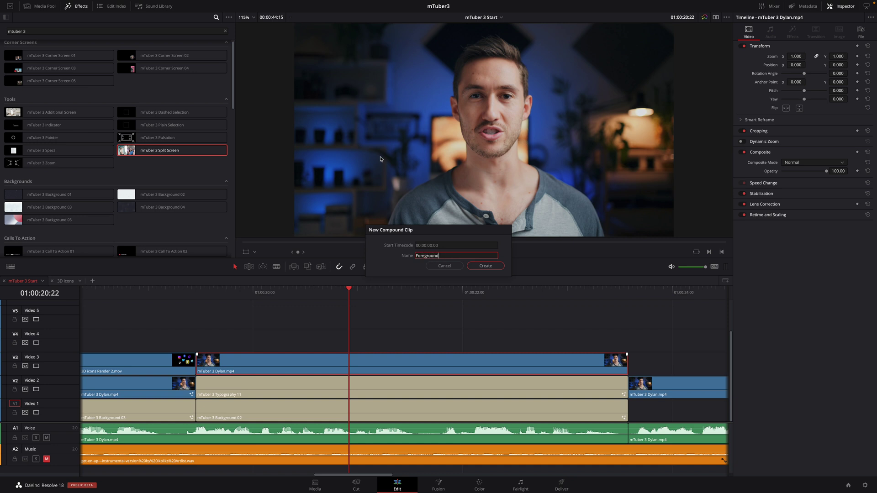
{"action": "type", "text": "Foreground"}
{"action": "key", "text": "Return"}
Apply mTuber 3 Split Screen to Foreground and tick Flip Side so the speaker sits left
{"action": "left_click_drag", "start_coordinate": [167, 152], "coordinate": [316, 369]}
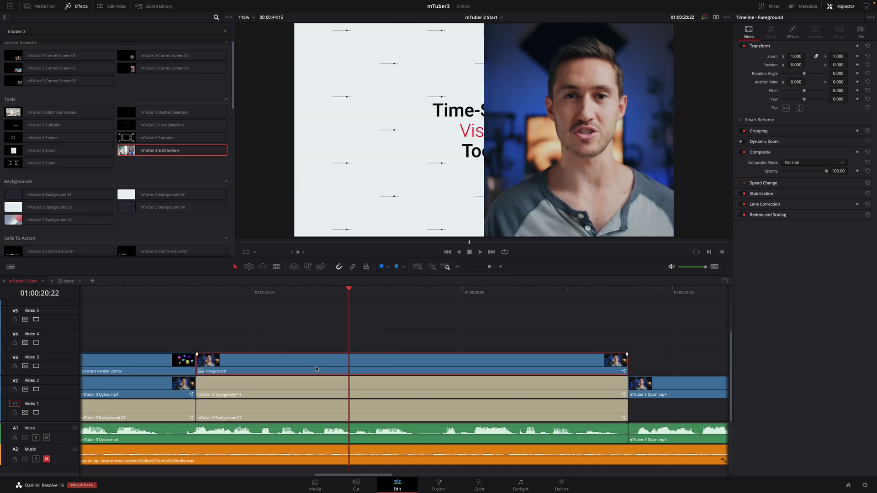
{"action": "key", "text": "Up"}
{"action": "key", "text": "space"}
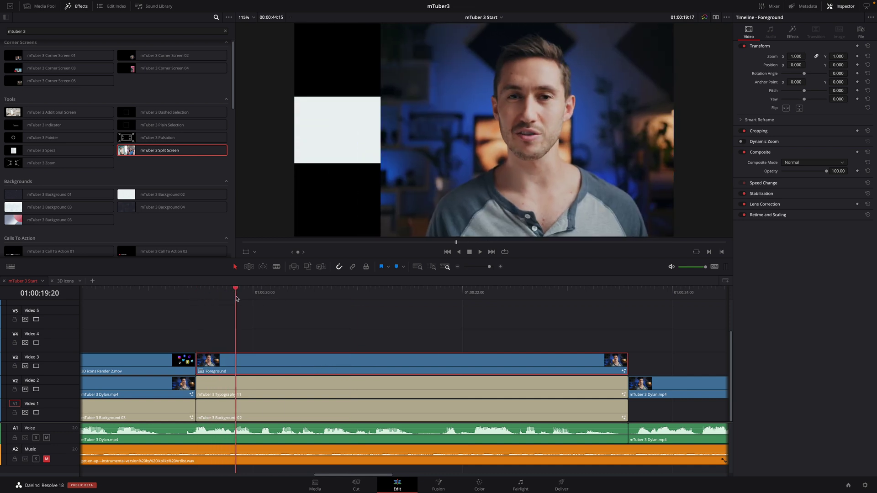
{"action": "left_click", "coordinate": [793, 32]}
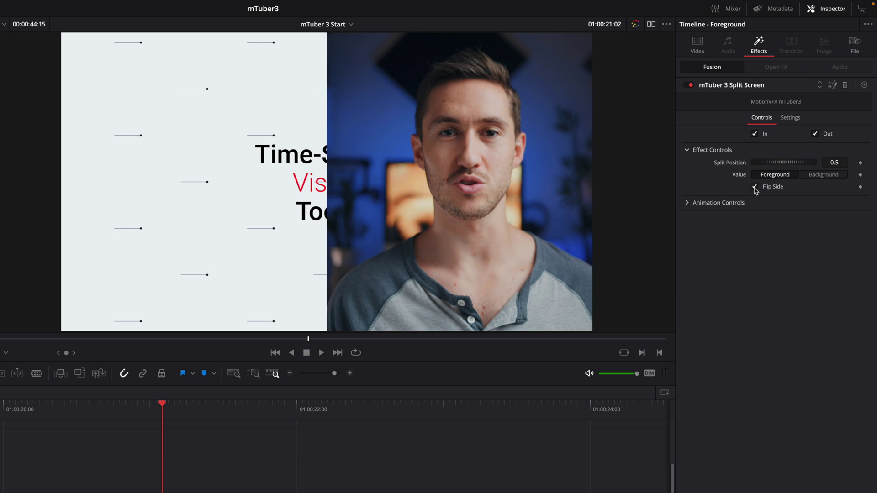
{"action": "left_click", "coordinate": [755, 189]}
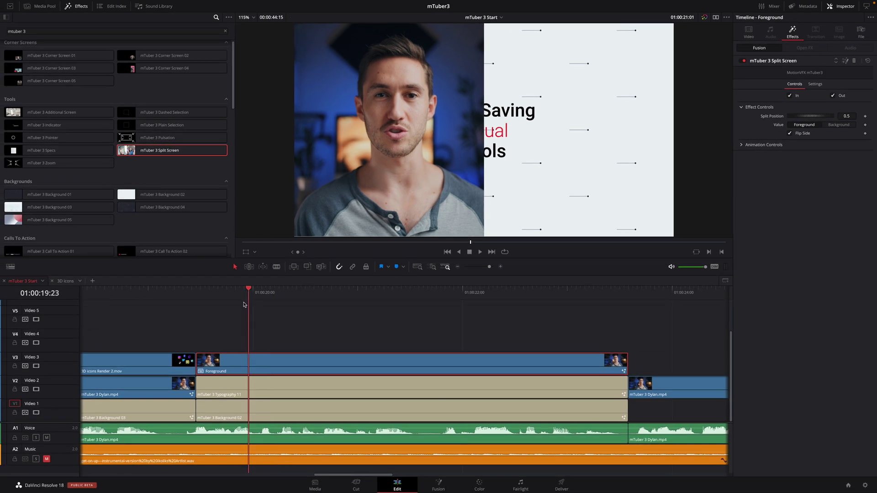
{"action": "key", "text": "Up"}
{"action": "key", "text": "space"}
{"action": "key", "text": "space"}
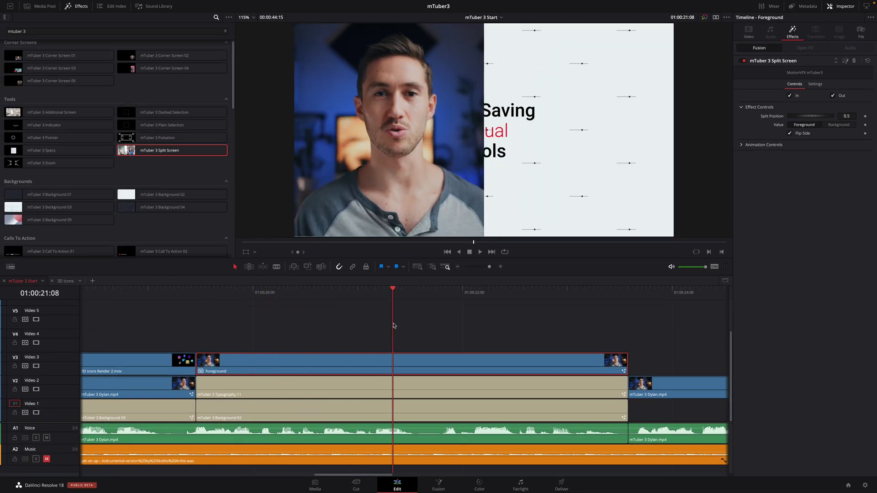
Turn off the In and Out animations on Background 02
{"action": "left_click", "coordinate": [385, 391]}
{"action": "left_click", "coordinate": [385, 413]}
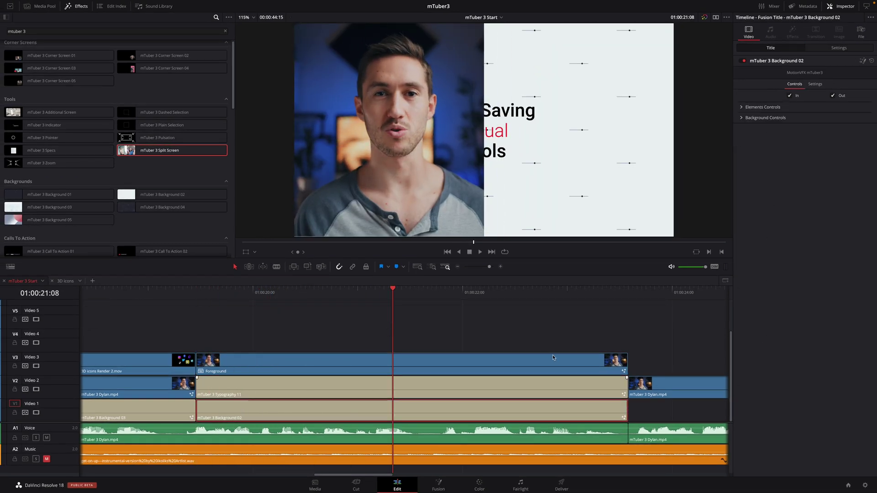
{"action": "left_click", "coordinate": [791, 95]}
{"action": "left_click", "coordinate": [833, 95]}
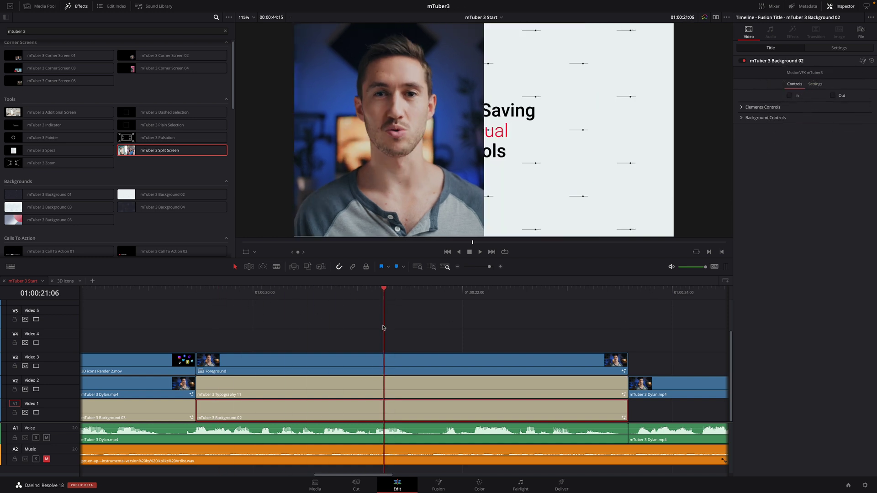
Combine Typography 11 and Background 02 into a compound clip named Background, and move Foreground to V2
{"action": "left_click", "coordinate": [381, 388]}
{"action": "left_click", "coordinate": [380, 415], "text": "super"}
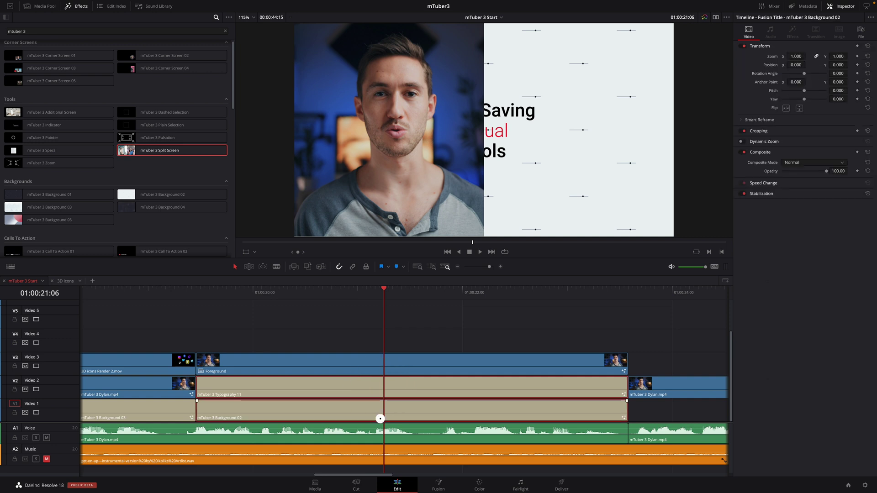
{"action": "right_click", "coordinate": [375, 391]}
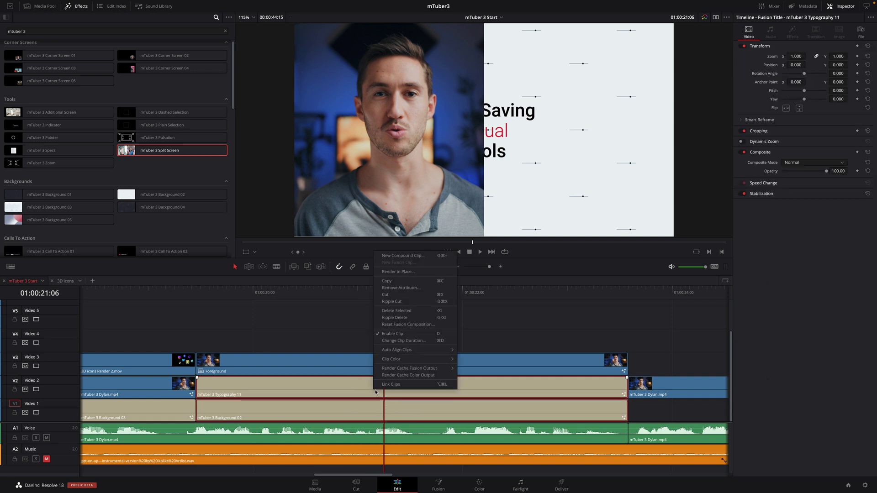
{"action": "left_click", "coordinate": [408, 256]}
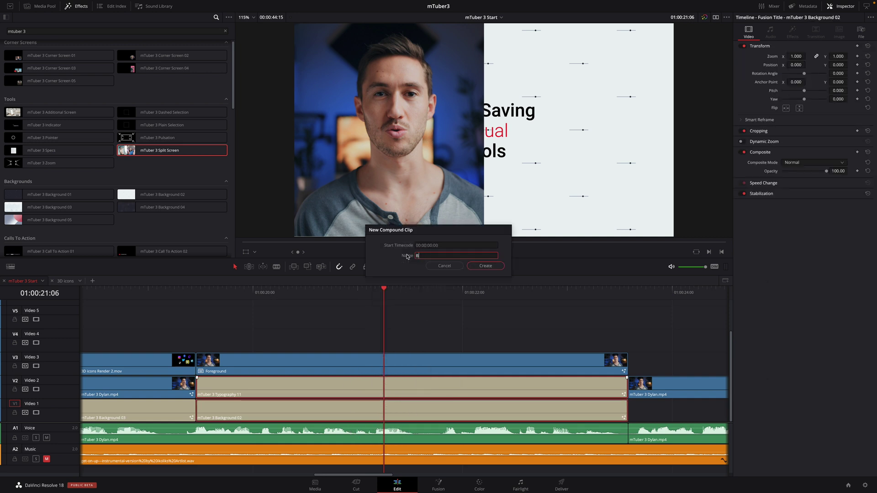
{"action": "key", "text": "Return"}
{"action": "left_click_drag", "start_coordinate": [374, 361], "coordinate": [377, 389]}
Apply mTuber 3 Split Screen to Background with Value set to Background and Flip Side on
{"action": "left_click_drag", "start_coordinate": [135, 153], "coordinate": [357, 417]}
{"action": "left_click", "coordinate": [427, 401]}
{"action": "left_click", "coordinate": [792, 32]}
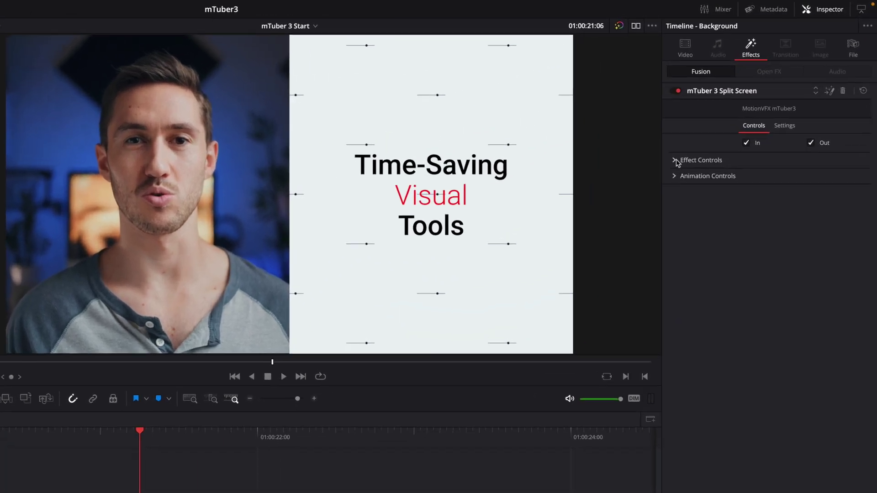
{"action": "left_click", "coordinate": [742, 107]}
{"action": "left_click", "coordinate": [822, 191]}
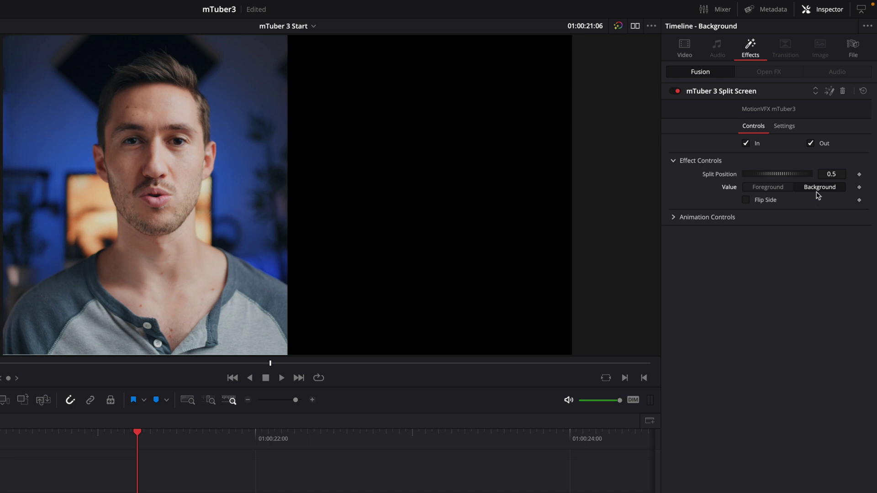
{"action": "left_click", "coordinate": [747, 200]}
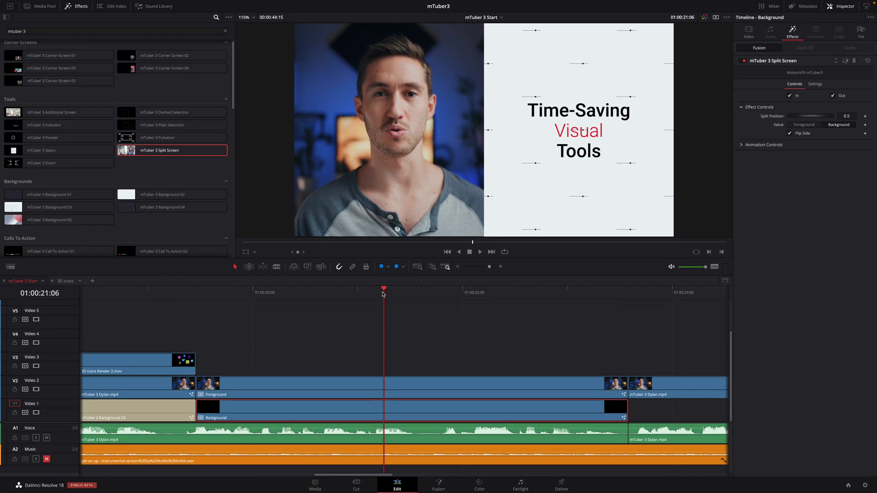
{"action": "left_click_drag", "start_coordinate": [280, 351], "coordinate": [109, 372]}
{"action": "left_click_drag", "start_coordinate": [241, 307], "coordinate": [388, 323]}
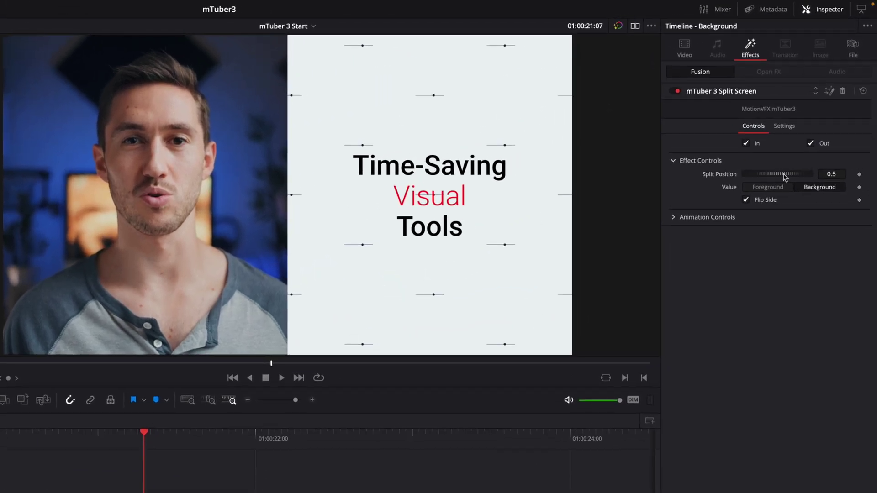
Lower the Background split position to 0.297 and preview both splits moving together
{"action": "left_click_drag", "start_coordinate": [819, 118], "coordinate": [815, 118]}
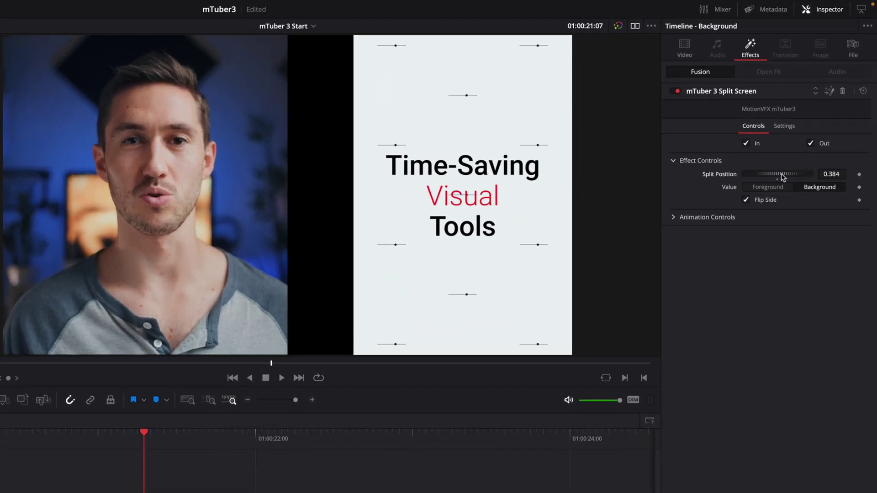
{"action": "left_click_drag", "start_coordinate": [783, 177], "coordinate": [782, 177]}
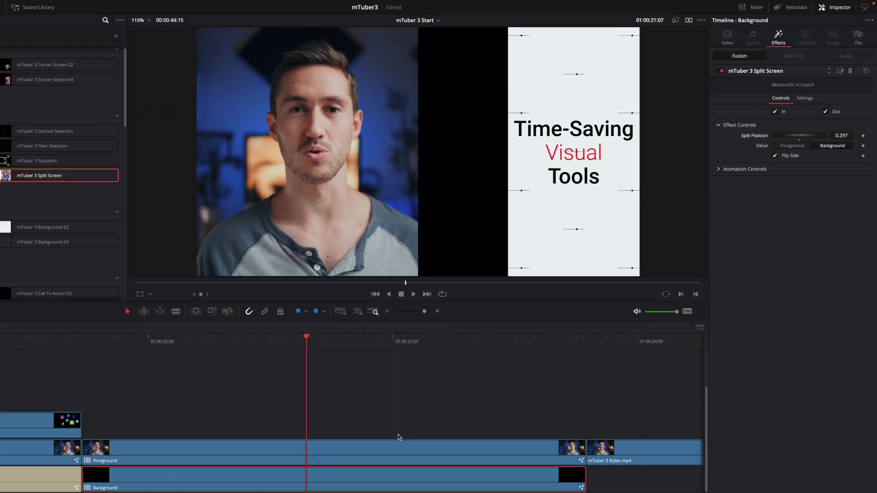
{"action": "left_click", "coordinate": [465, 382]}
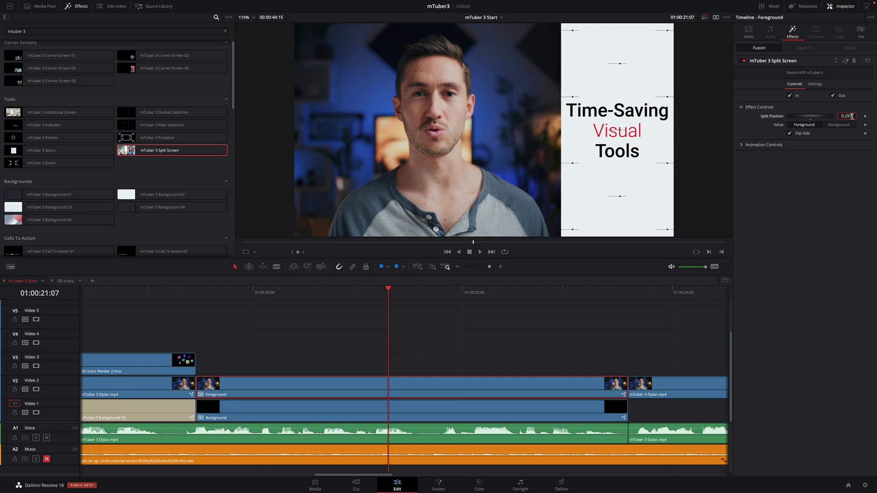
{"action": "left_click_drag", "start_coordinate": [386, 291], "coordinate": [246, 291]}
Keep the split animation on the Custom curve and reshape its easing
{"action": "left_click", "coordinate": [741, 145]}
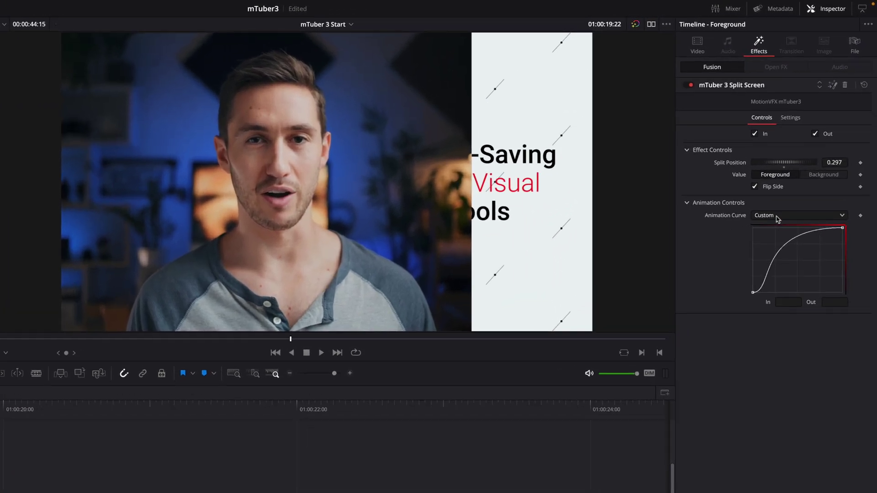
{"action": "left_click", "coordinate": [778, 220]}
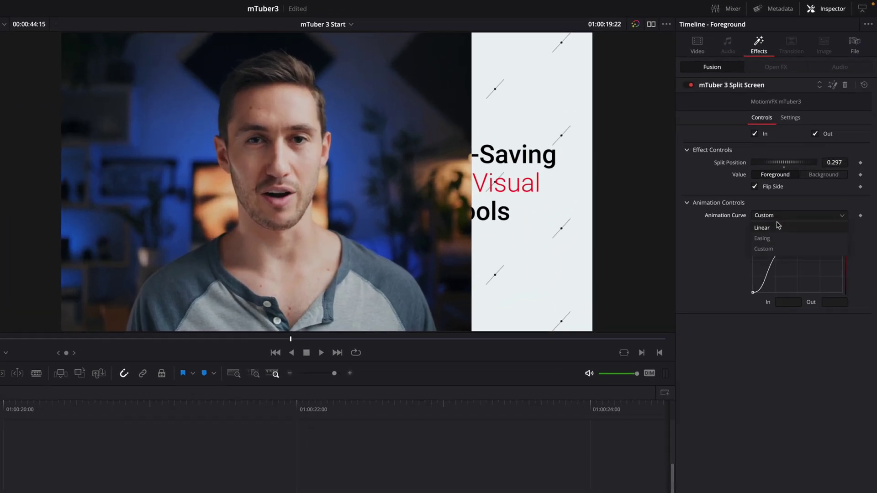
{"action": "left_click", "coordinate": [779, 204]}
{"action": "left_click_drag", "start_coordinate": [755, 295], "coordinate": [804, 296]}
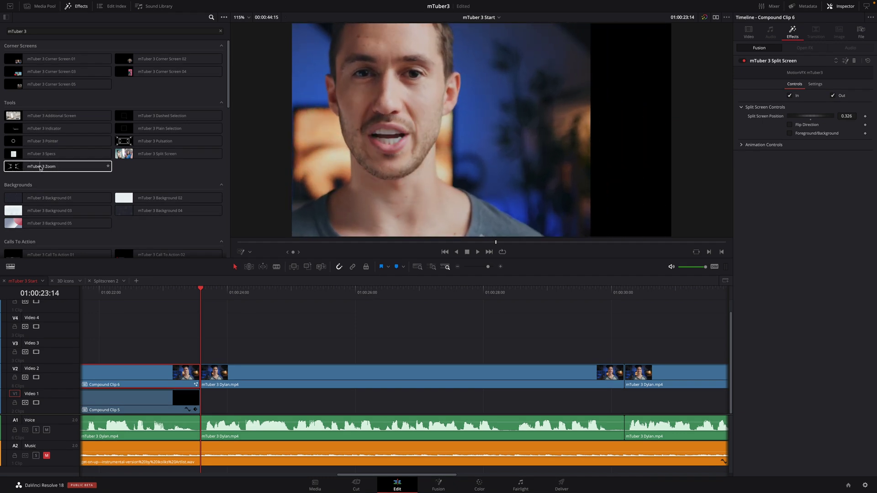
Place an Adjustment Clip above the speaker clip, extended to the speaker clip's end
{"action": "left_click", "coordinate": [6, 17]}
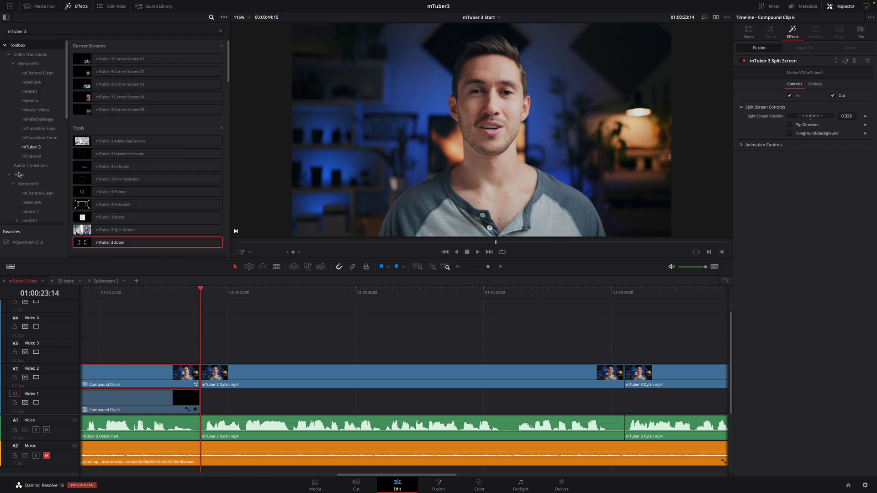
{"action": "left_click_drag", "start_coordinate": [27, 245], "coordinate": [202, 363]}
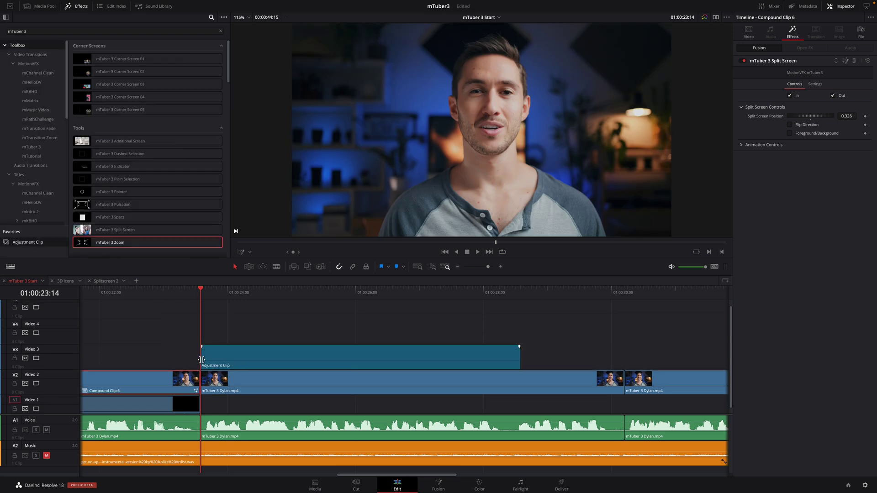
{"action": "left_click_drag", "start_coordinate": [519, 357], "coordinate": [626, 359]}
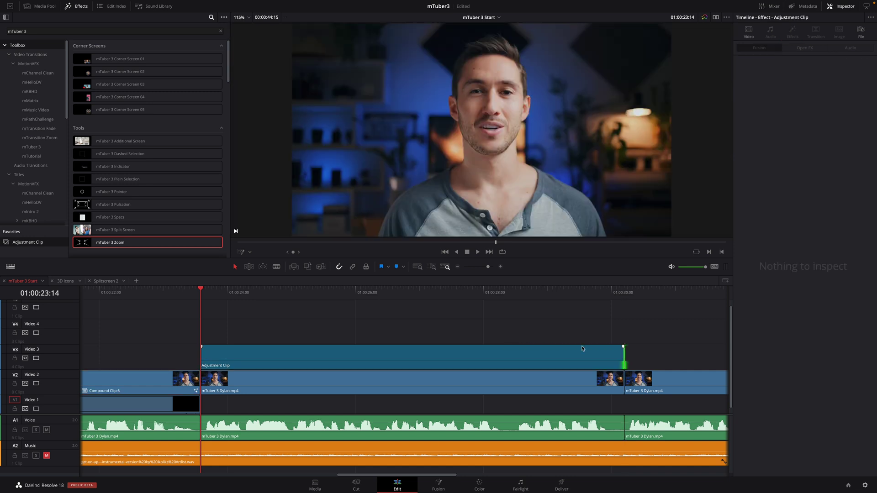
{"action": "left_click", "coordinate": [6, 17]}
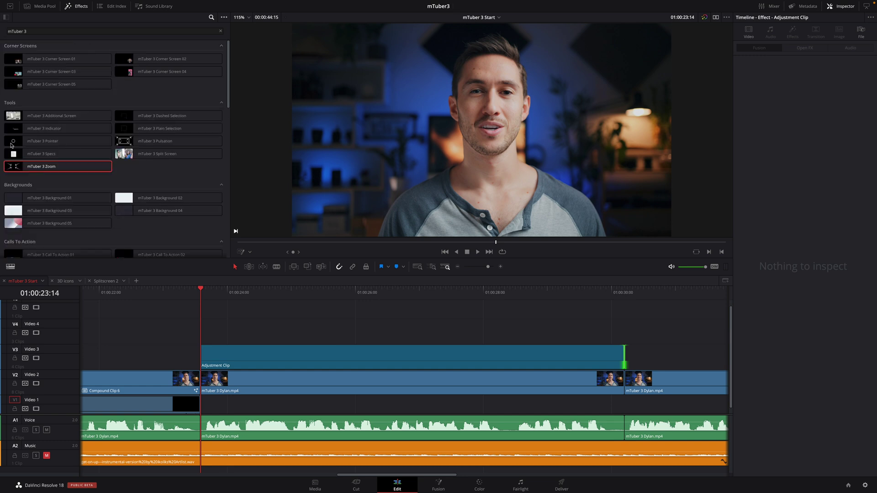
Apply mTuber 3 Zoom to the Adjustment Clip and make it start later
{"action": "left_click_drag", "start_coordinate": [26, 170], "coordinate": [248, 363]}
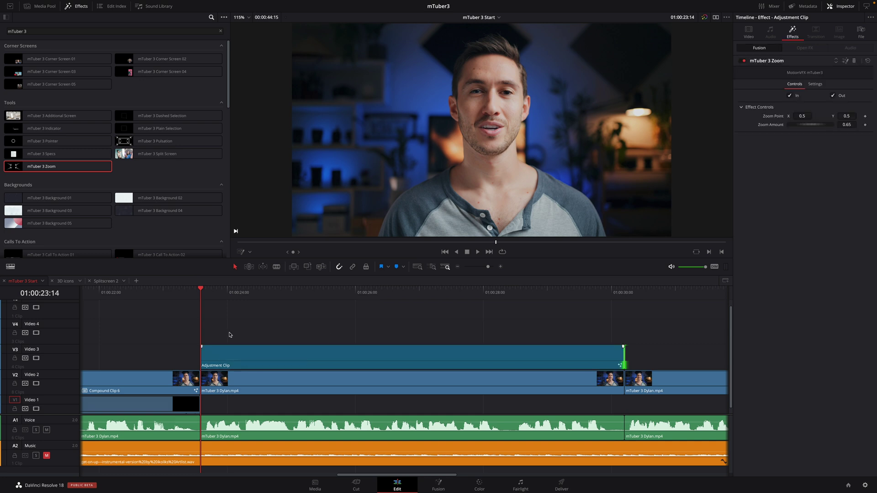
{"action": "left_click_drag", "start_coordinate": [201, 291], "coordinate": [275, 297]}
{"action": "left_click_drag", "start_coordinate": [201, 349], "coordinate": [259, 350]}
{"action": "key", "text": "space"}
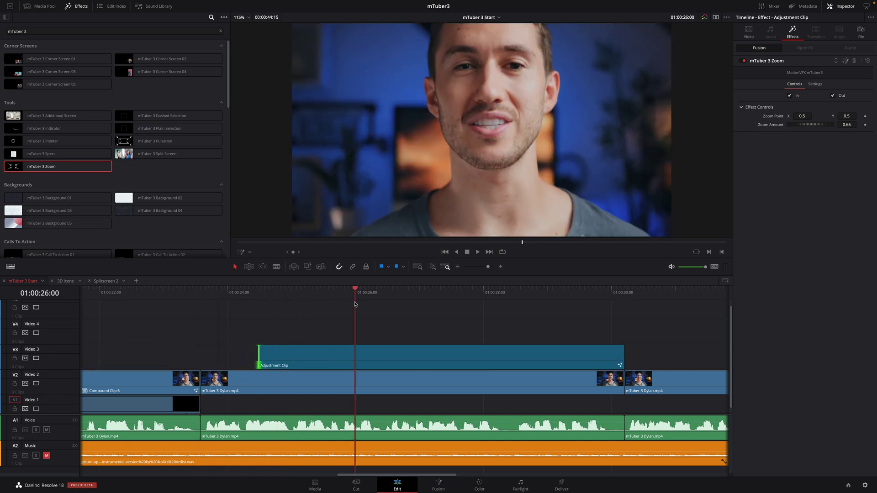
Set Zoom Amount to 0.244 and the Zoom Point to X 1.25, Y 0.815
{"action": "left_click_drag", "start_coordinate": [786, 127], "coordinate": [810, 127]}
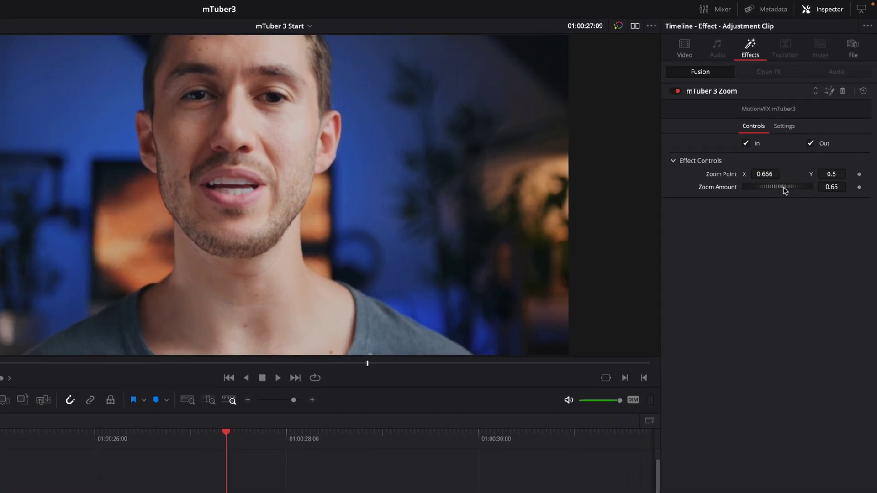
{"action": "left_click_drag", "start_coordinate": [832, 174], "coordinate": [838, 177]}
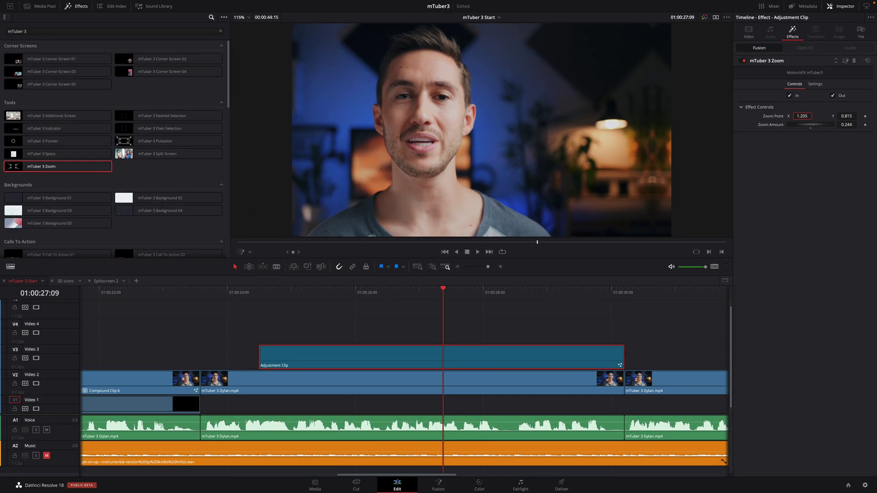
{"action": "left_click_drag", "start_coordinate": [457, 219], "coordinate": [473, 240]}
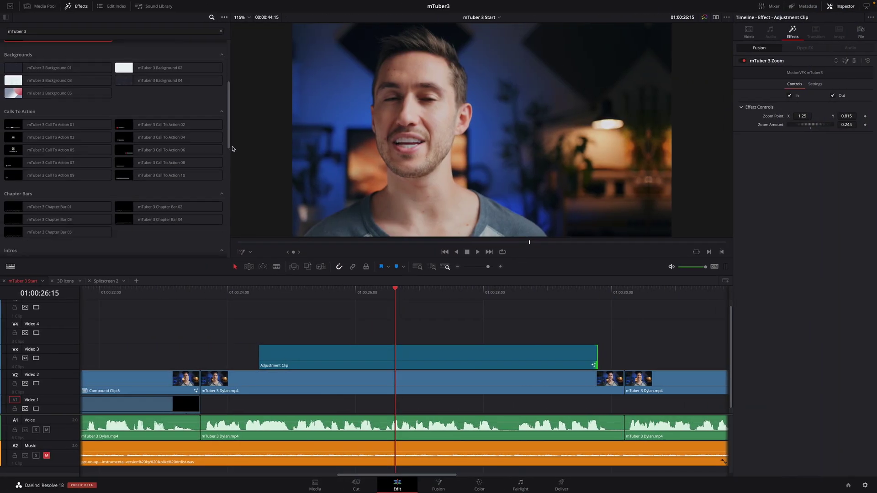
Place Call To Action 05 on V4 to the right of the face, scaled to 1.44
{"action": "left_click", "coordinate": [55, 154]}
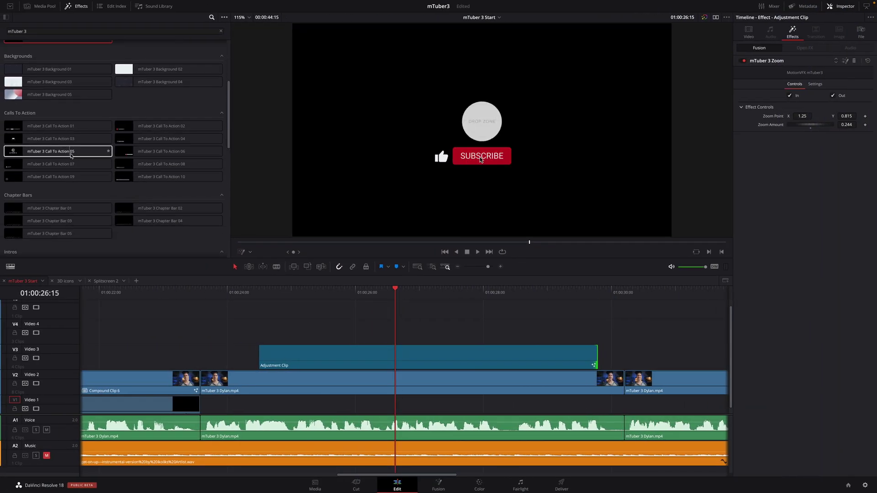
{"action": "left_click_drag", "start_coordinate": [83, 157], "coordinate": [272, 336]}
{"action": "left_click_drag", "start_coordinate": [251, 294], "coordinate": [415, 299]}
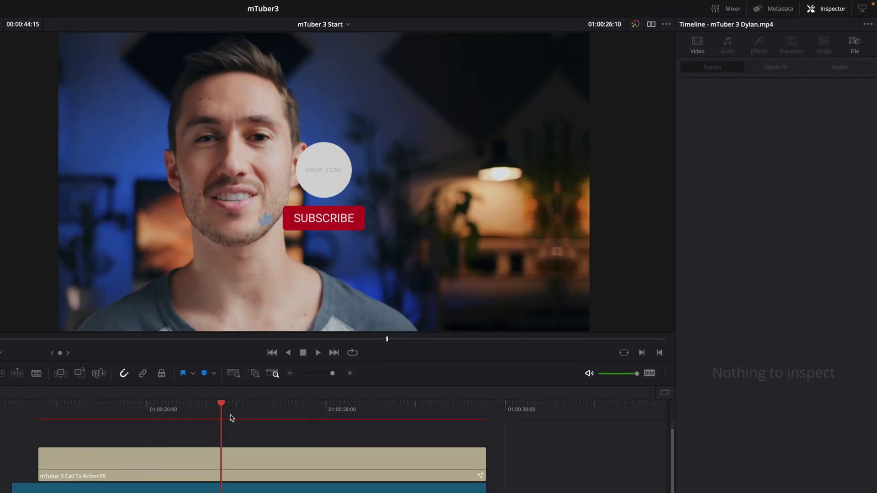
{"action": "left_click", "coordinate": [325, 220]}
{"action": "left_click_drag", "start_coordinate": [324, 220], "coordinate": [438, 221]}
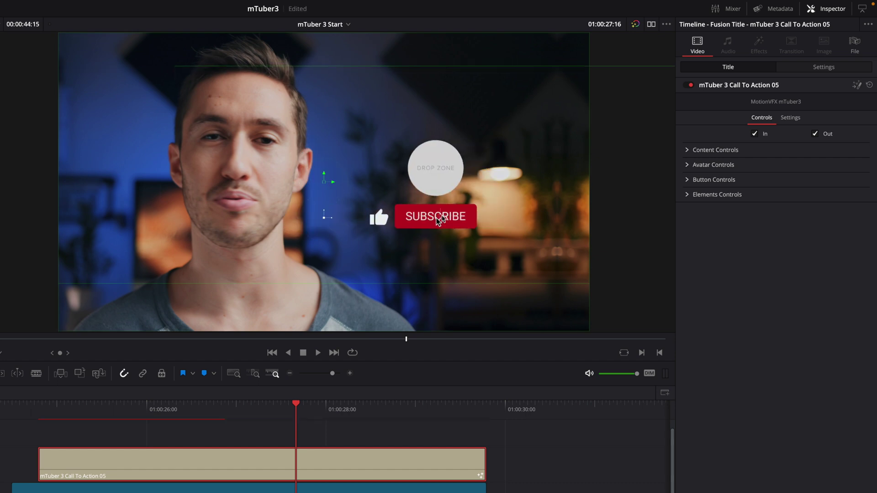
{"action": "left_click", "coordinate": [686, 149]}
{"action": "left_click_drag", "start_coordinate": [776, 175], "coordinate": [787, 175]}
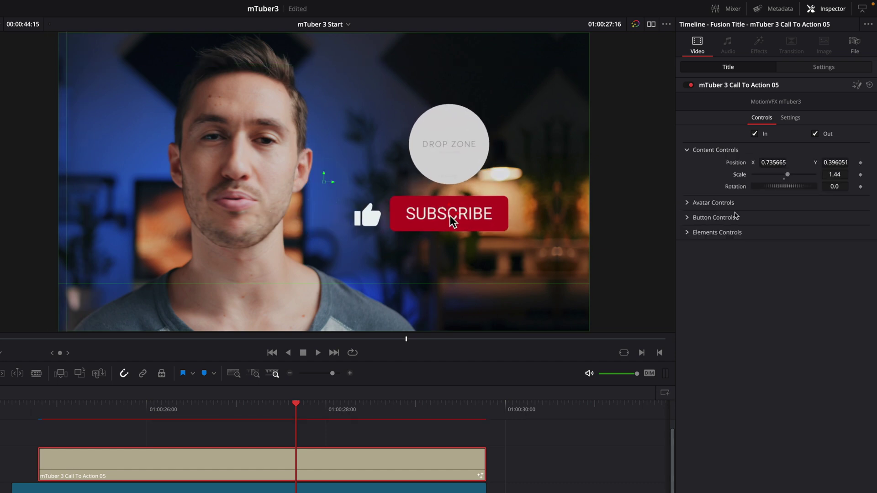
Load avatar.png as the subscribe title's avatar image and nudge it slightly sideways
{"action": "left_click", "coordinate": [734, 203]}
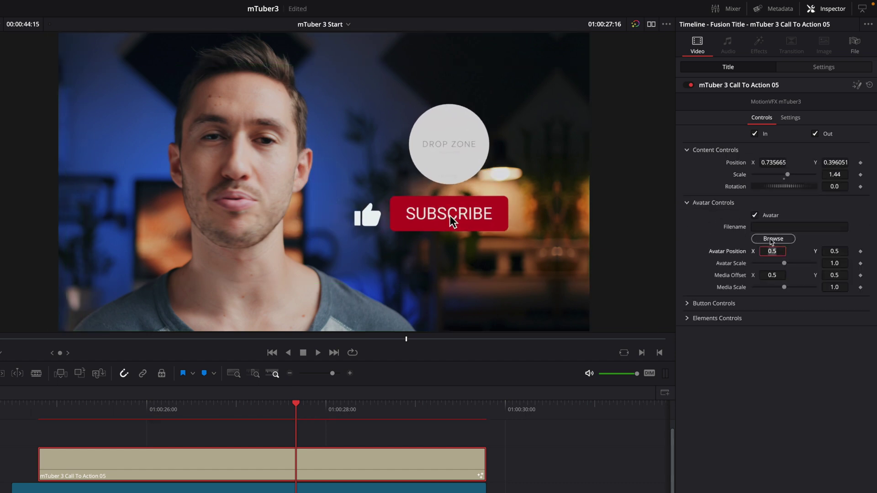
{"action": "left_click", "coordinate": [769, 239]}
{"action": "left_click", "coordinate": [175, 136]}
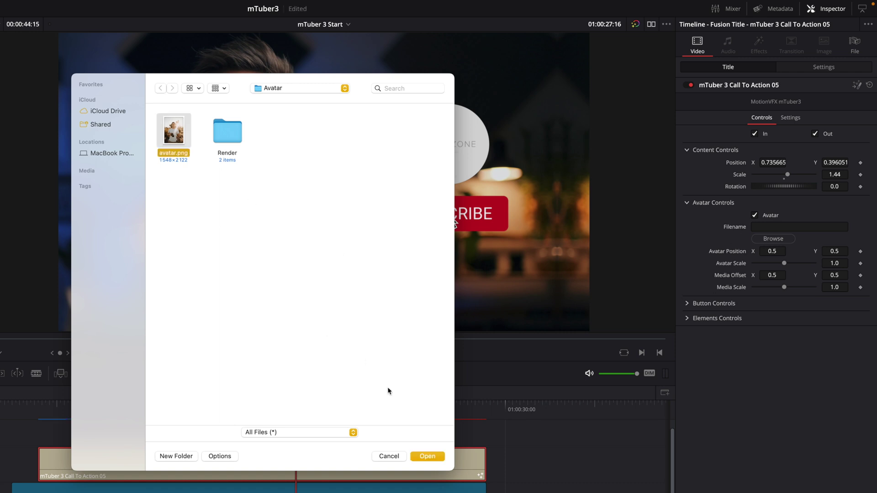
{"action": "left_click", "coordinate": [428, 456]}
{"action": "left_click_drag", "start_coordinate": [772, 275], "coordinate": [790, 277]}
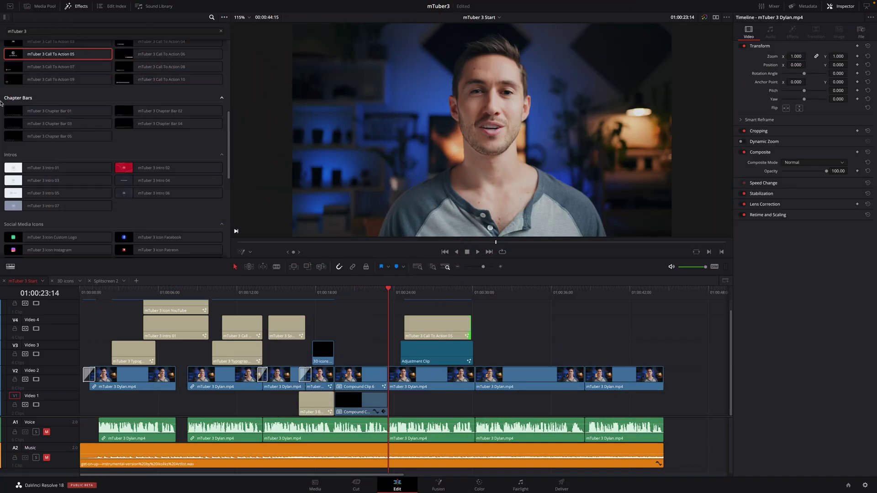
Shrink the video and audio track heights and return the playhead to the start
{"action": "mouse_move", "coordinate": [22, 113]}
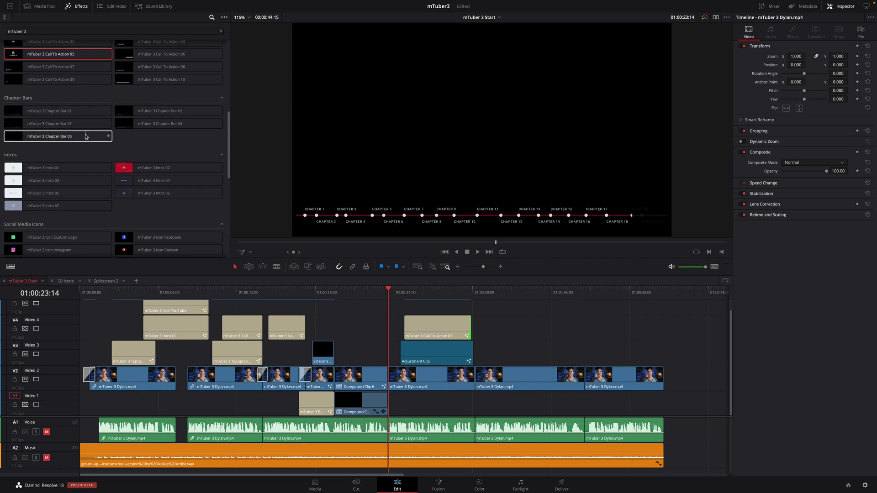
{"action": "mouse_move", "coordinate": [157, 126]}
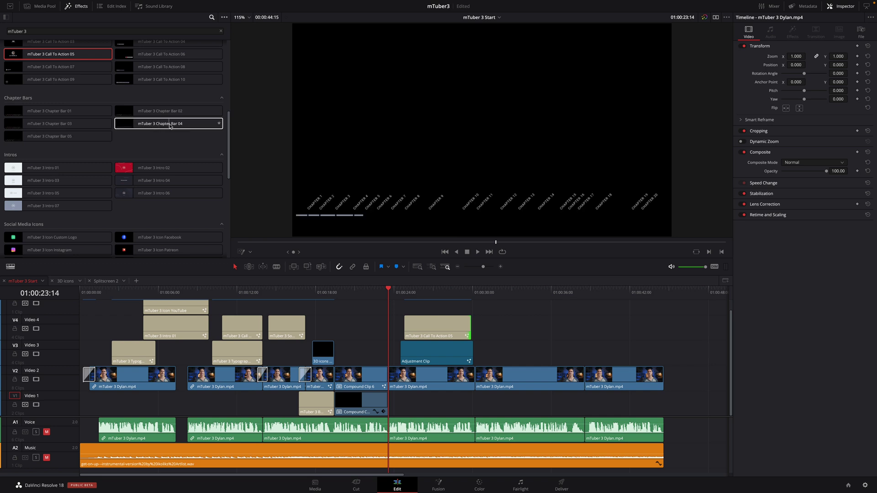
{"action": "left_click", "coordinate": [10, 267]}
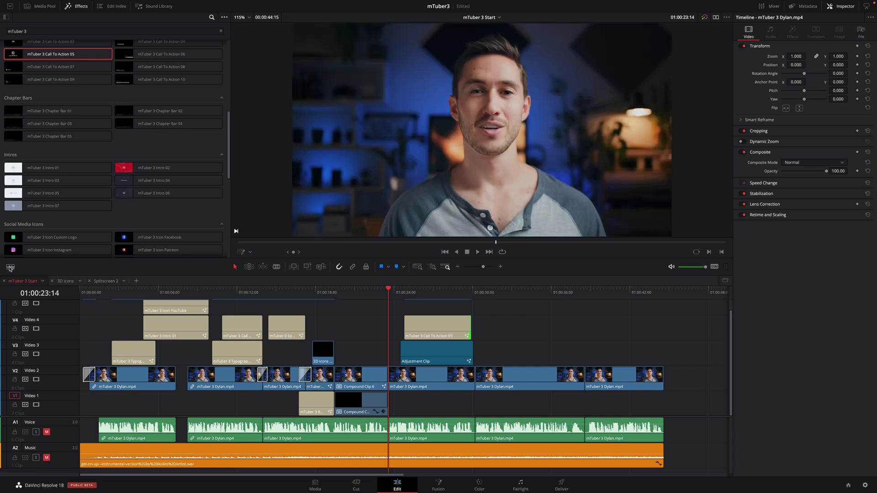
{"action": "left_click_drag", "start_coordinate": [47, 369], "coordinate": [32, 379]}
{"action": "left_click", "coordinate": [153, 293]}
{"action": "left_click_drag", "start_coordinate": [153, 292], "coordinate": [80, 293]}
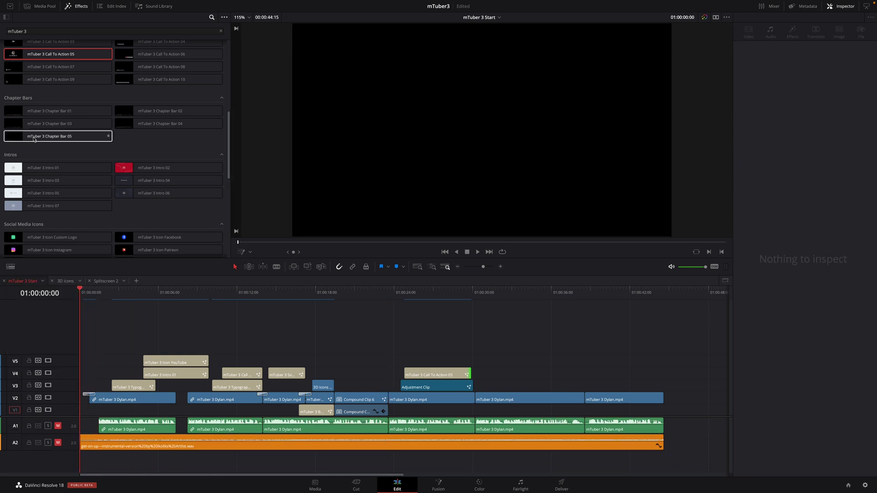
Put Chapter Bar 05 on a new V6 track, extended to the timeline end
{"action": "left_click_drag", "start_coordinate": [34, 139], "coordinate": [664, 344]}
{"action": "left_click", "coordinate": [96, 293]}
{"action": "left_click_drag", "start_coordinate": [96, 292], "coordinate": [211, 314]}
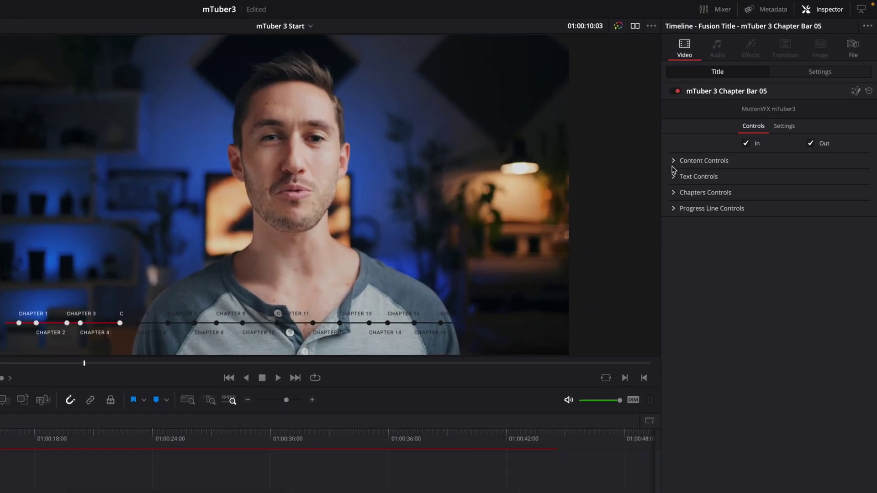
Rename the first two chapters to INTRODUCTION and TITLES in Text Controls
{"action": "left_click", "coordinate": [674, 177]}
{"action": "left_click_drag", "start_coordinate": [846, 222], "coordinate": [847, 249]}
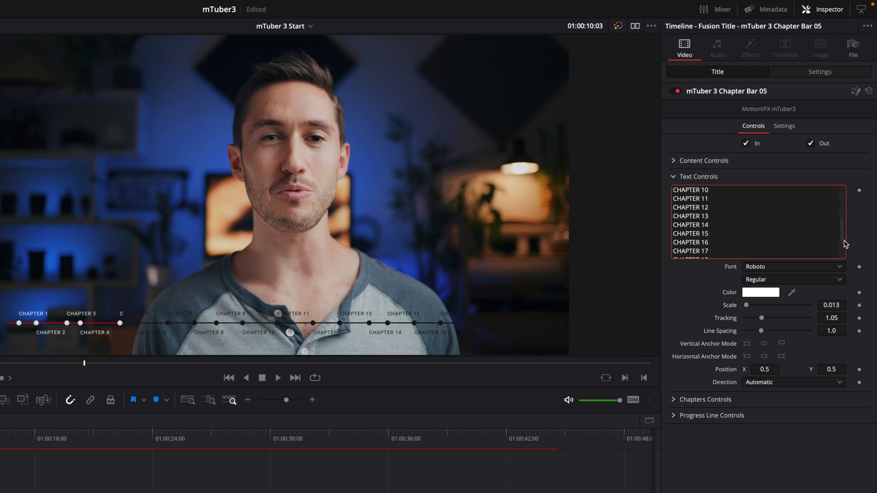
{"action": "scroll", "coordinate": [848, 257], "scroll_direction": "up", "scroll_amount": 10}
{"action": "left_click", "coordinate": [710, 191]}
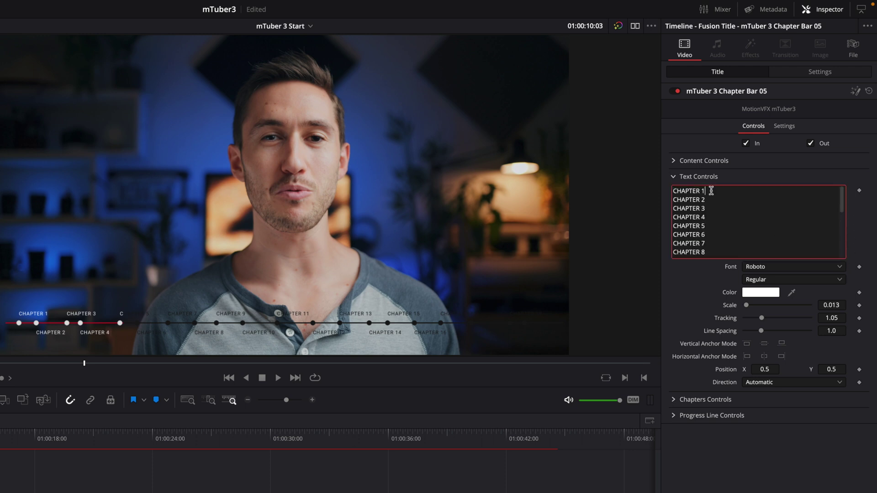
{"action": "type", "text": "INTRODUCTION"}
{"action": "key", "text": "Down"}
{"action": "key", "text": "shift+Home"}
{"action": "type", "text": "TITLES"}
Rename the third chapter to TYPOGRAPHY and begin the fourth as CALL
{"action": "key", "text": "Down"}
{"action": "key", "text": "End"}
{"action": "key", "text": "shift+Home"}
{"action": "type", "text": "TYPOGRAPHY"}
{"action": "key", "text": "Down"}
{"action": "key", "text": "shift+Home"}
{"action": "type", "text": "CALL"}
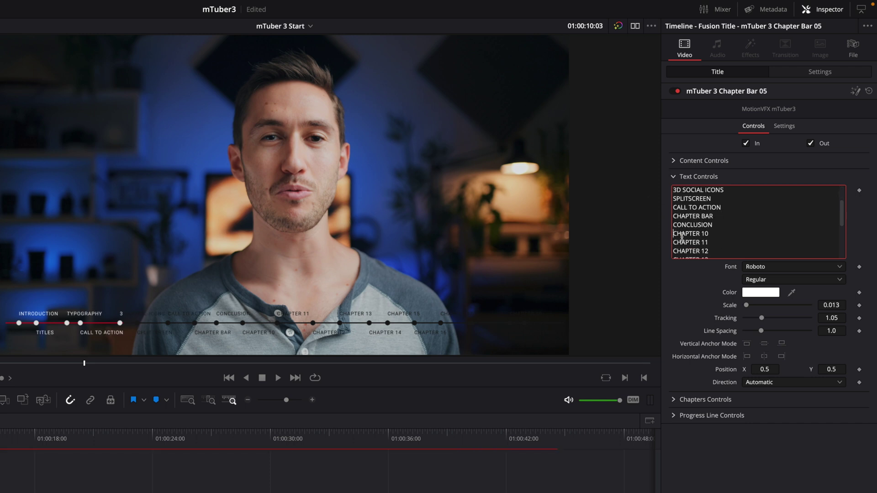
{"action": "left_click_drag", "start_coordinate": [682, 237], "coordinate": [703, 270]}
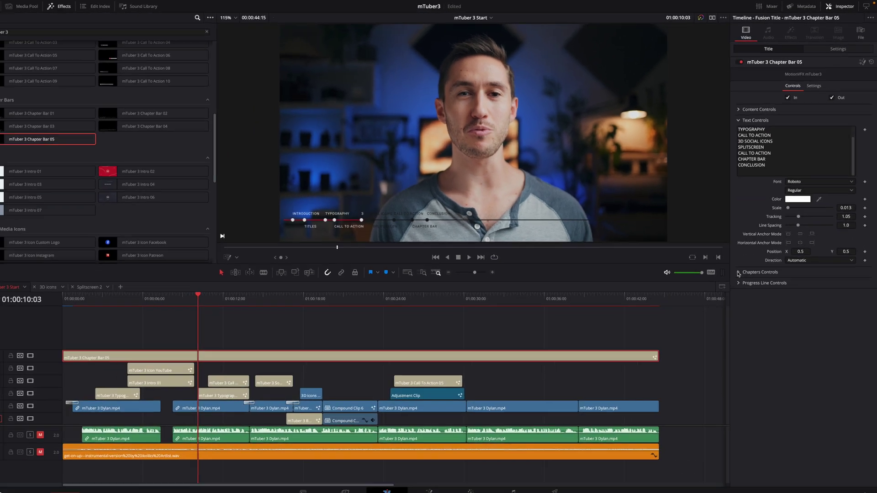
Set Chapter 1 Position to 0.0 and align Chapter 2 with the TITLES section start
{"action": "left_click", "coordinate": [671, 400]}
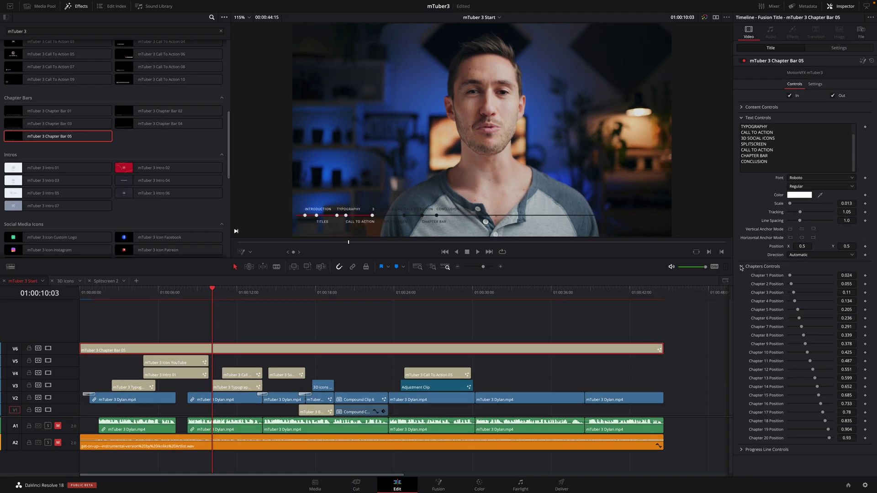
{"action": "left_click_drag", "start_coordinate": [794, 280], "coordinate": [759, 277]}
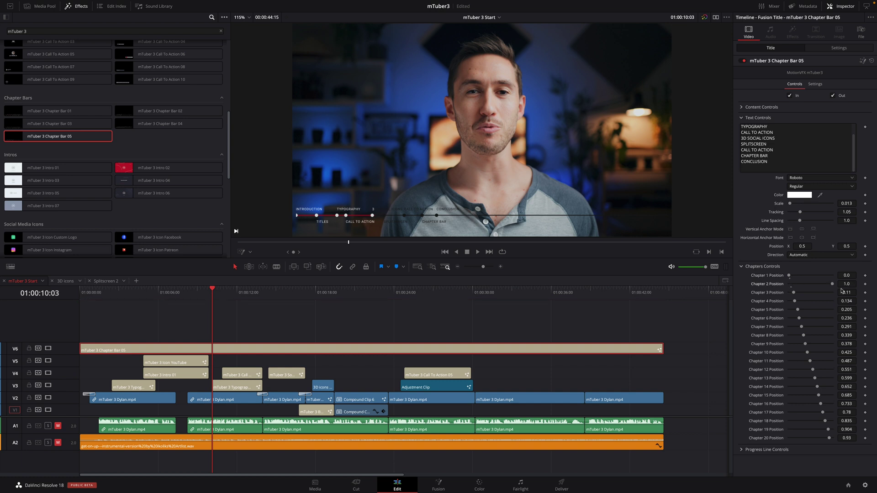
{"action": "left_click_drag", "start_coordinate": [94, 292], "coordinate": [110, 295]}
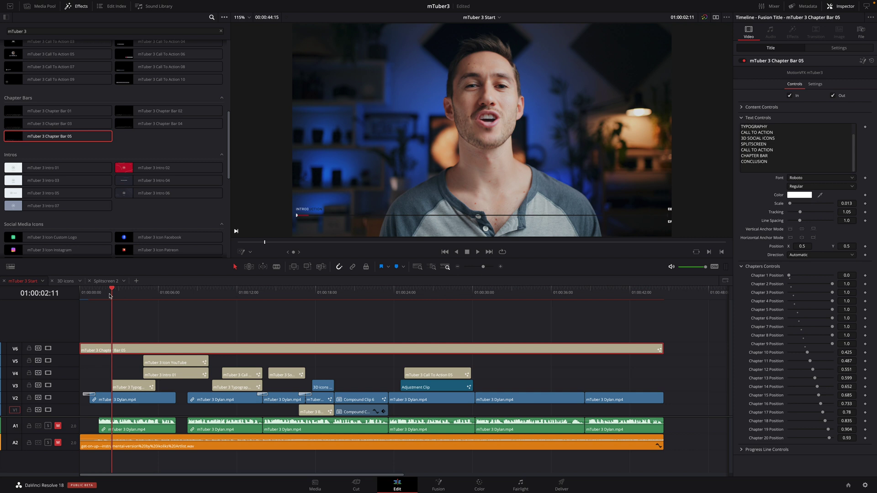
{"action": "mouse_move", "coordinate": [110, 296]}
{"action": "left_mouse_down"}
{"action": "mouse_move", "coordinate": [130, 295]}
{"action": "mouse_move", "coordinate": [111, 295]}
{"action": "left_mouse_up"}
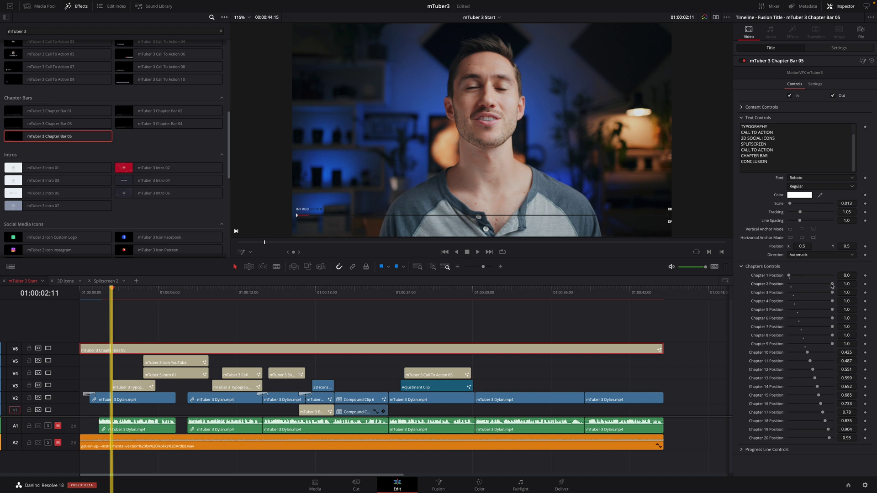
{"action": "left_click_drag", "start_coordinate": [806, 285], "coordinate": [794, 288]}
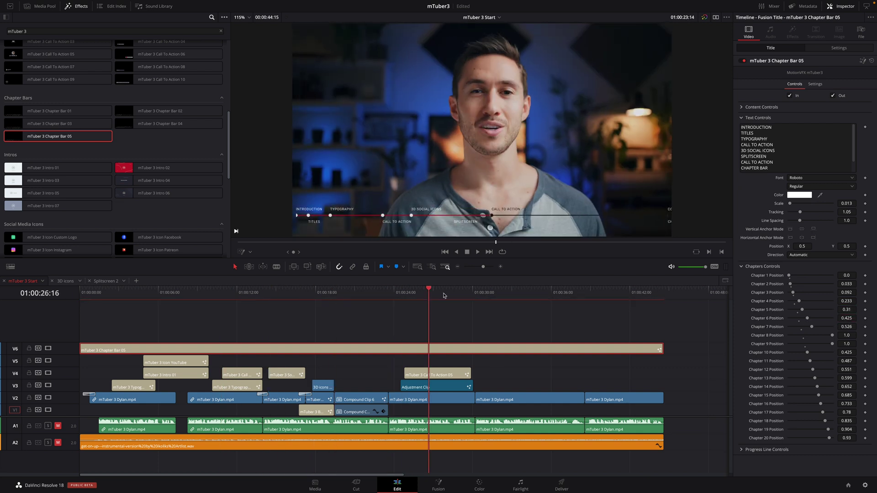
{"action": "left_click_drag", "start_coordinate": [443, 296], "coordinate": [638, 298]}
{"action": "left_click_drag", "start_coordinate": [486, 294], "coordinate": [512, 351]}
Nest the V6 chapter bar into a compound clip named 'chapter'
{"action": "right_click", "coordinate": [513, 351]}
{"action": "left_click", "coordinate": [541, 355]}
{"action": "type", "text": "chapter"}
{"action": "key", "text": "Return"}
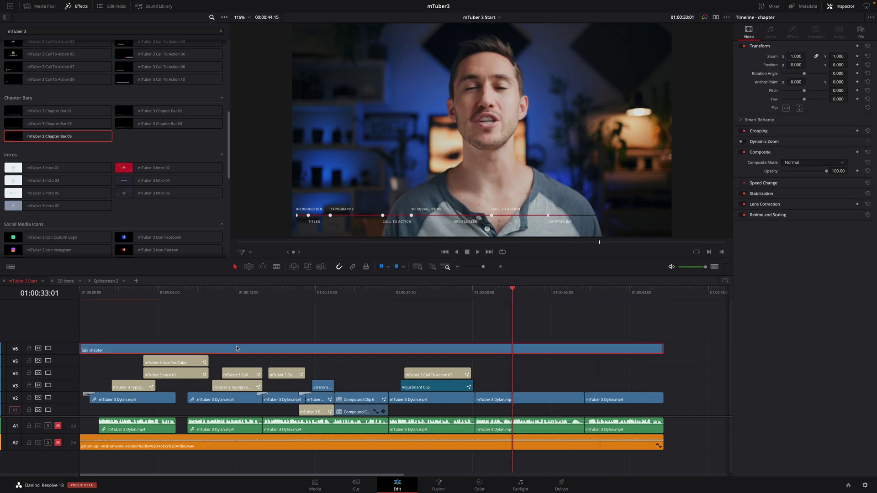
Trim the chapter clip to a short stretch starting around 01:00:30, then play it back
{"action": "left_click_drag", "start_coordinate": [80, 348], "coordinate": [474, 348]}
{"action": "left_click_drag", "start_coordinate": [663, 348], "coordinate": [584, 349]}
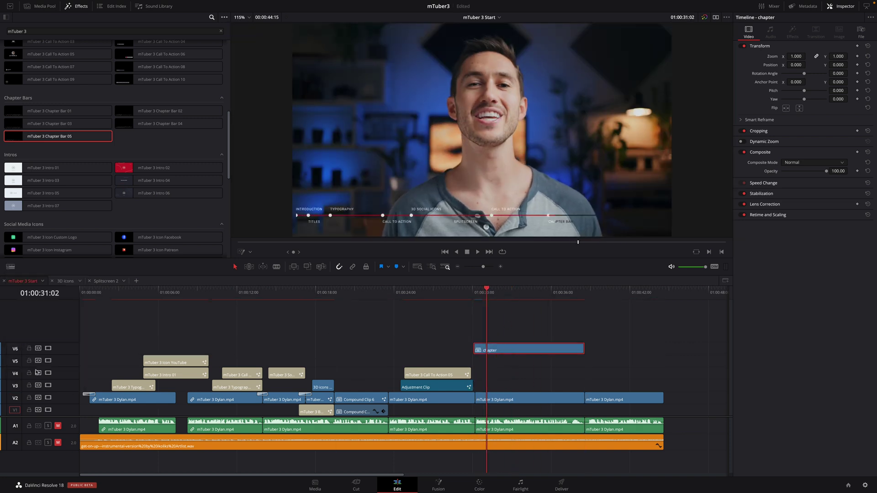
{"action": "left_click", "coordinate": [10, 266]}
{"action": "left_click", "coordinate": [45, 320]}
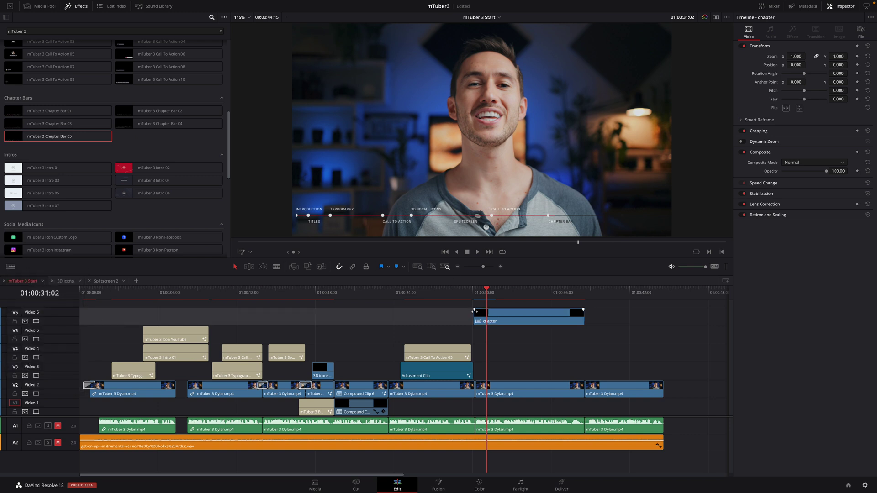
{"action": "left_click_drag", "start_coordinate": [474, 313], "coordinate": [474, 310]}
{"action": "left_click", "coordinate": [474, 292]}
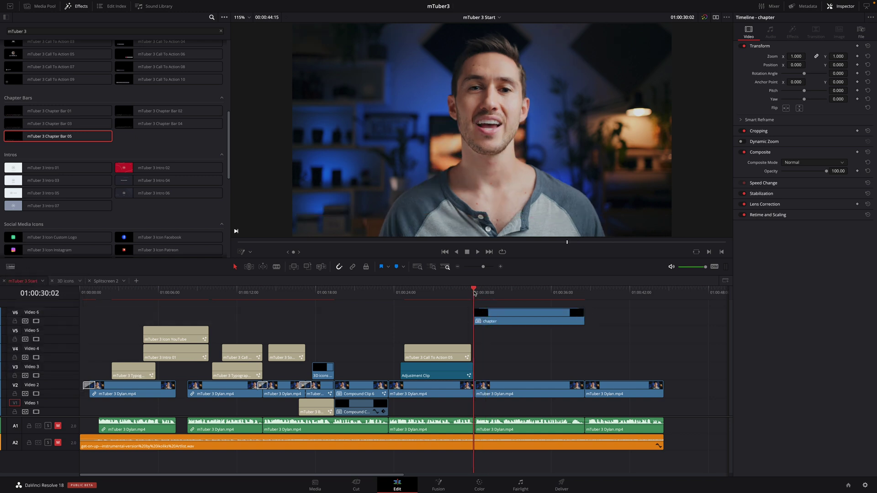
{"action": "key", "text": "space"}
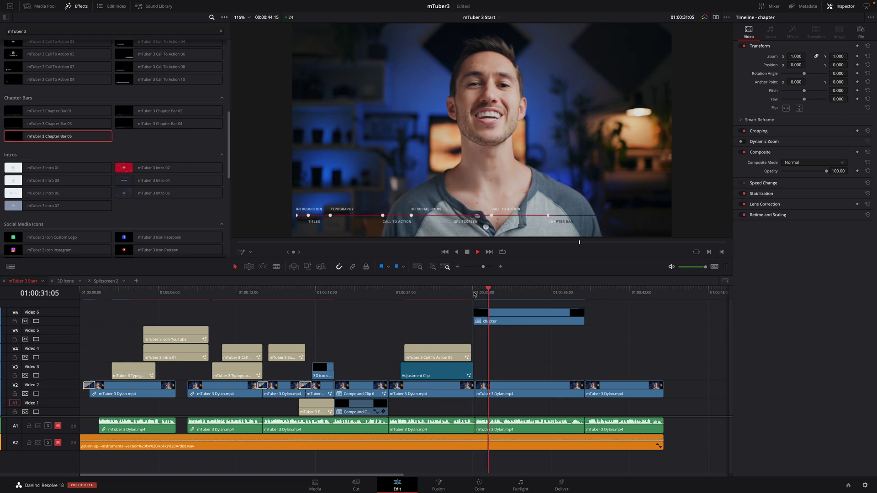